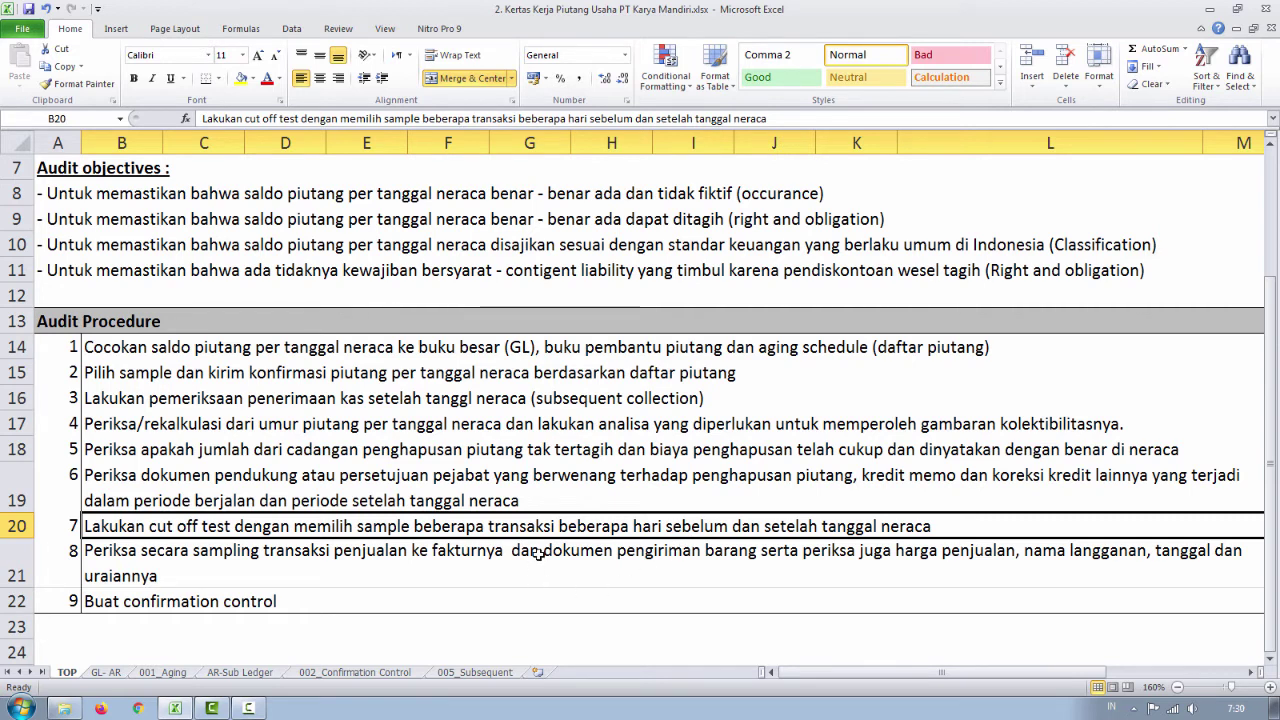
- Review audit procedures 8 and 9 on the TOP sheet, covering sales transaction sampling and the confirmation control
click(540, 553)
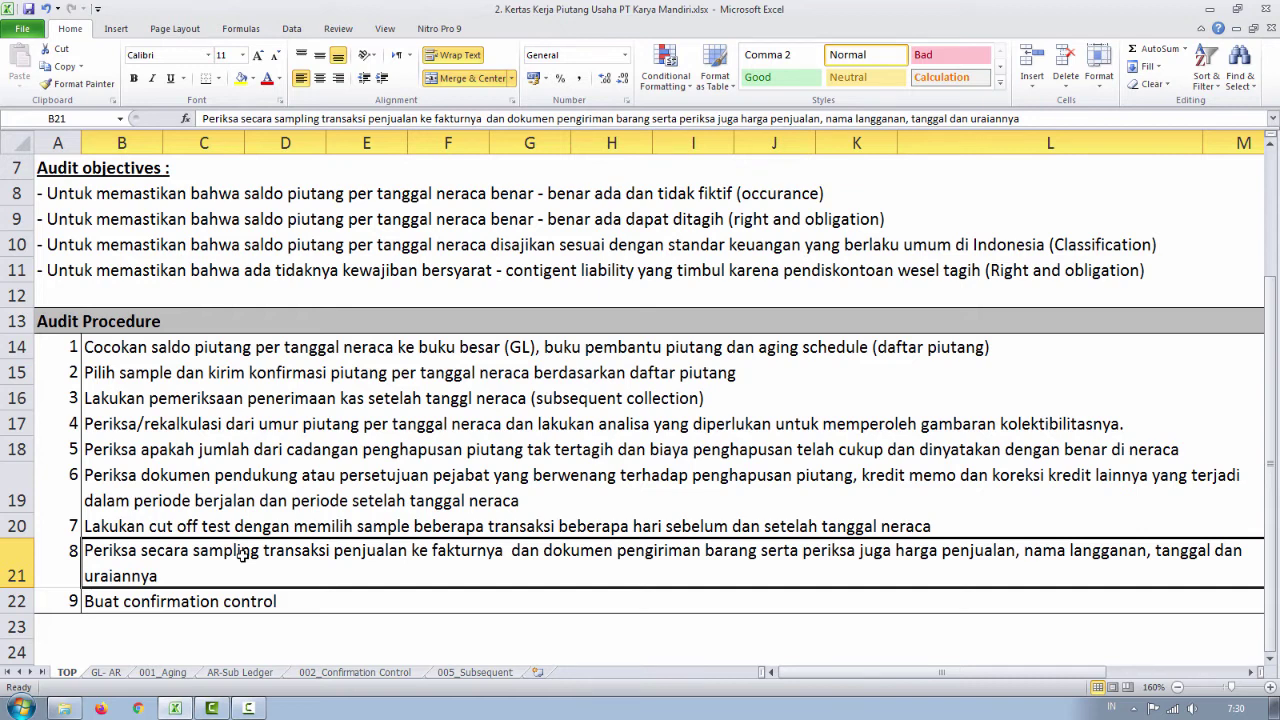
drag(42, 560, 113, 551)
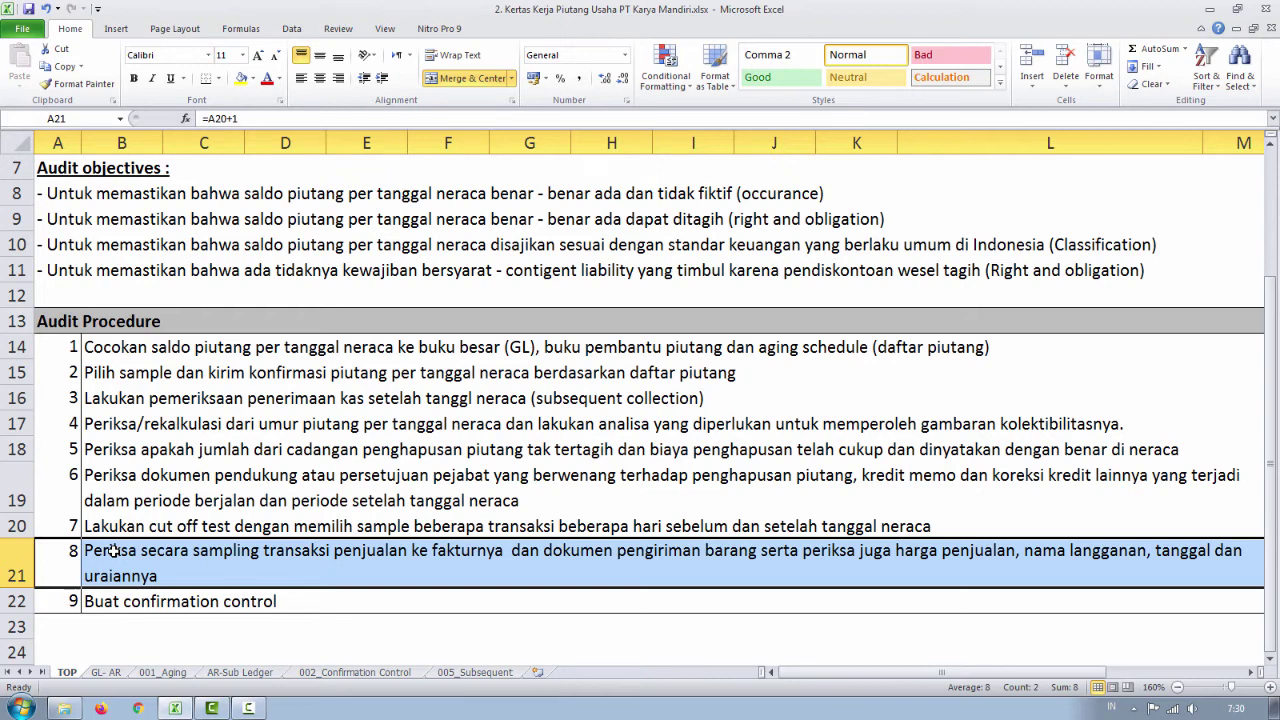
mouse_move(66, 606)
mouse_down()
mouse_move(110, 604)
mouse_move(78, 604)
mouse_up()
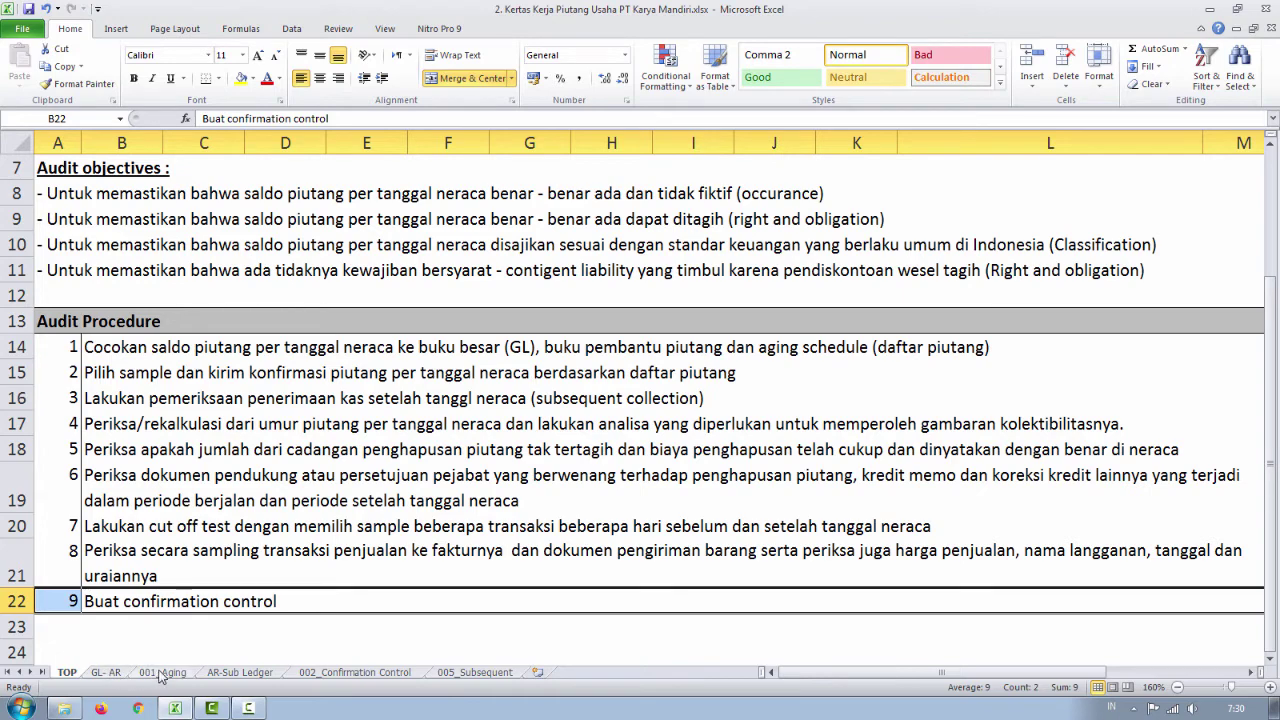
- Look through the worksheets from GL- AR to 005_Subsequent and return to the start of the GL- AR ledger
click(113, 675)
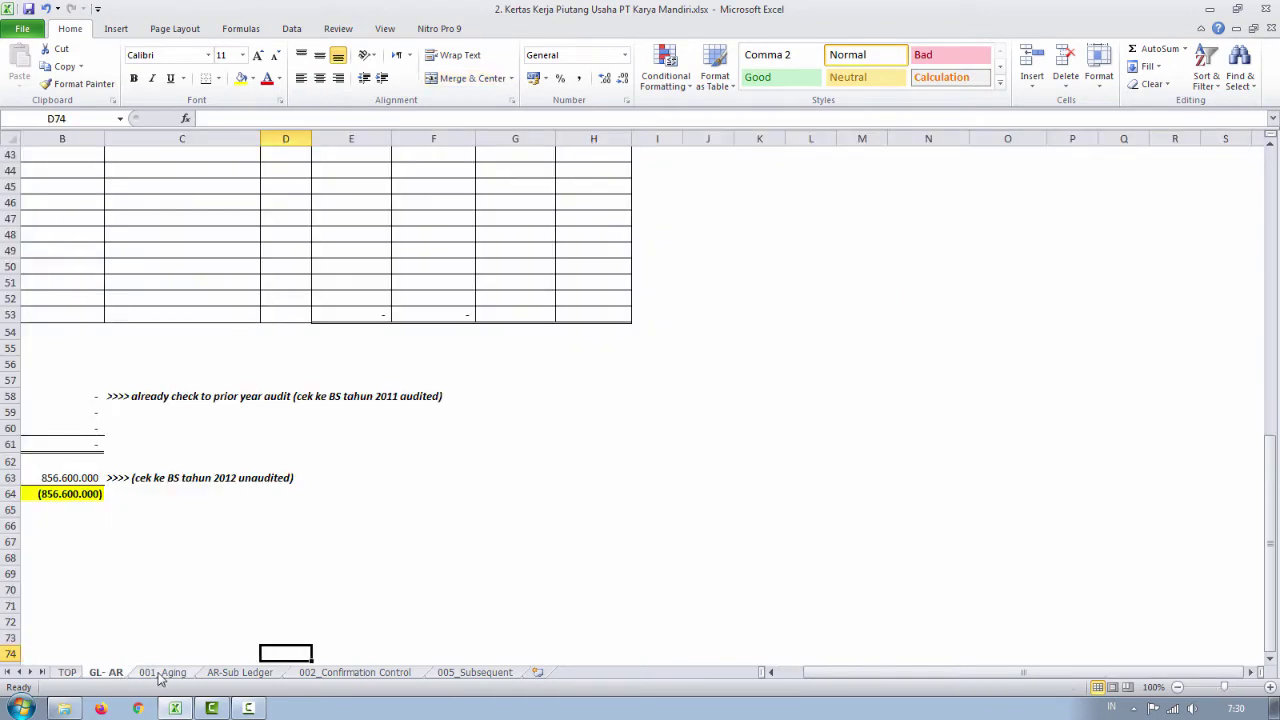
click(161, 676)
click(236, 675)
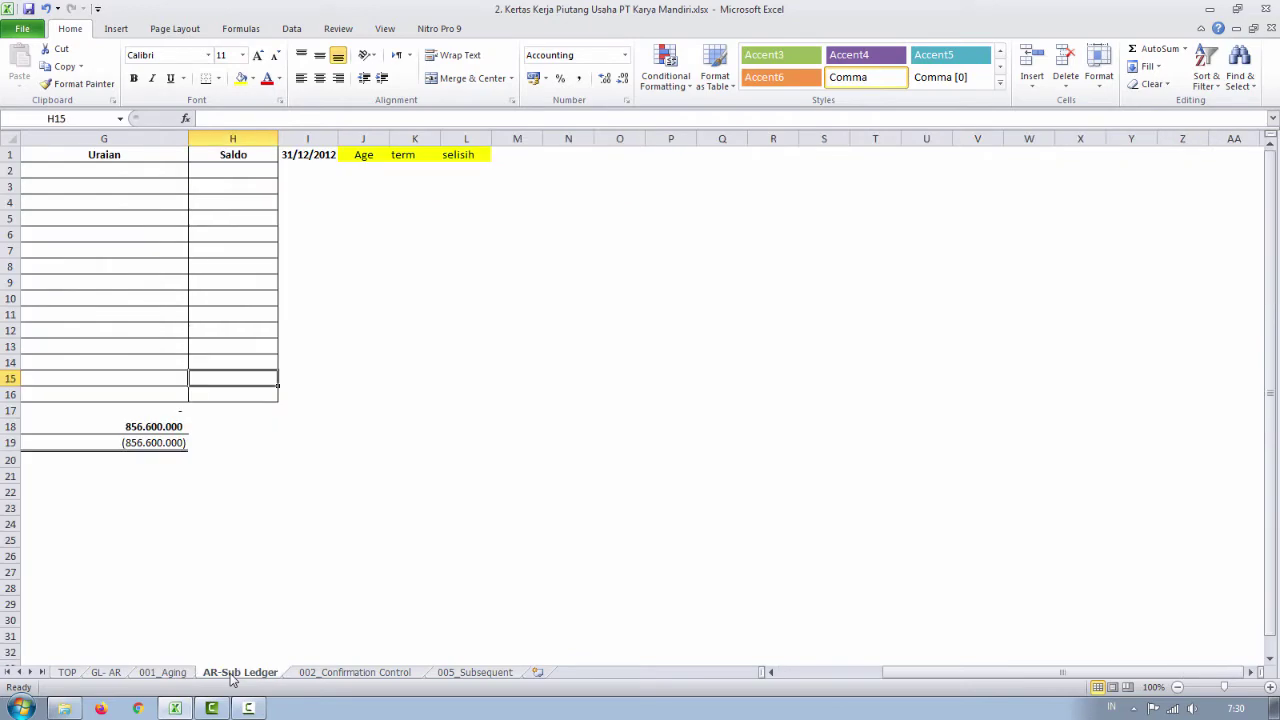
click(345, 676)
click(452, 676)
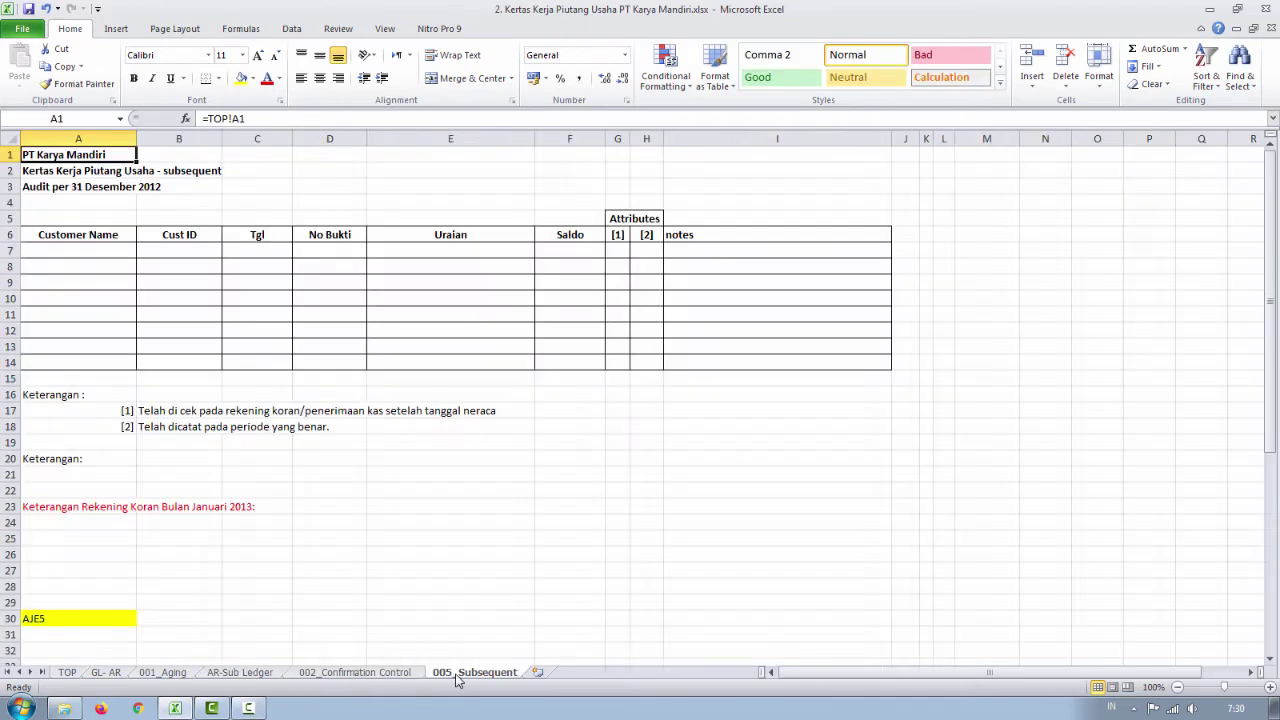
click(106, 676)
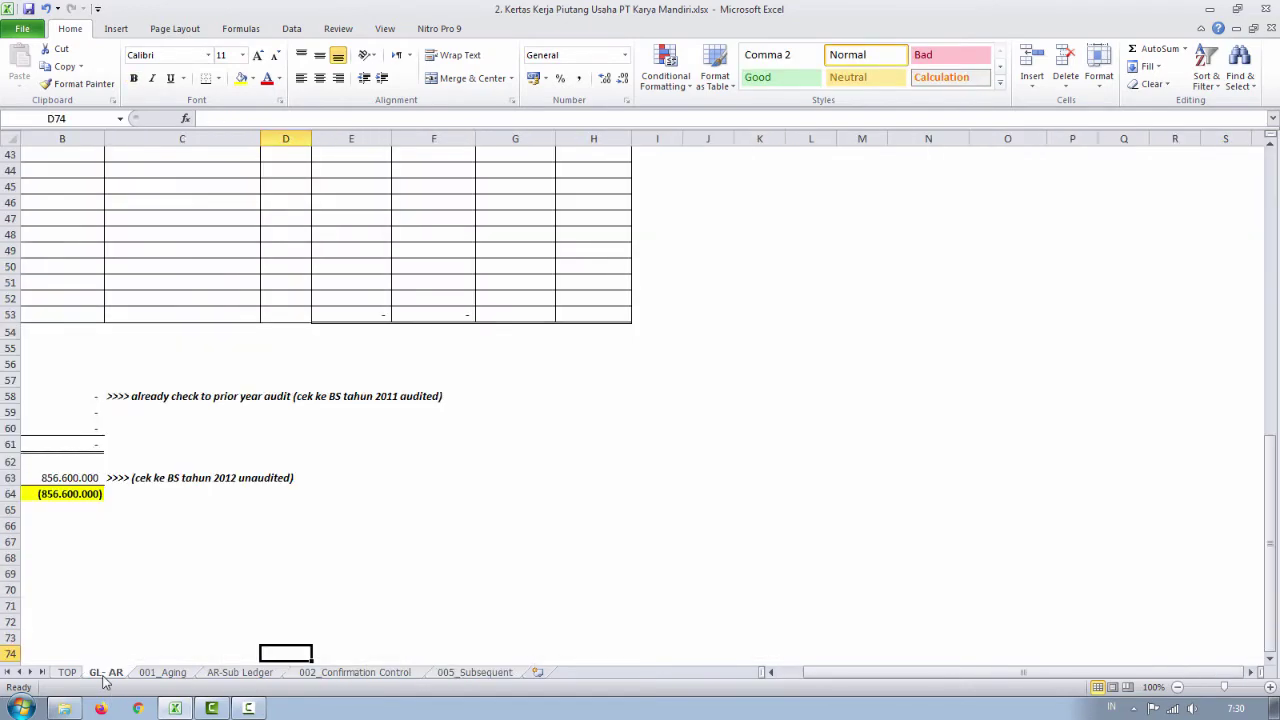
scroll(110, 676, up, 14)
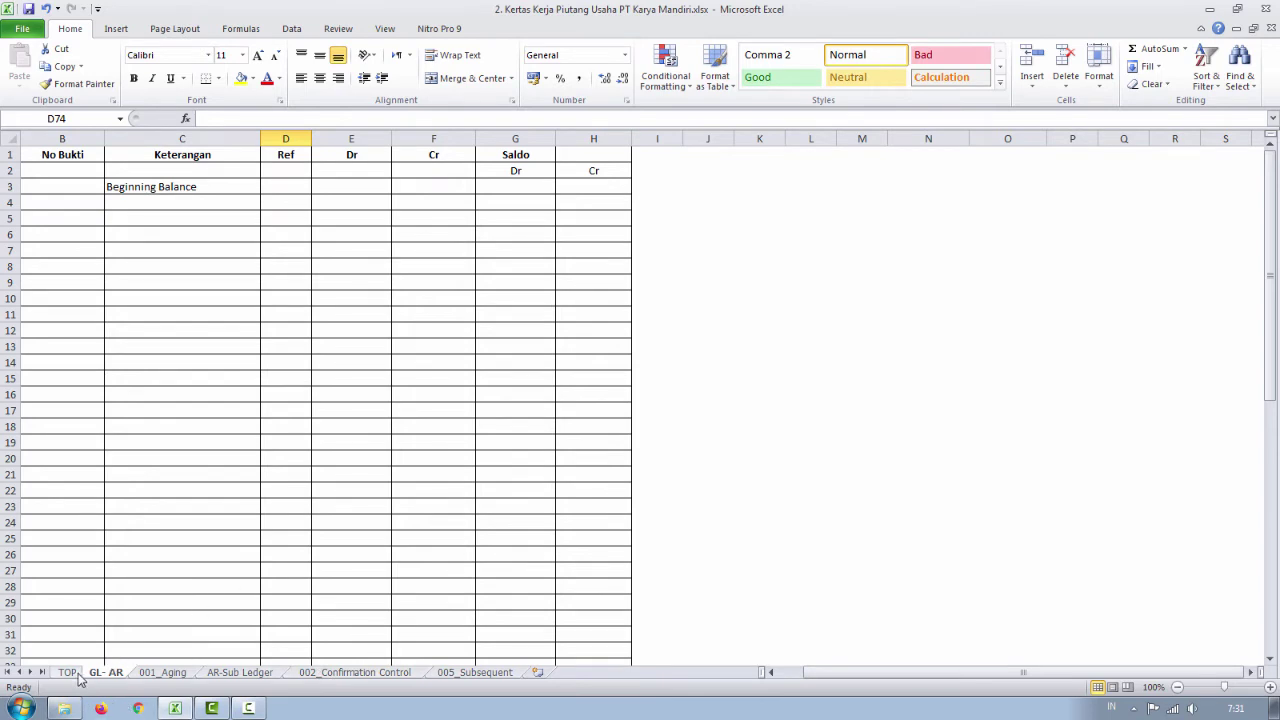
- Highlight procedure numbers 1 to 9 on the TOP sheet, and review the supporting worksheets in both directions, ending on GL- AR
click(68, 672)
drag(75, 346, 60, 601)
click(106, 676)
click(168, 676)
click(255, 676)
click(338, 676)
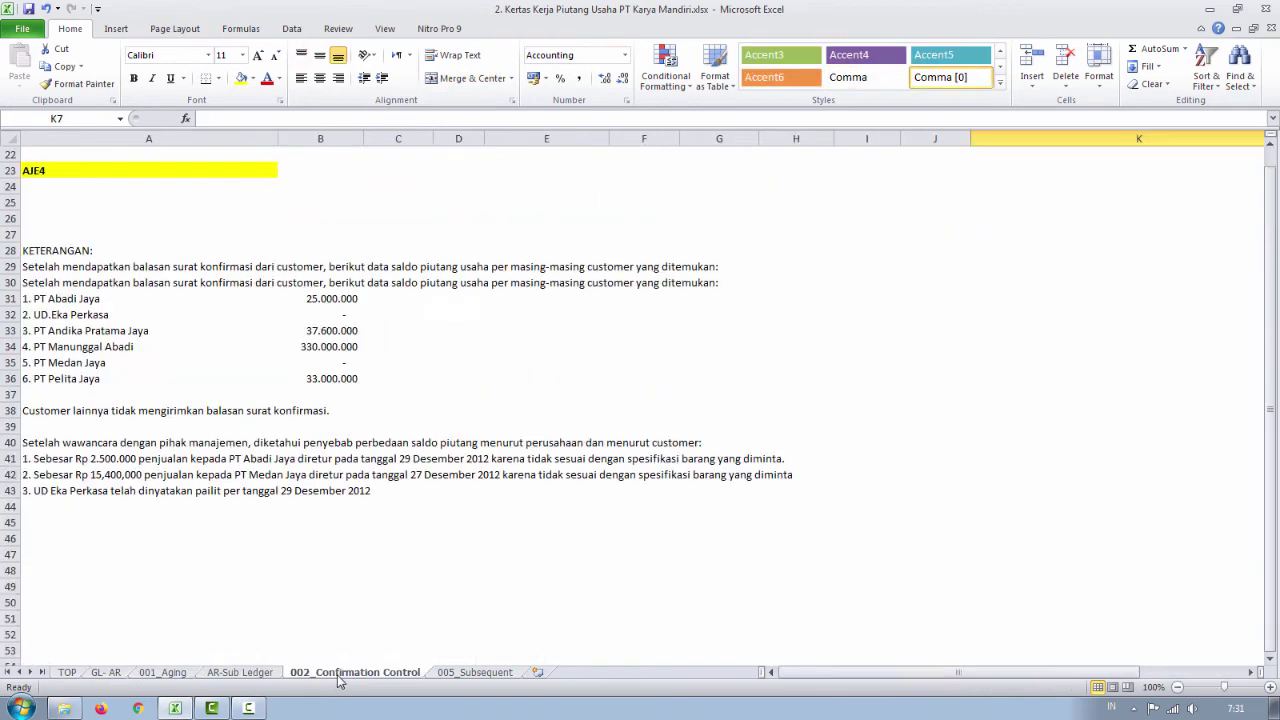
click(466, 676)
click(380, 676)
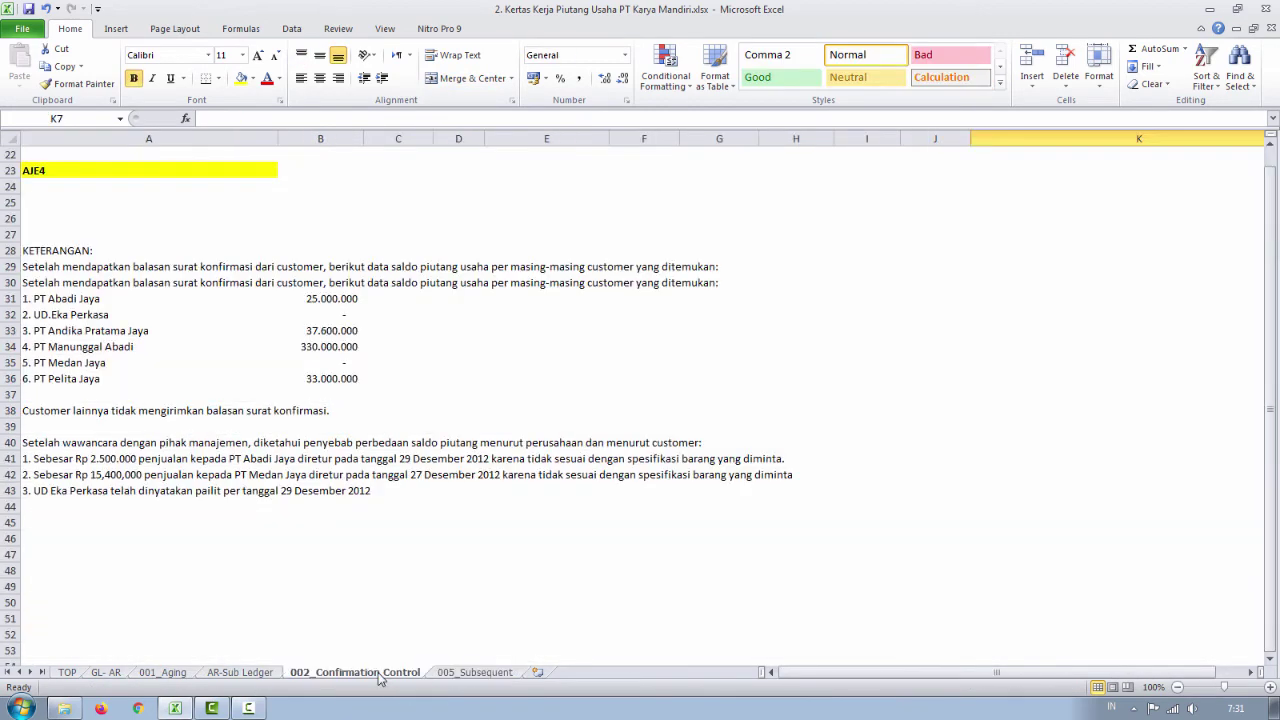
click(265, 677)
click(162, 677)
click(113, 677)
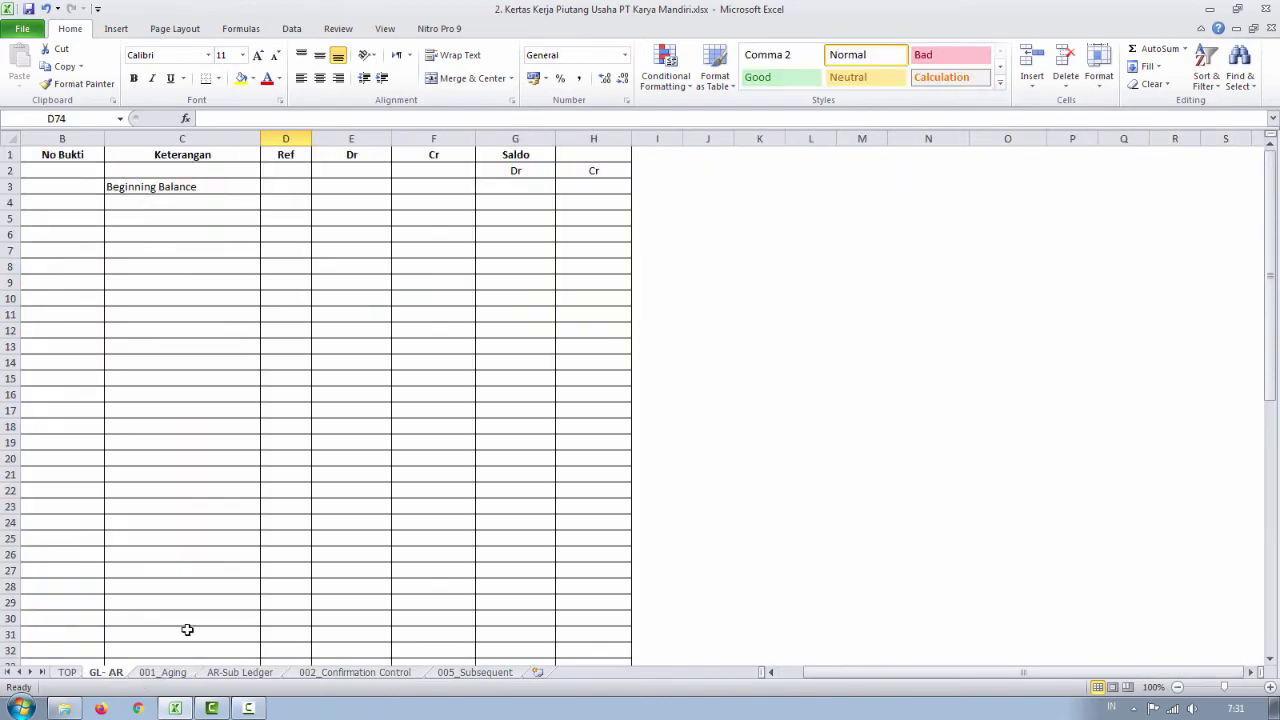
scroll(186, 626, down, 10)
scroll(119, 652, up, 5)
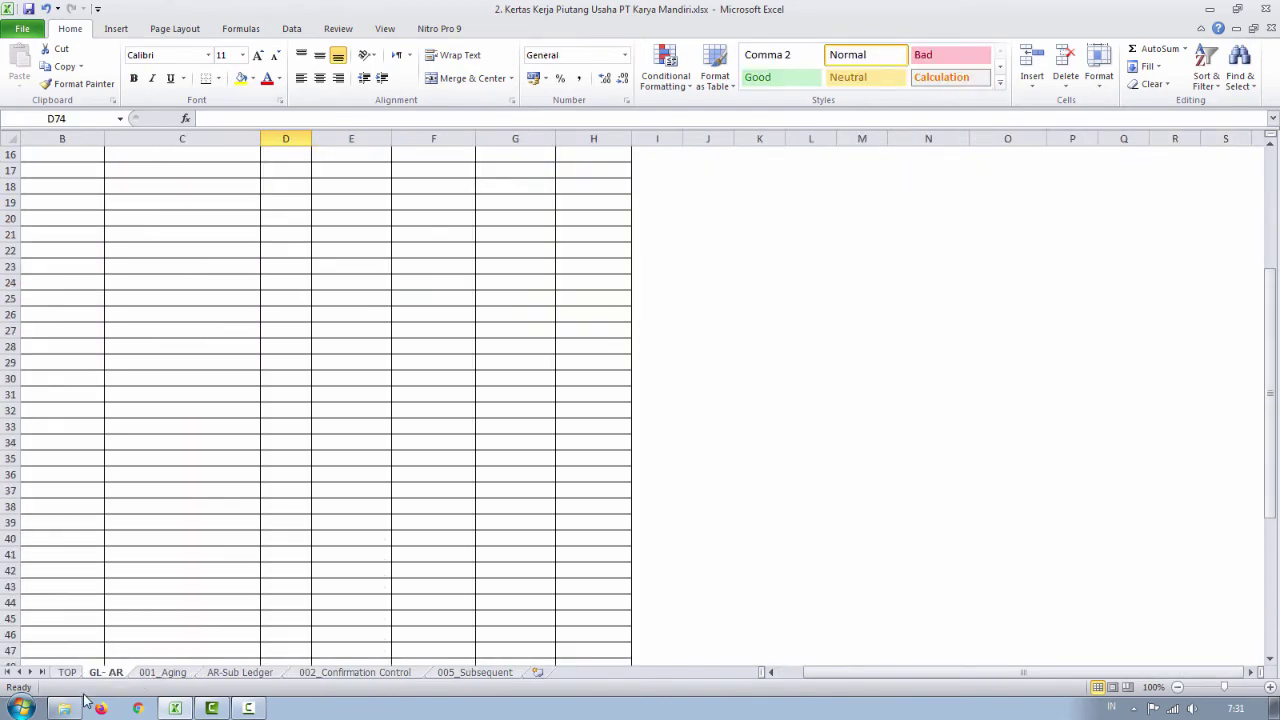
- Examine audit procedure 1 on the TOP sheet together with its KKP No cell, and return to the row's start
click(68, 672)
click(60, 343)
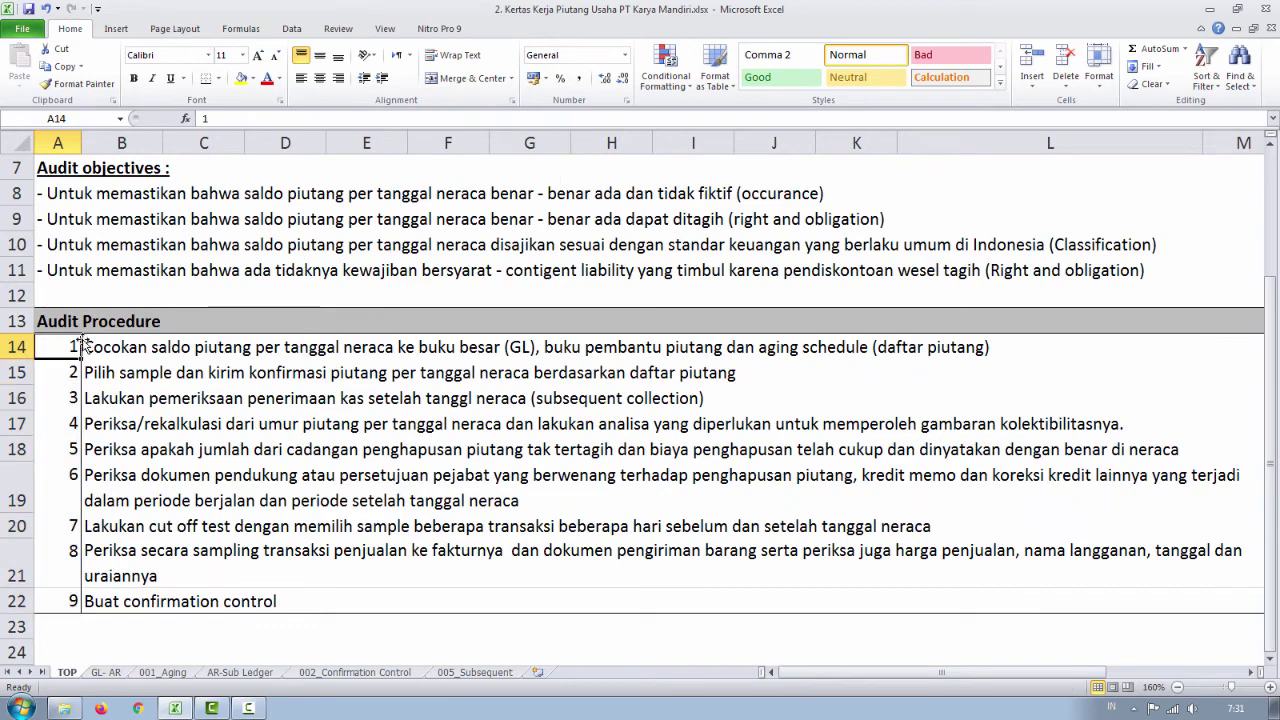
click(118, 343)
key(Right)
key(Right)
key(Right)
key(Right)
key(Right)
key(Right)
key(Right)
key(Right)
key(Right)
key(Right)
key(Right)
key(Right)
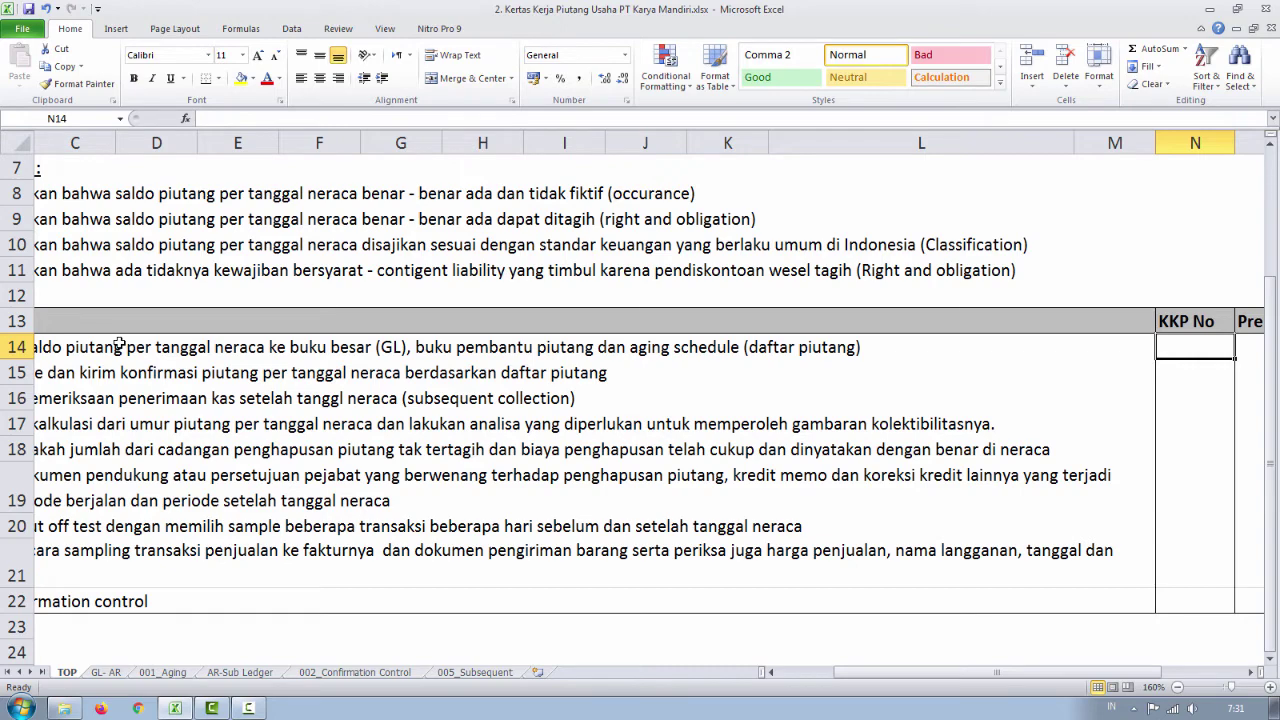
key(Left)
key(Home)
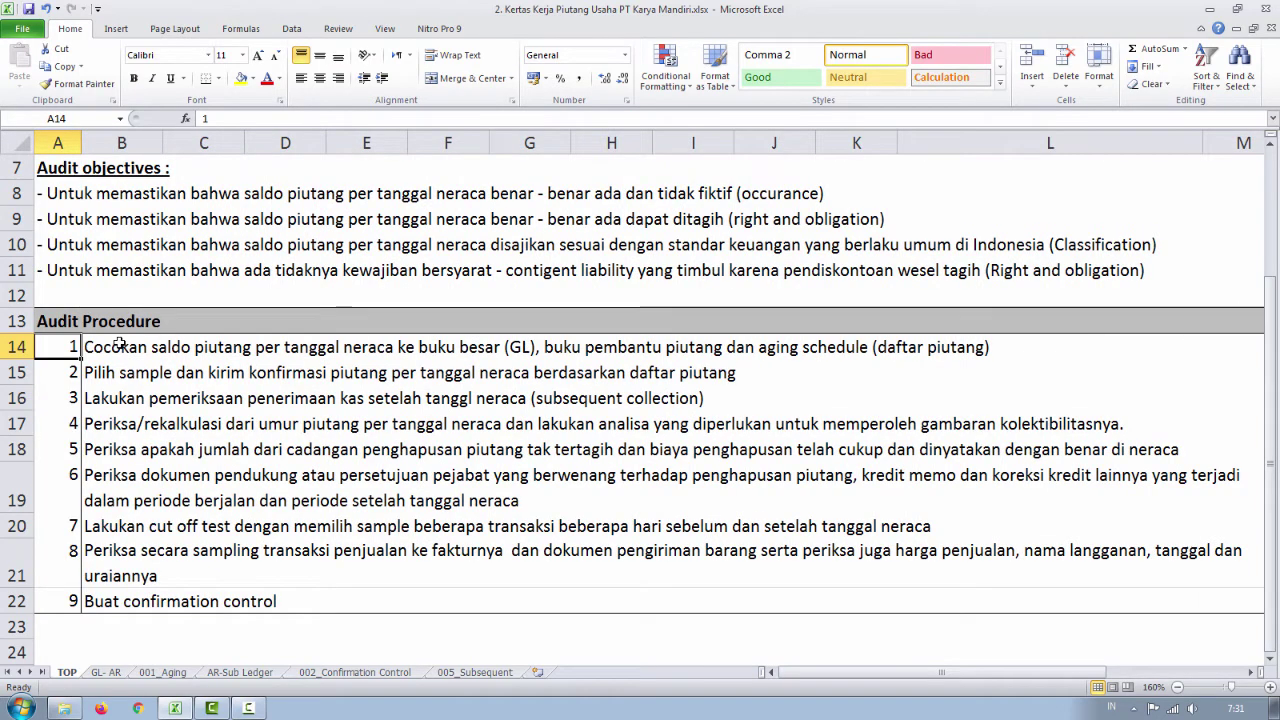
- Look over the GL- AR ledger and check the general ledger reference in audit procedure 1 on the TOP sheet
click(98, 673)
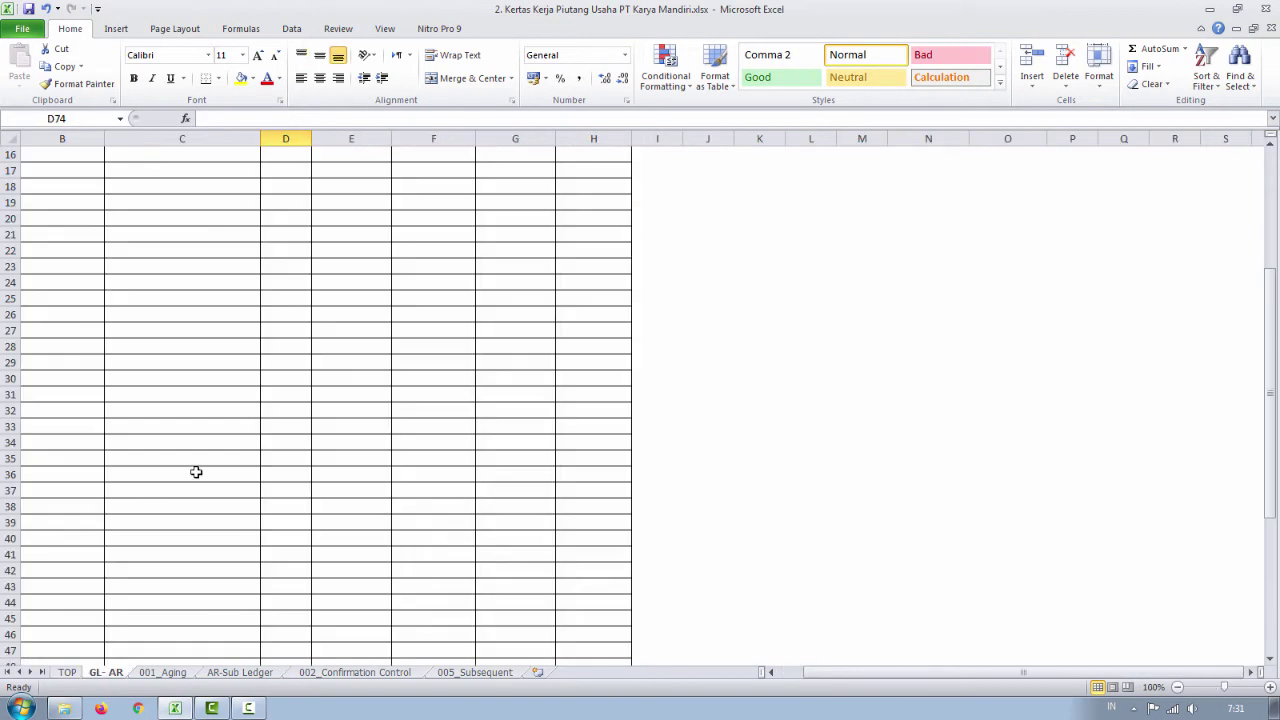
scroll(196, 472, up, 5)
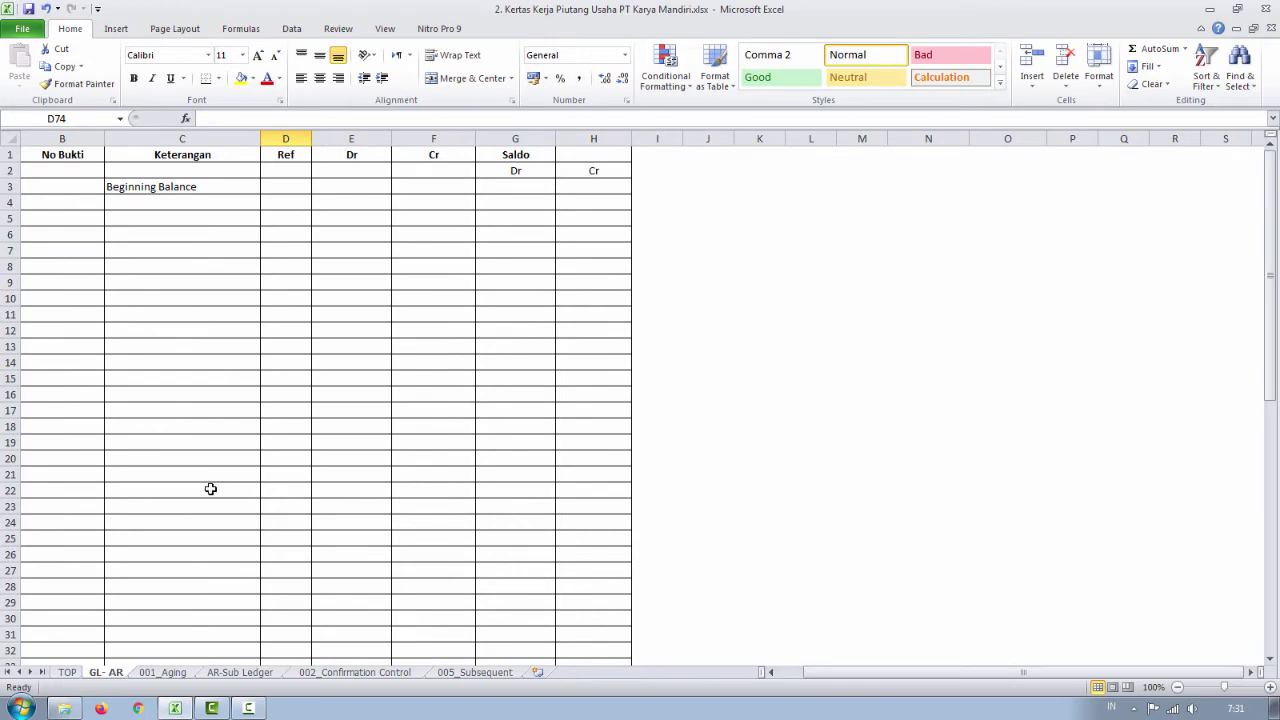
scroll(160, 600, down, 6)
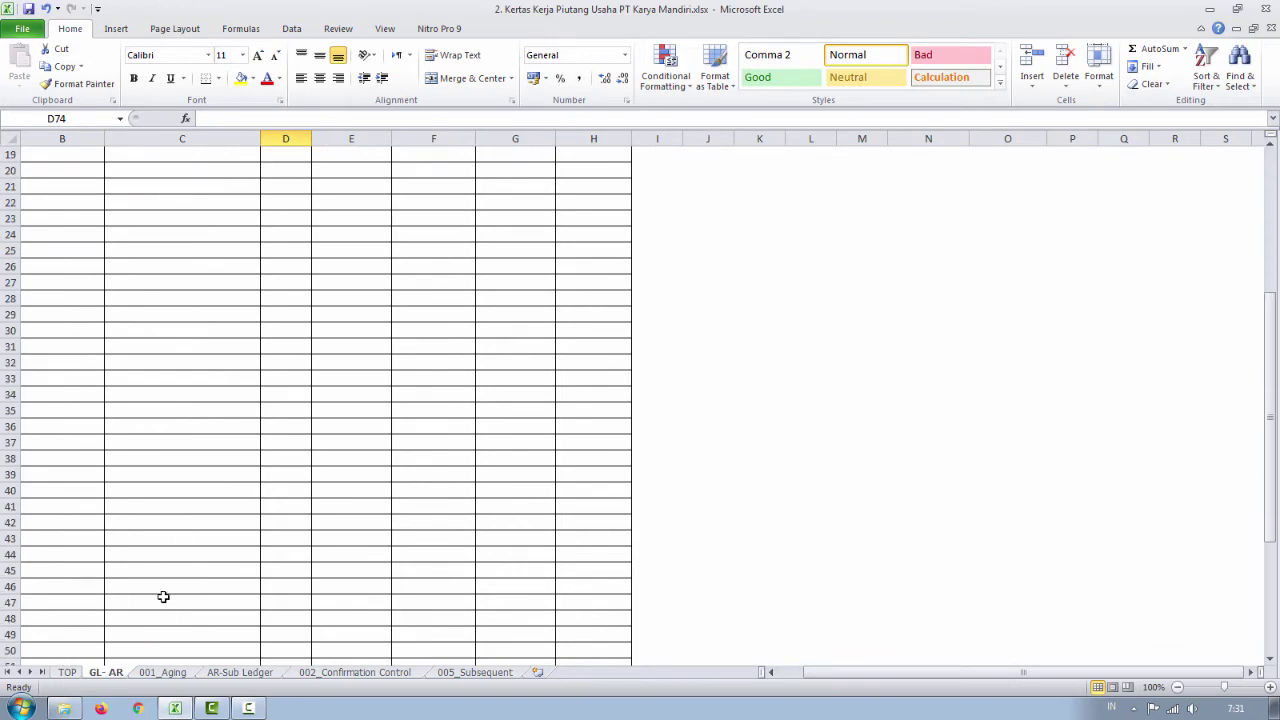
scroll(163, 596, down, 1)
click(70, 673)
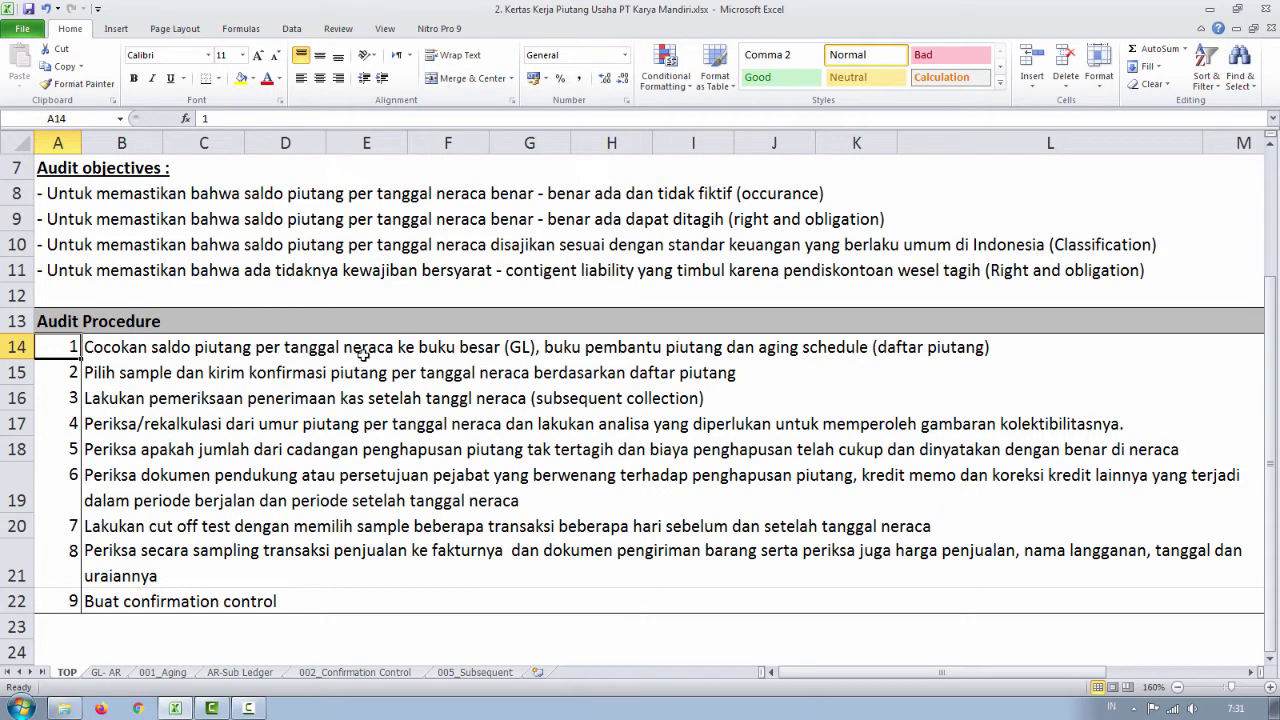
click(494, 347)
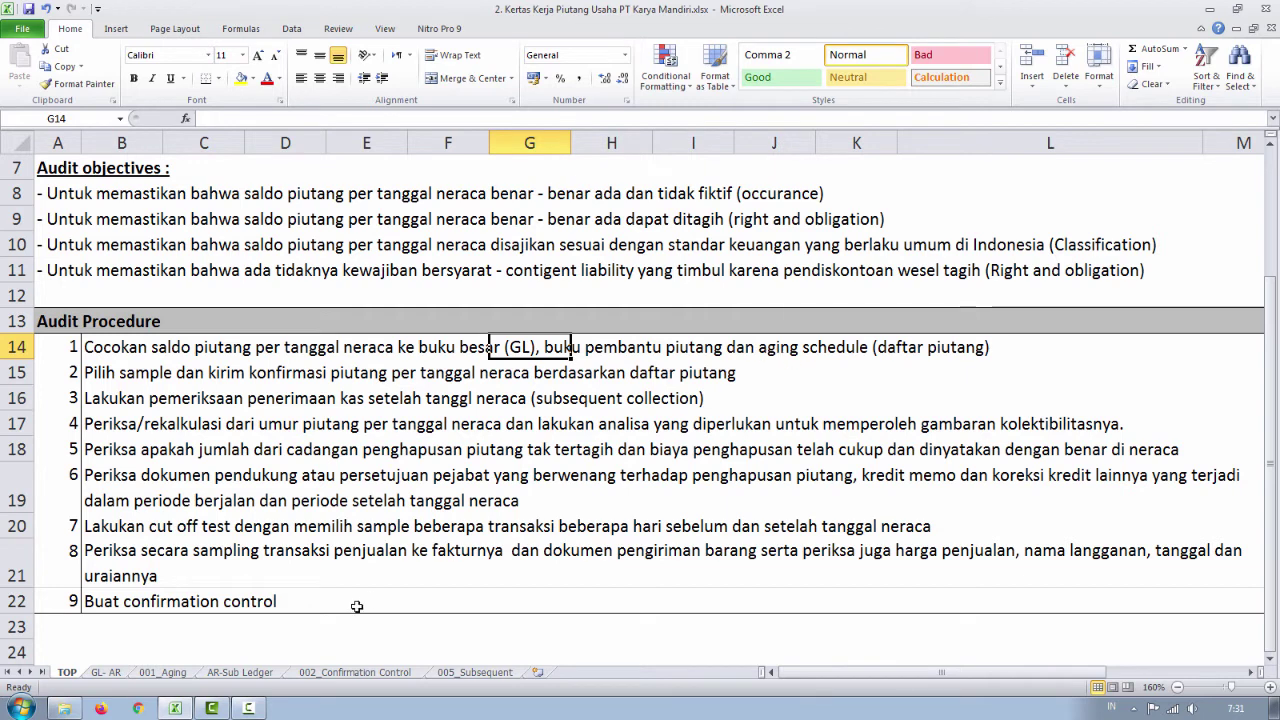
- Survey the GL- AR sheet from the ledger headings to the balance checks beneath the table and back
click(103, 673)
scroll(171, 446, up, 9)
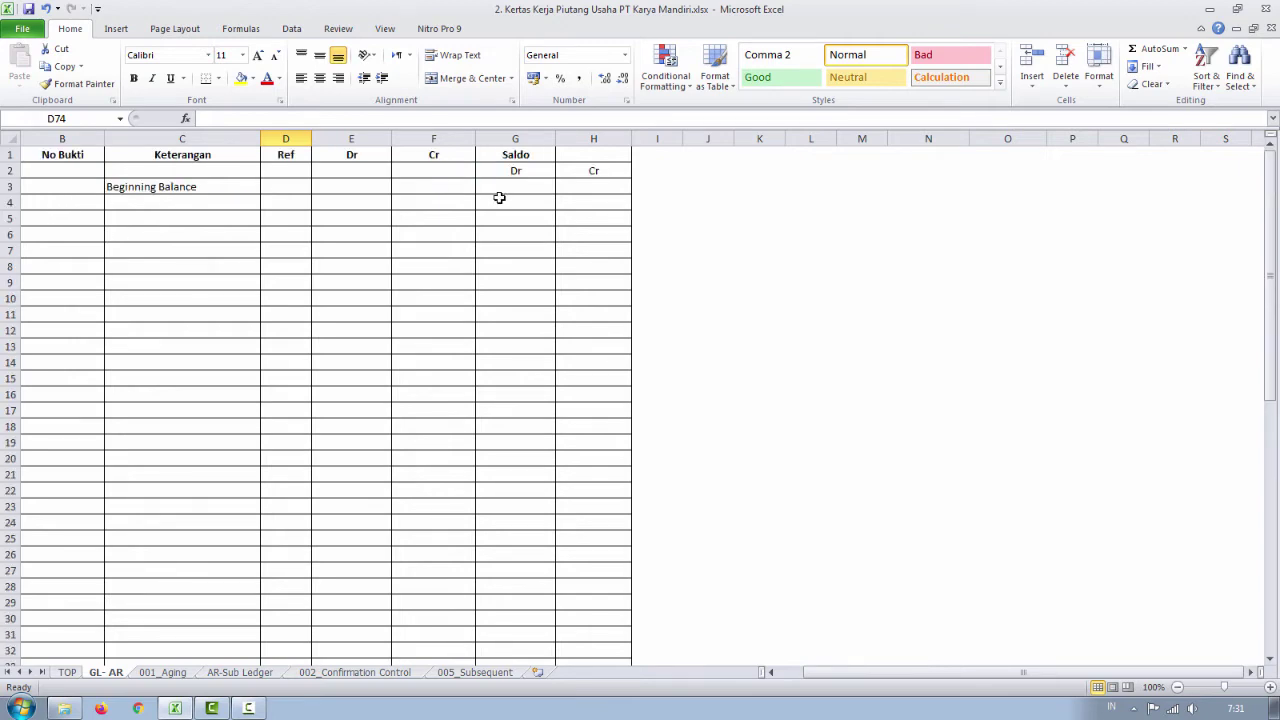
scroll(500, 198, down, 17)
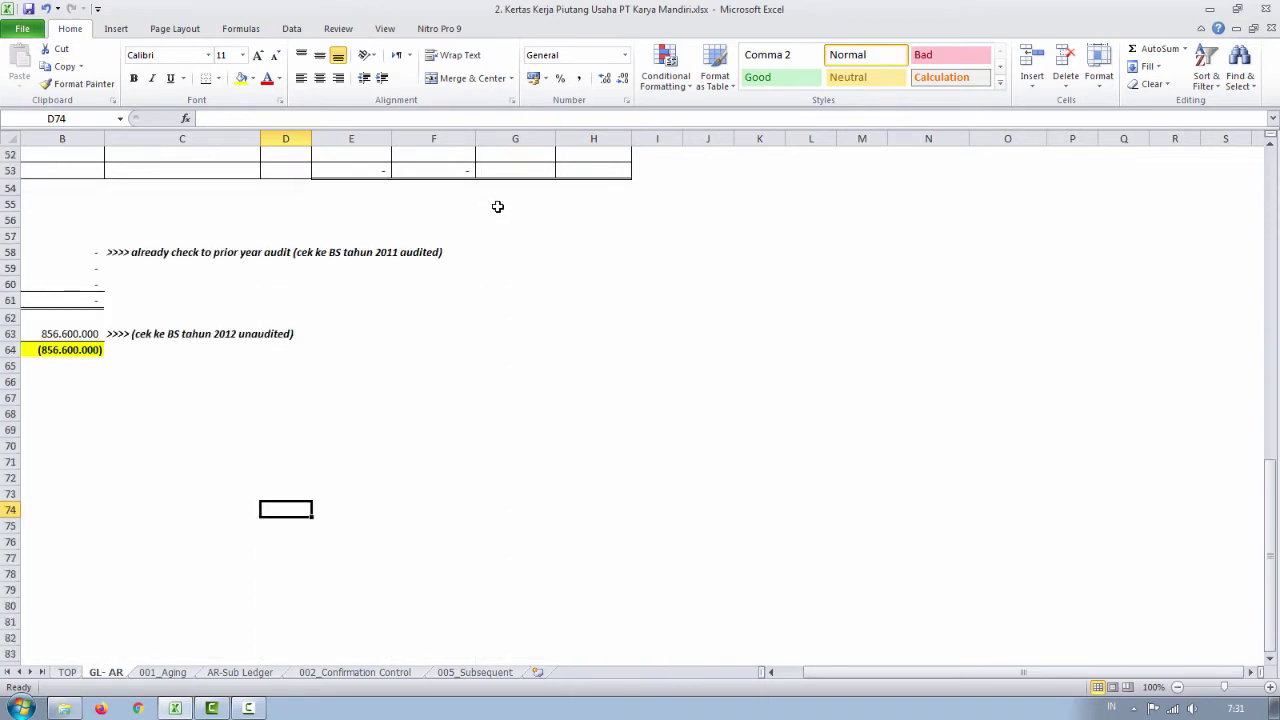
scroll(497, 206, up, 17)
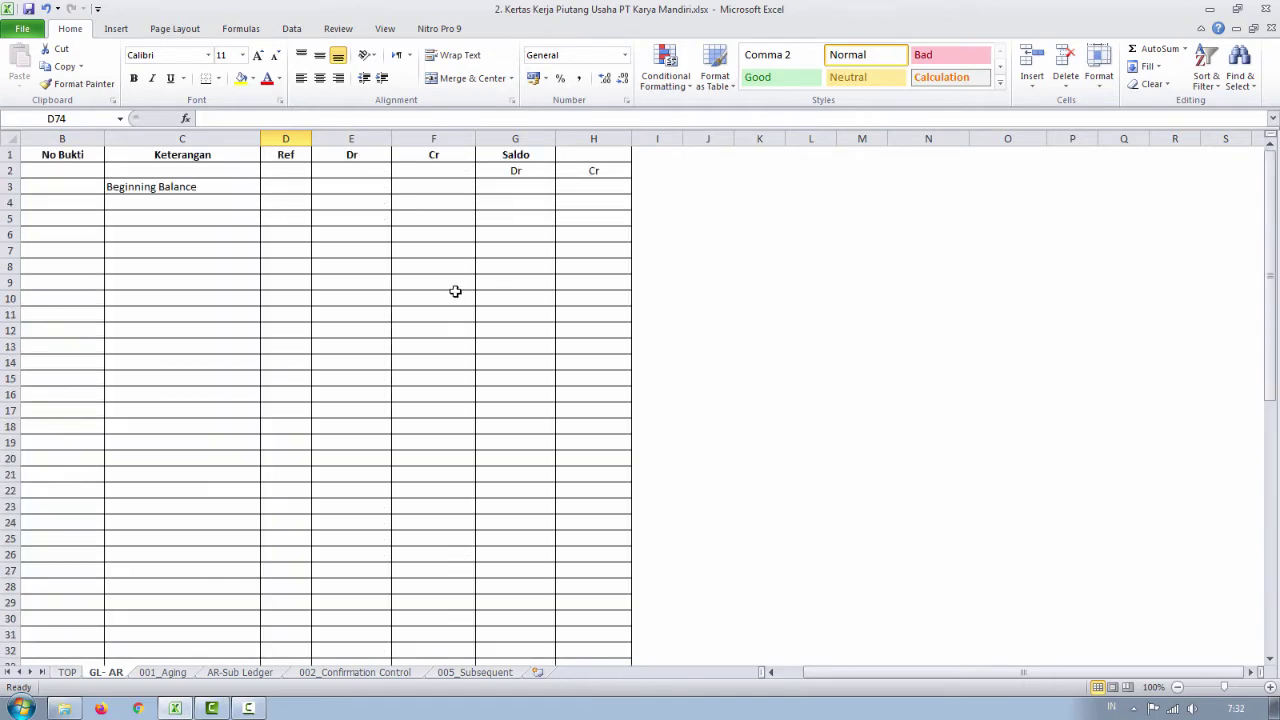
- Examine the Beginning Balance row's Dr and Cr cells and the first transaction row's columns from No Bukti to Saldo
click(351, 187)
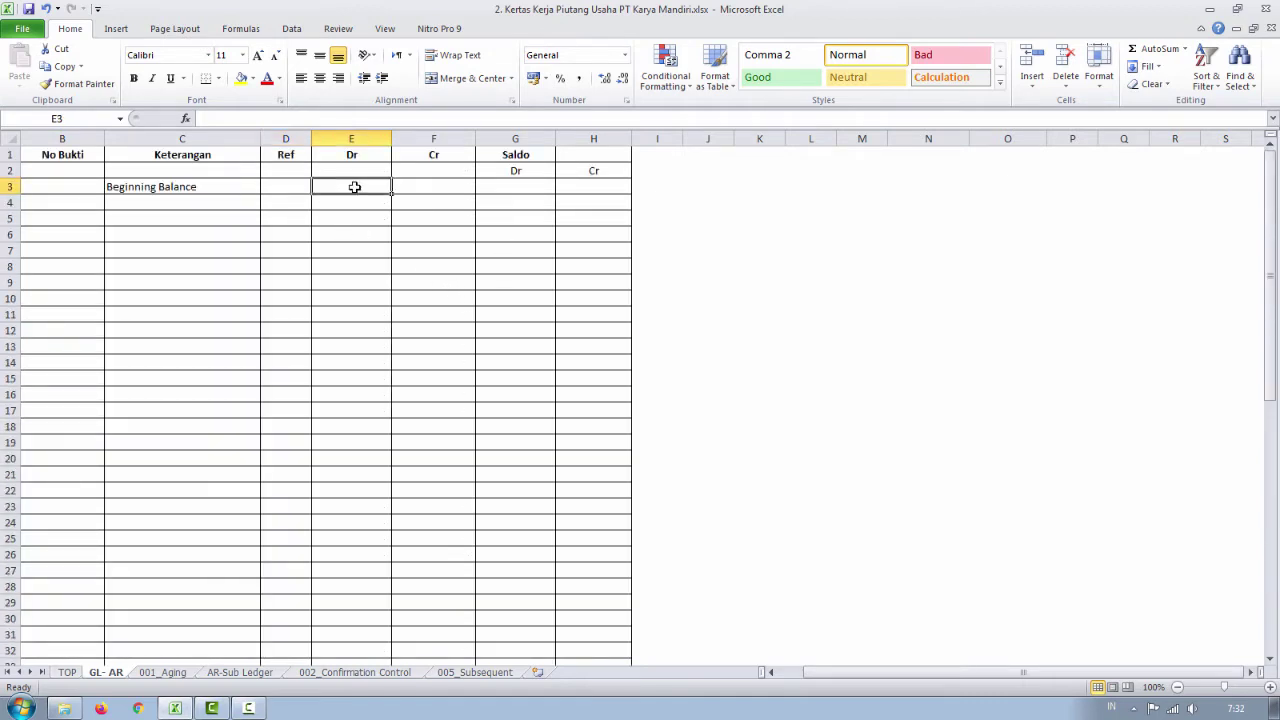
click(431, 190)
click(497, 200)
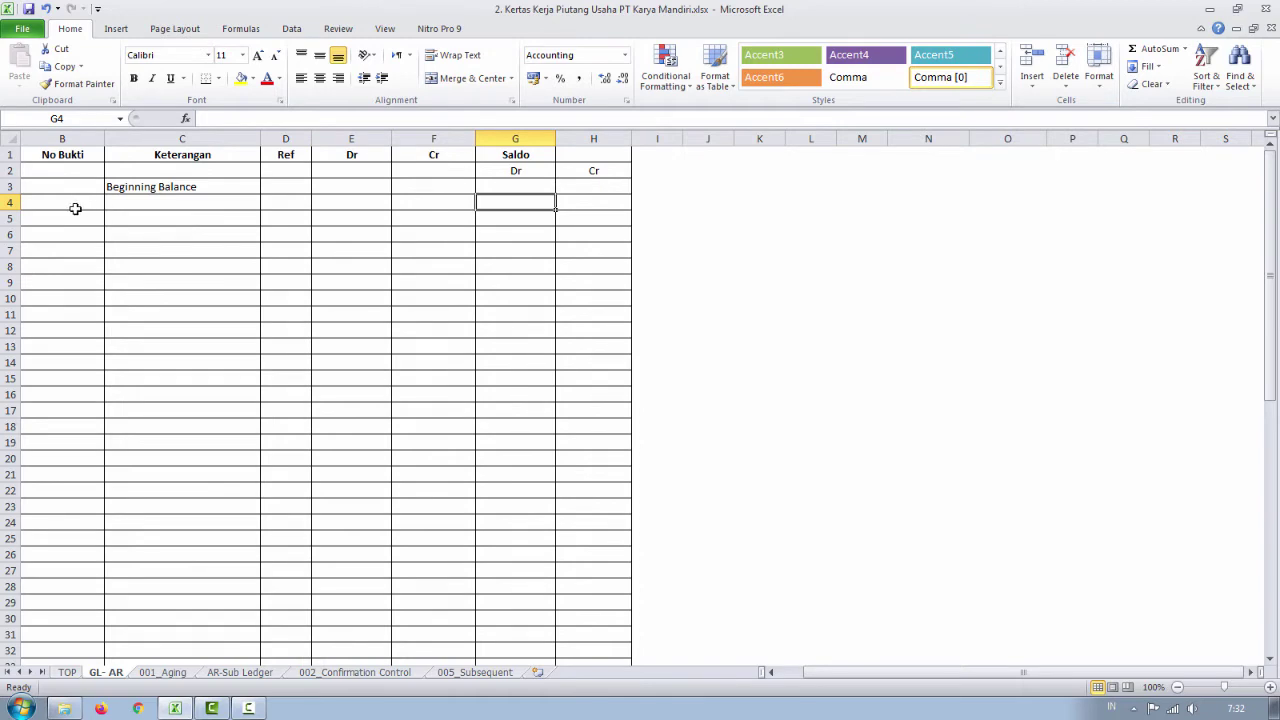
click(75, 208)
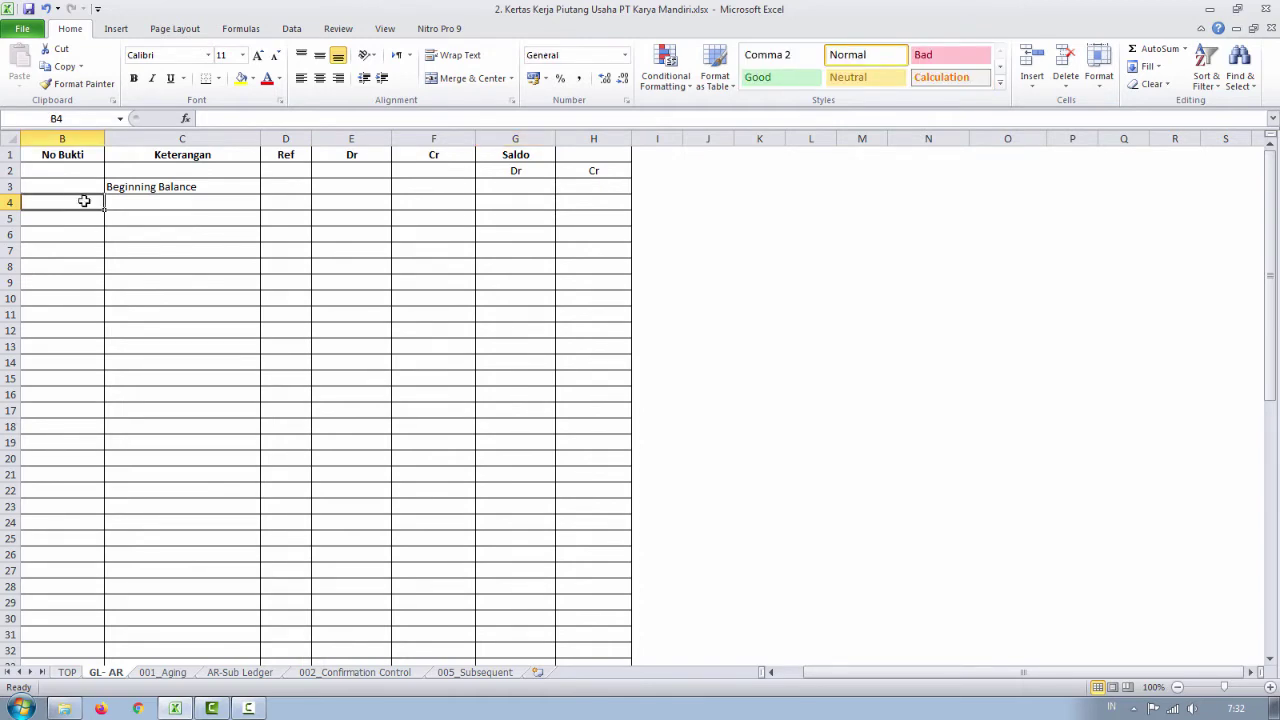
click(175, 200)
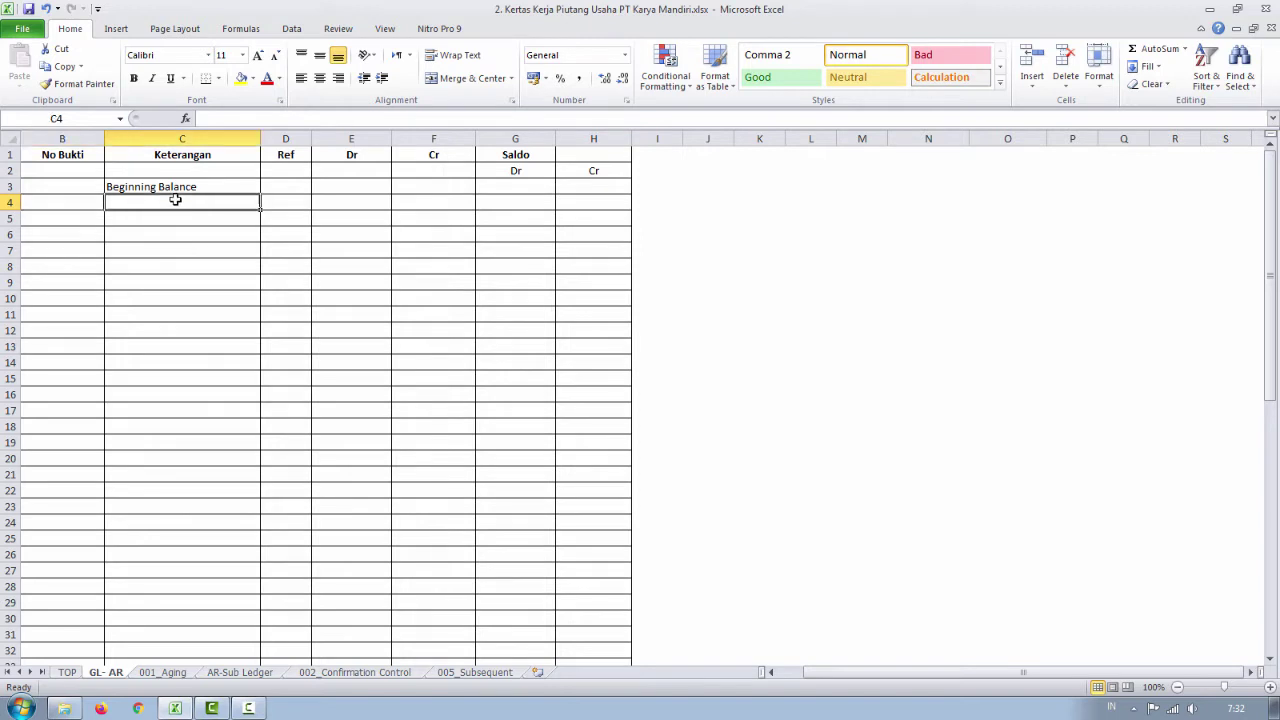
click(289, 205)
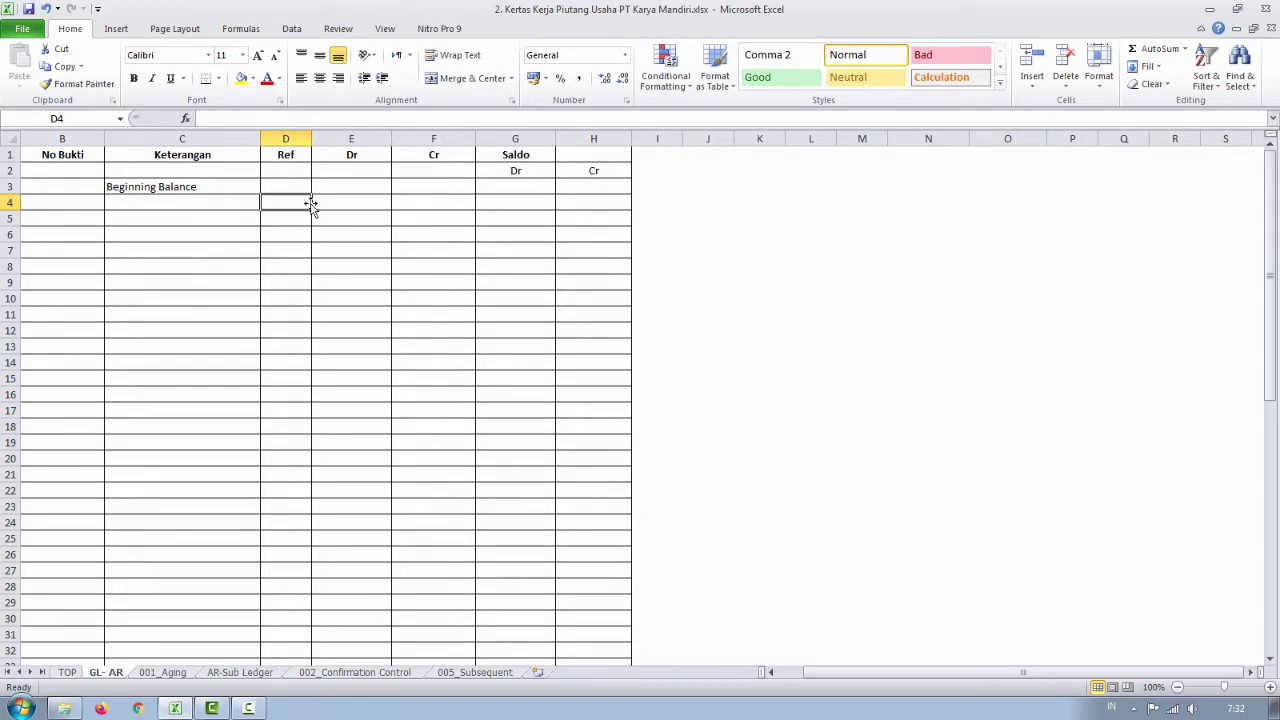
click(355, 201)
click(444, 208)
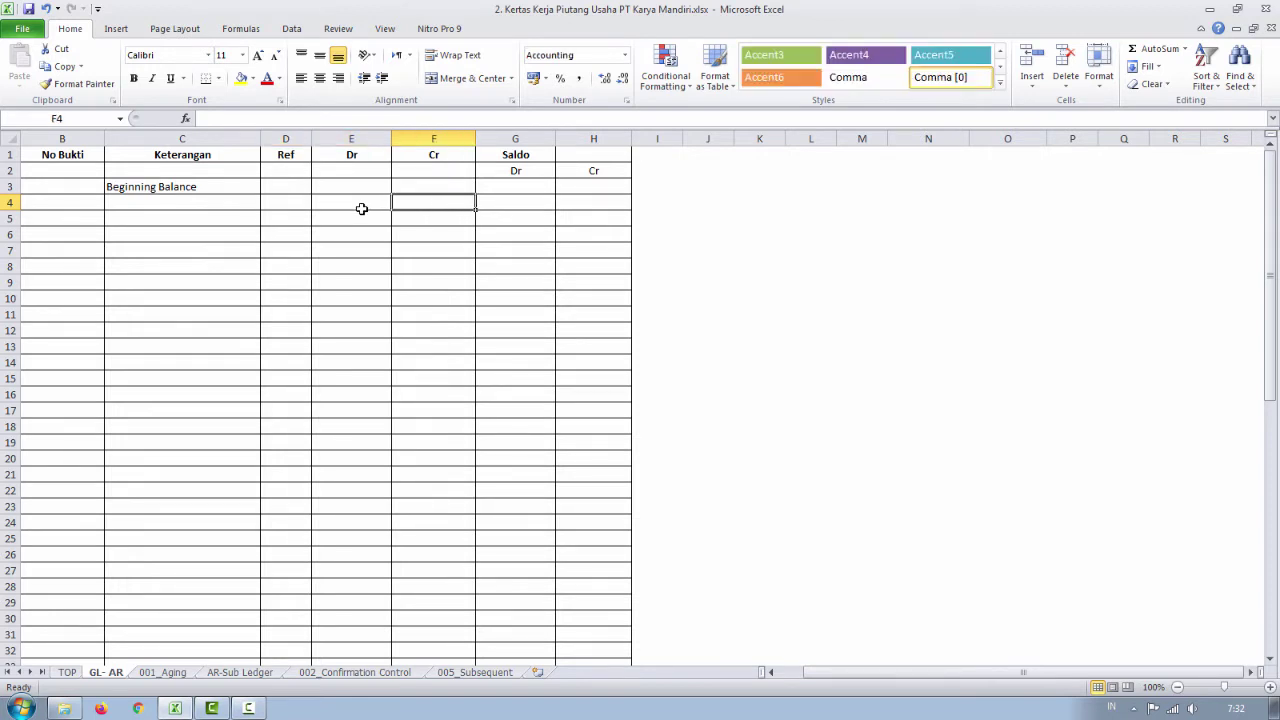
click(362, 204)
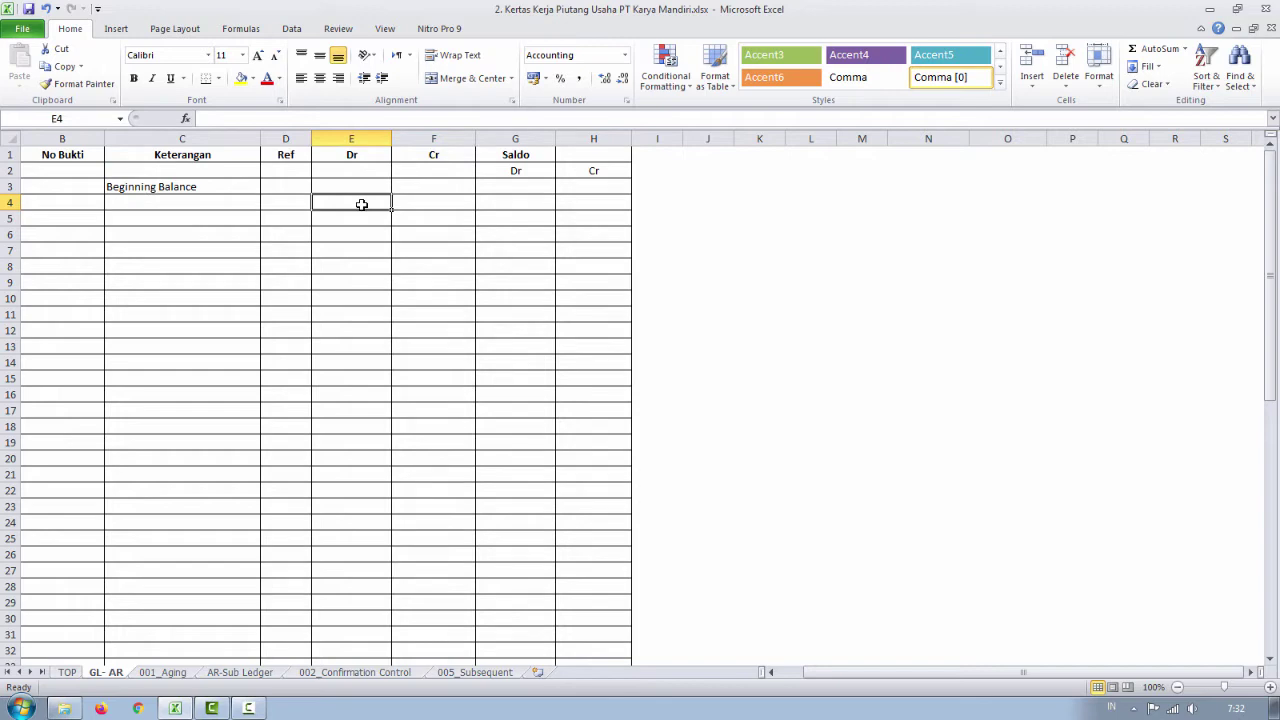
click(526, 204)
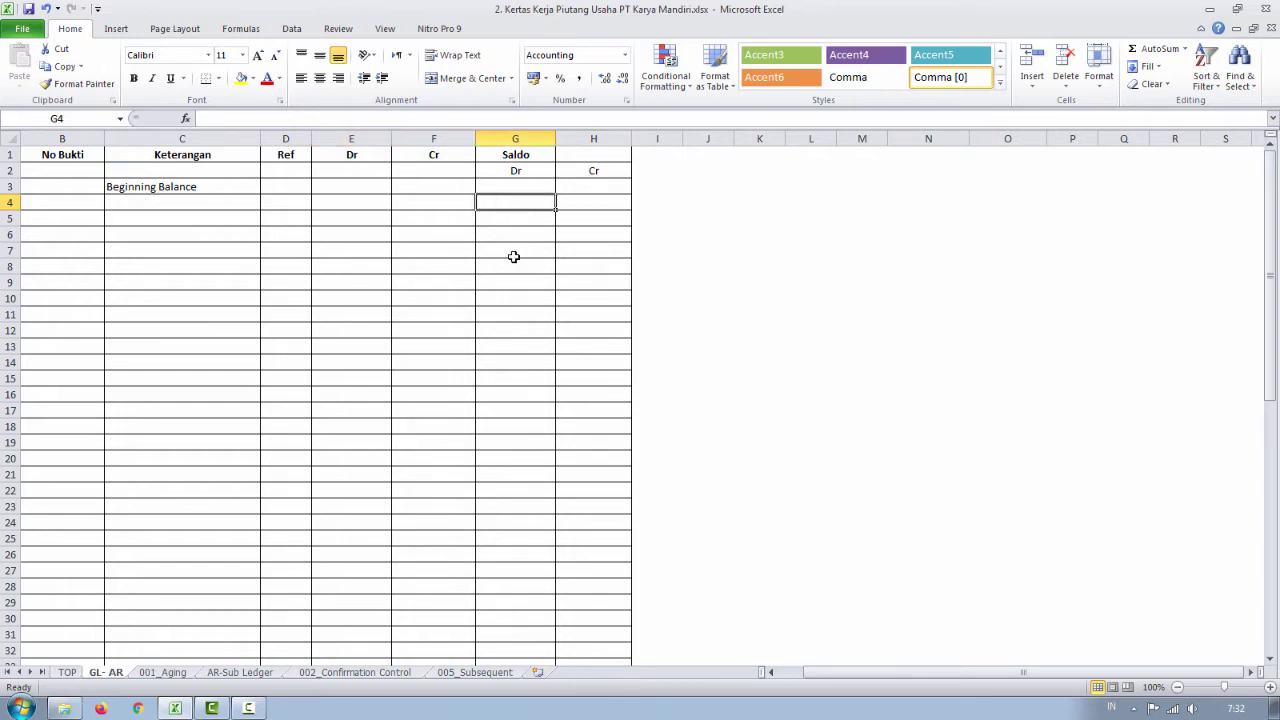
- Inspect the ledger's Dr, Cr and Saldo cells in row 53, the total in B61 and the 2012 unaudited balance in B63
scroll(481, 247, down, 8)
scroll(481, 247, down, 5)
click(350, 360)
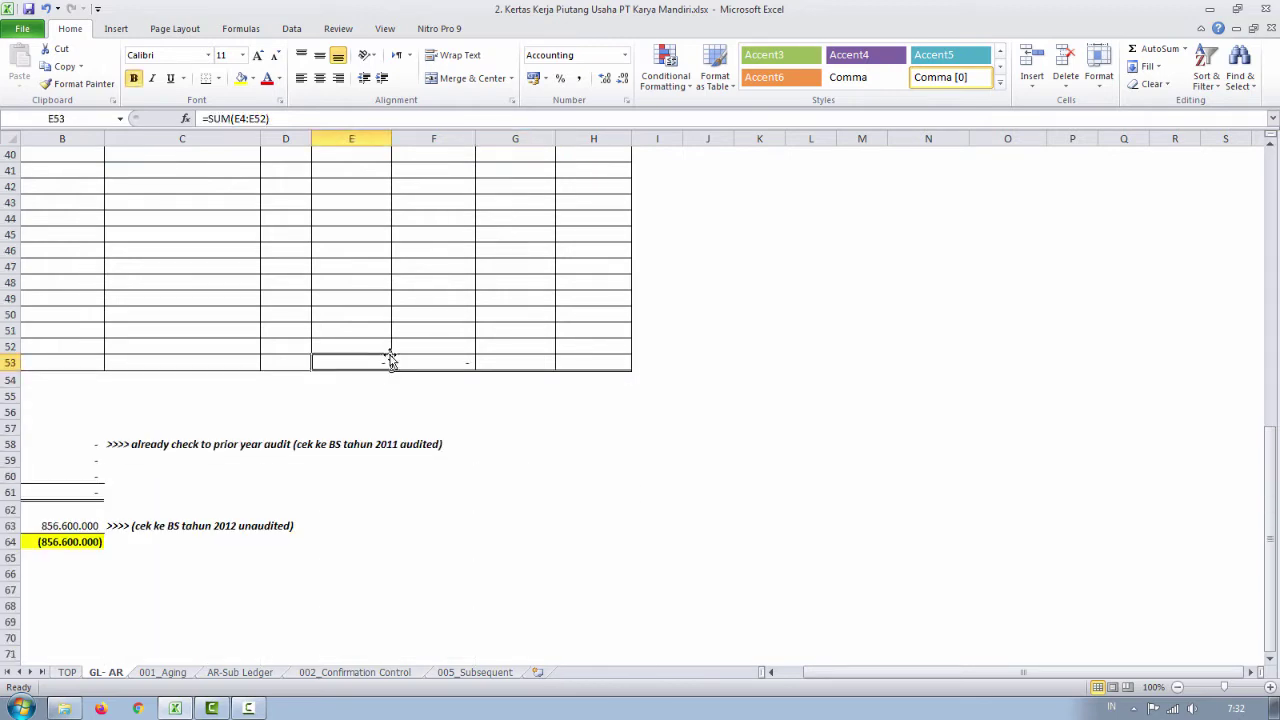
click(456, 360)
click(526, 360)
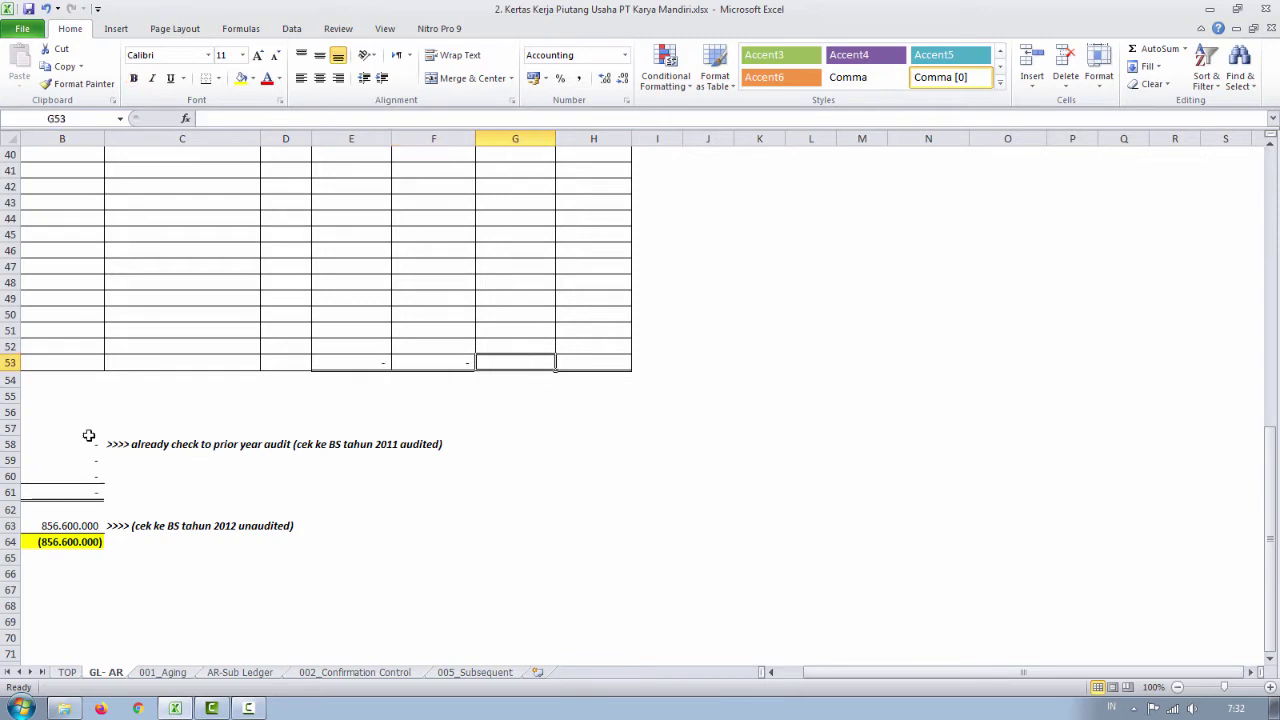
click(88, 491)
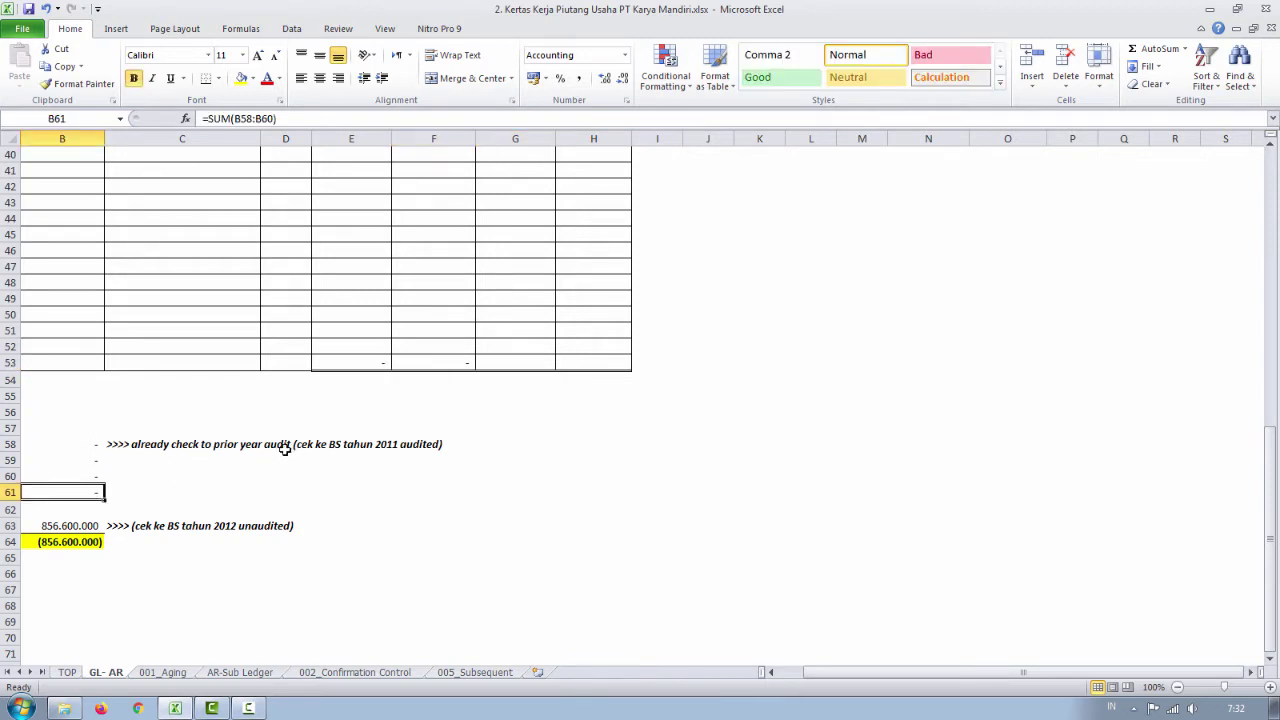
click(75, 526)
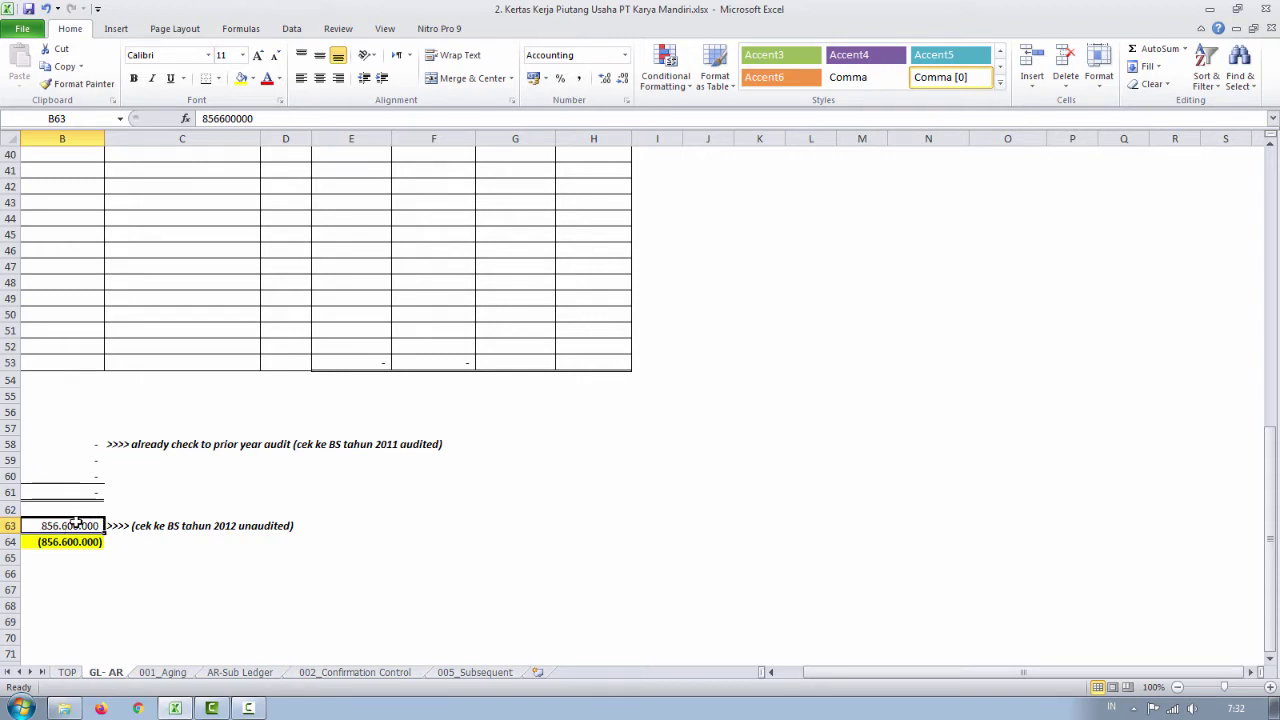
- Label the highlighted difference in row 64 by entering "(cek selisih)" in cell C64
click(116, 541)
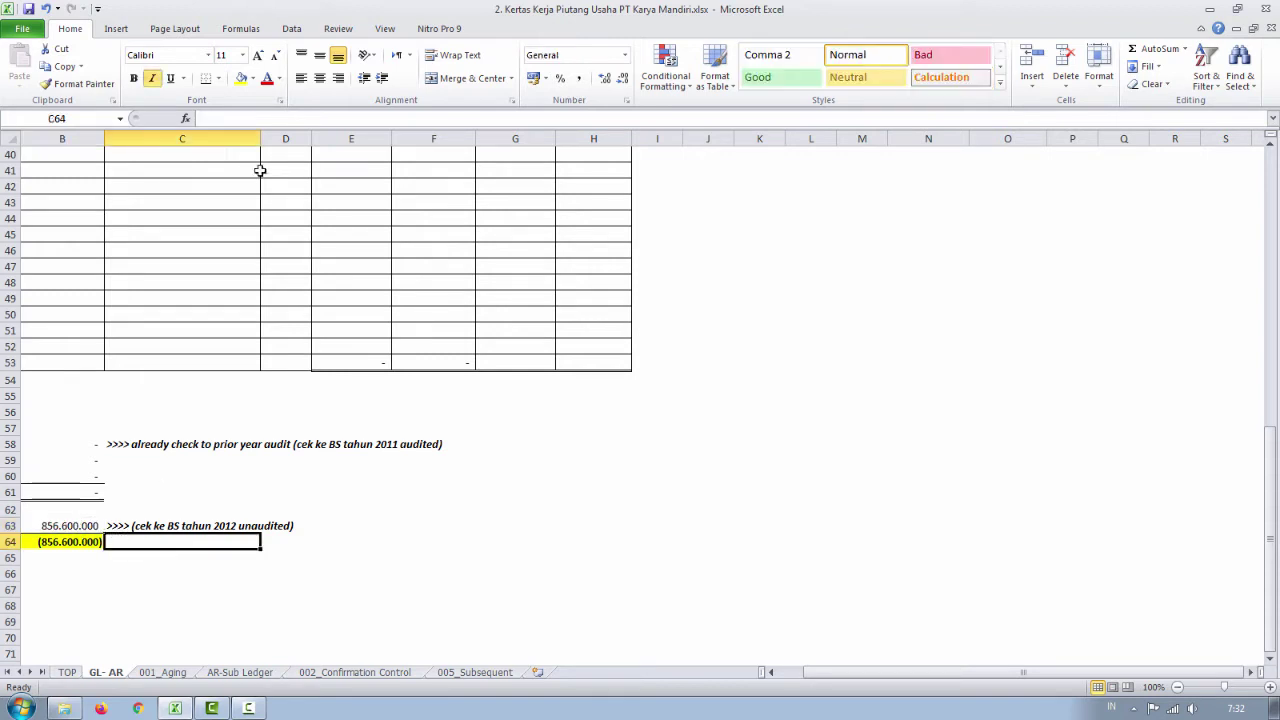
text((ce)
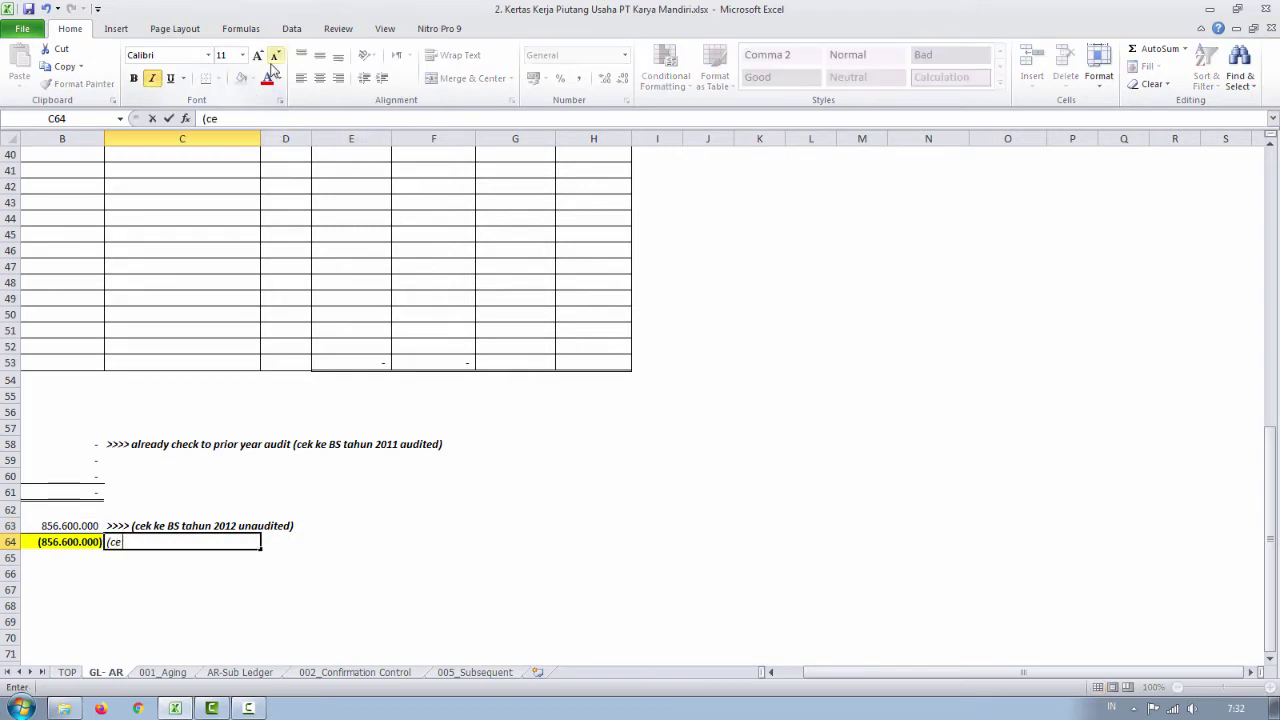
text(k selisih)
key(Return)
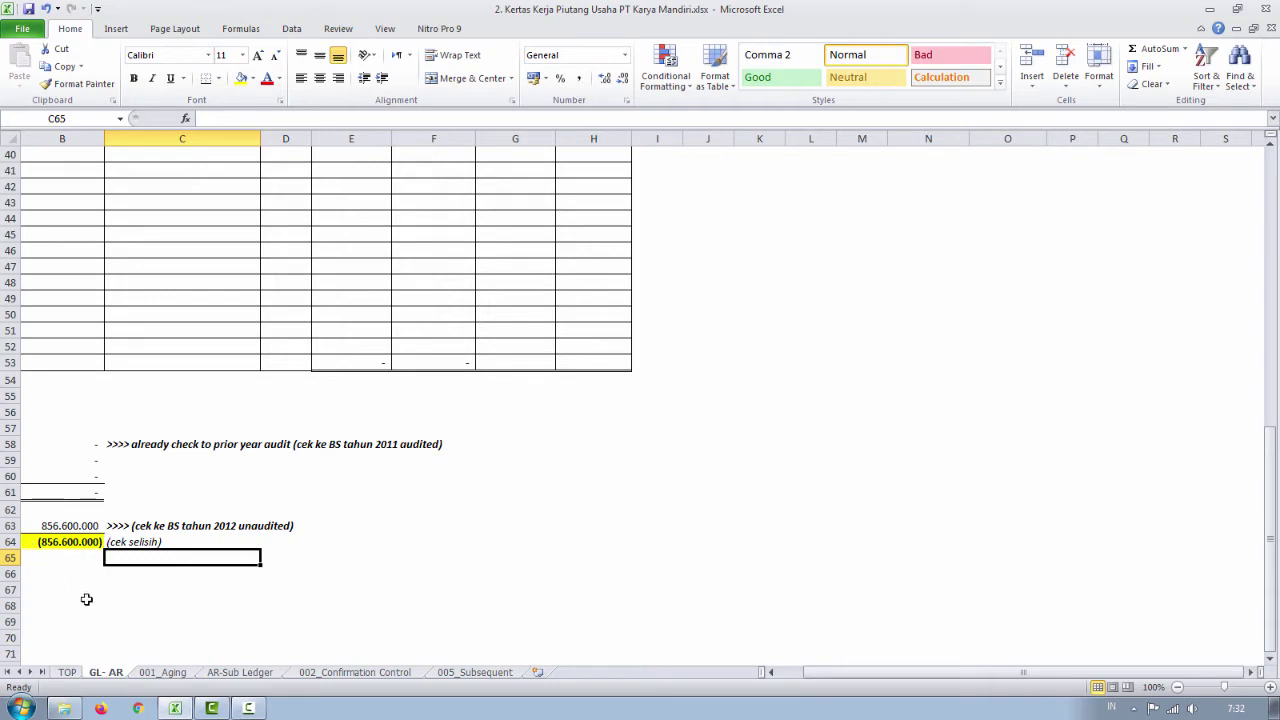
- Enter a trial debit of 856.600.000 in cell E50 of the GL- AR ledger
scroll(88, 568, up, 13)
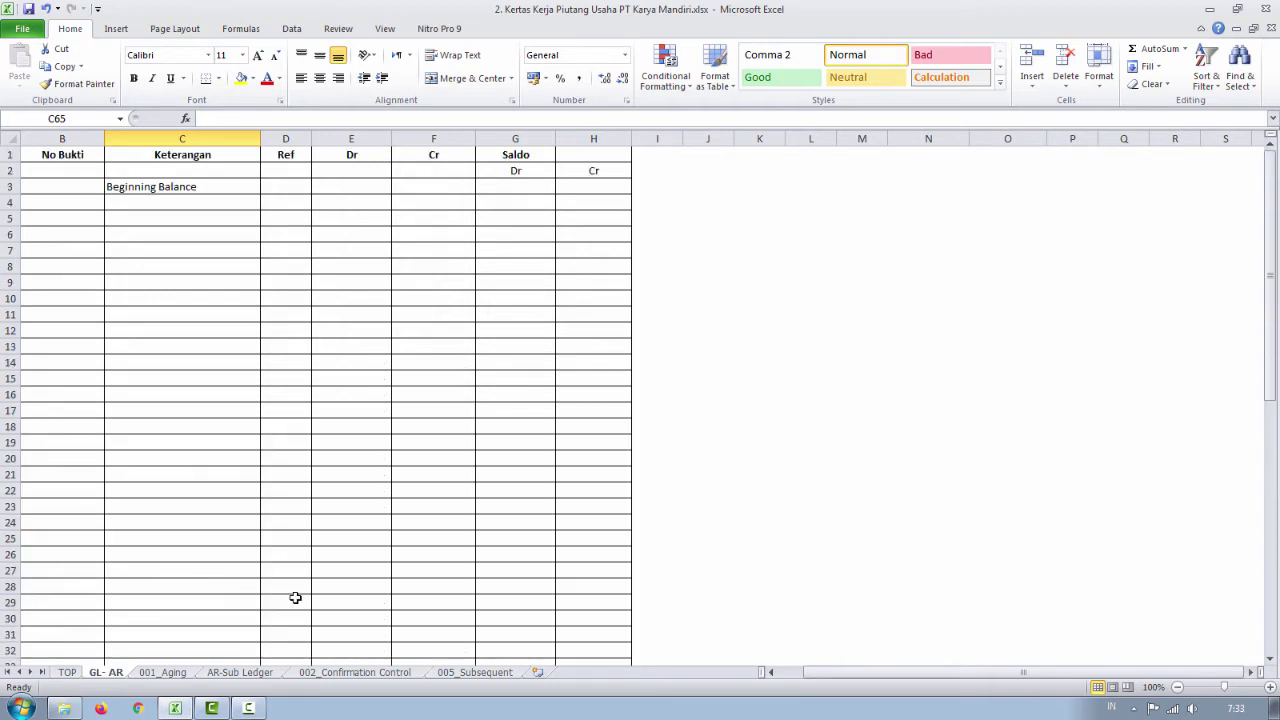
scroll(296, 593, down, 12)
scroll(340, 568, up, 5)
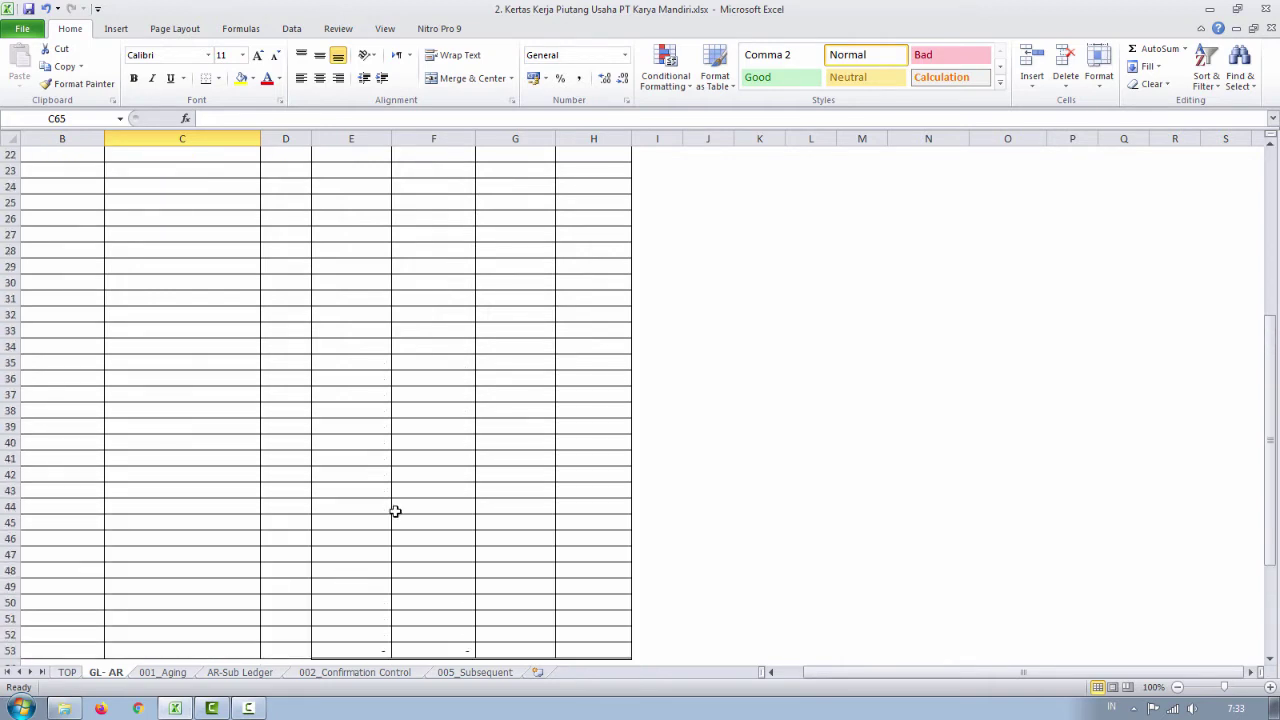
scroll(394, 511, down, 5)
click(352, 362)
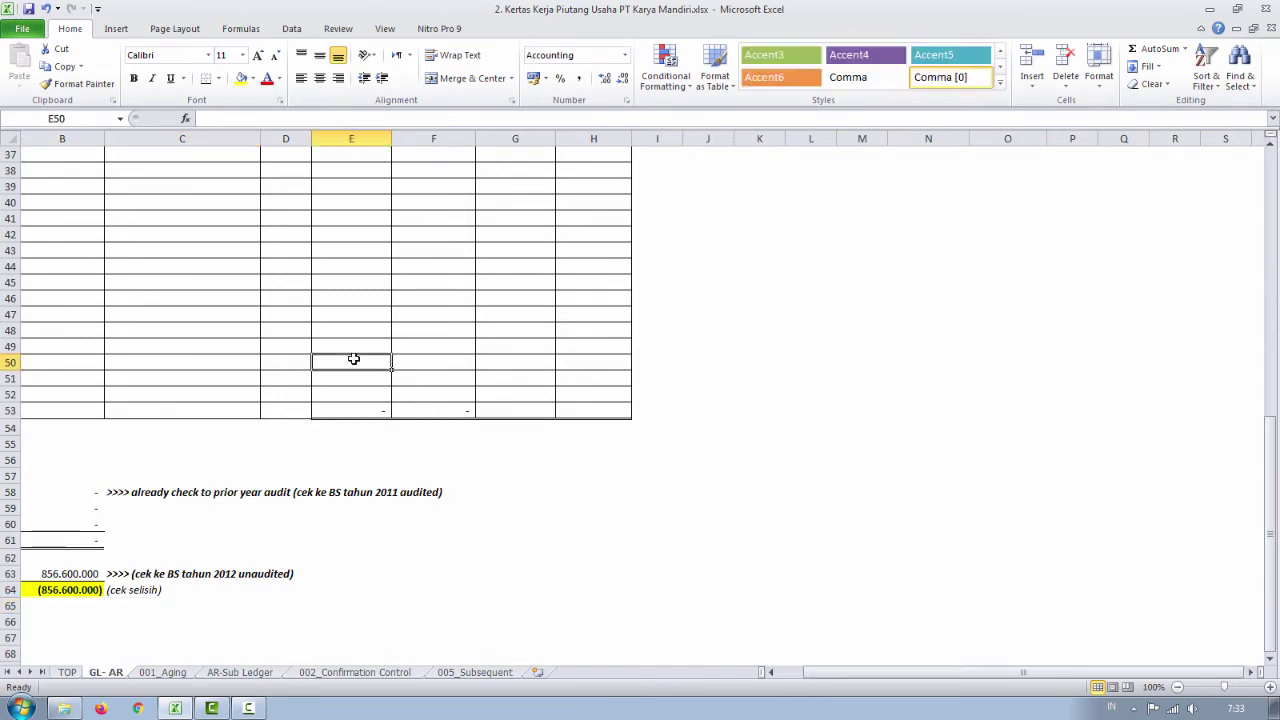
text(85)
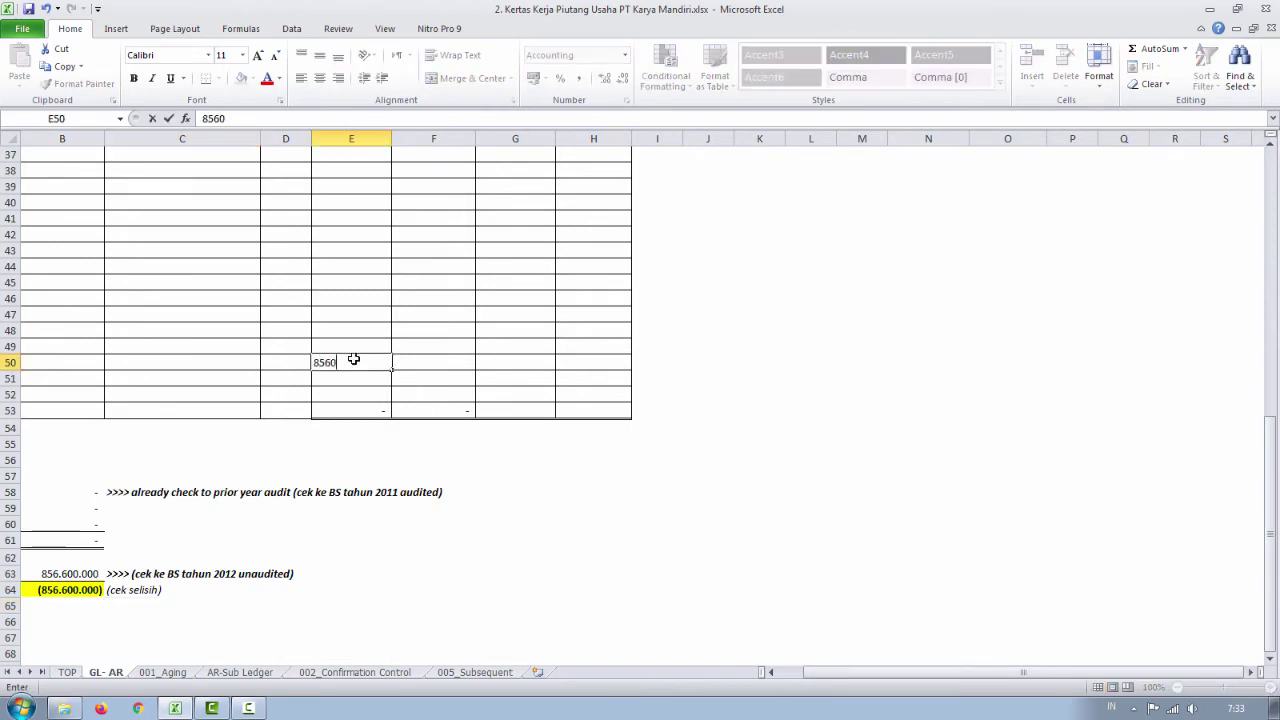
text(6.600.000000)
key(Return)
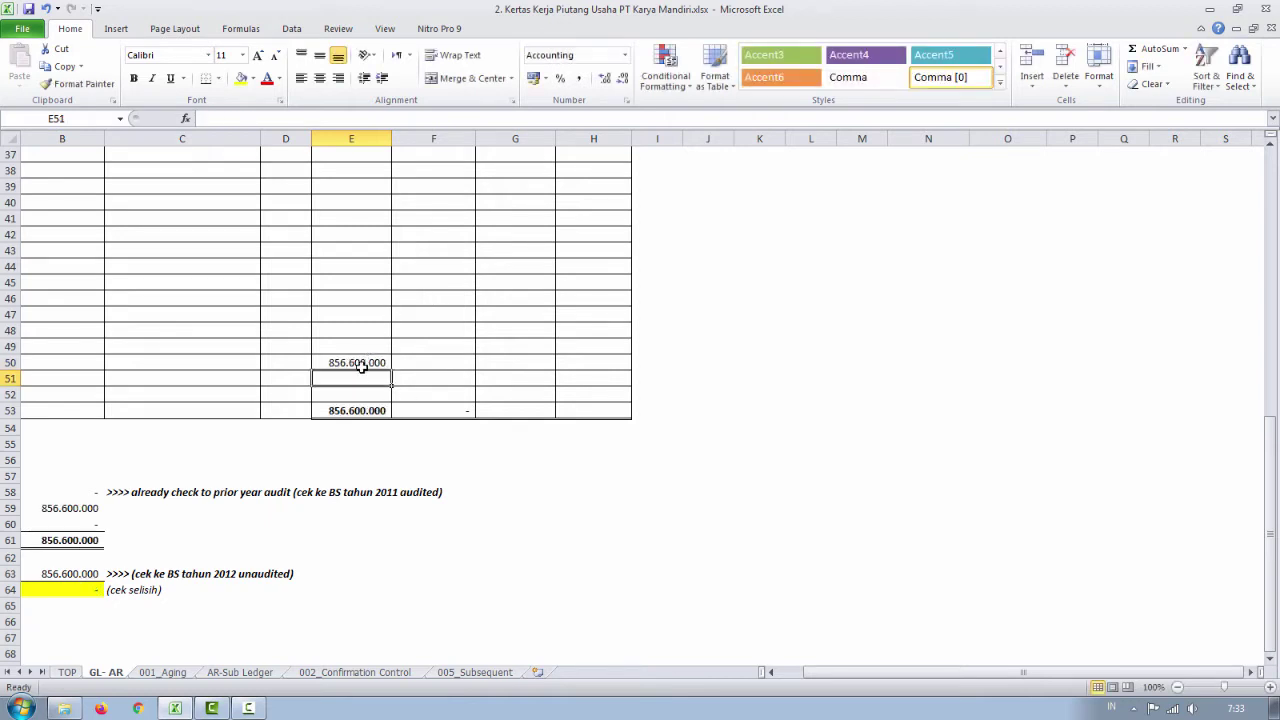
- Clear the trial debit amount from cell E50 of the ledger
scroll(505, 420, up, 10)
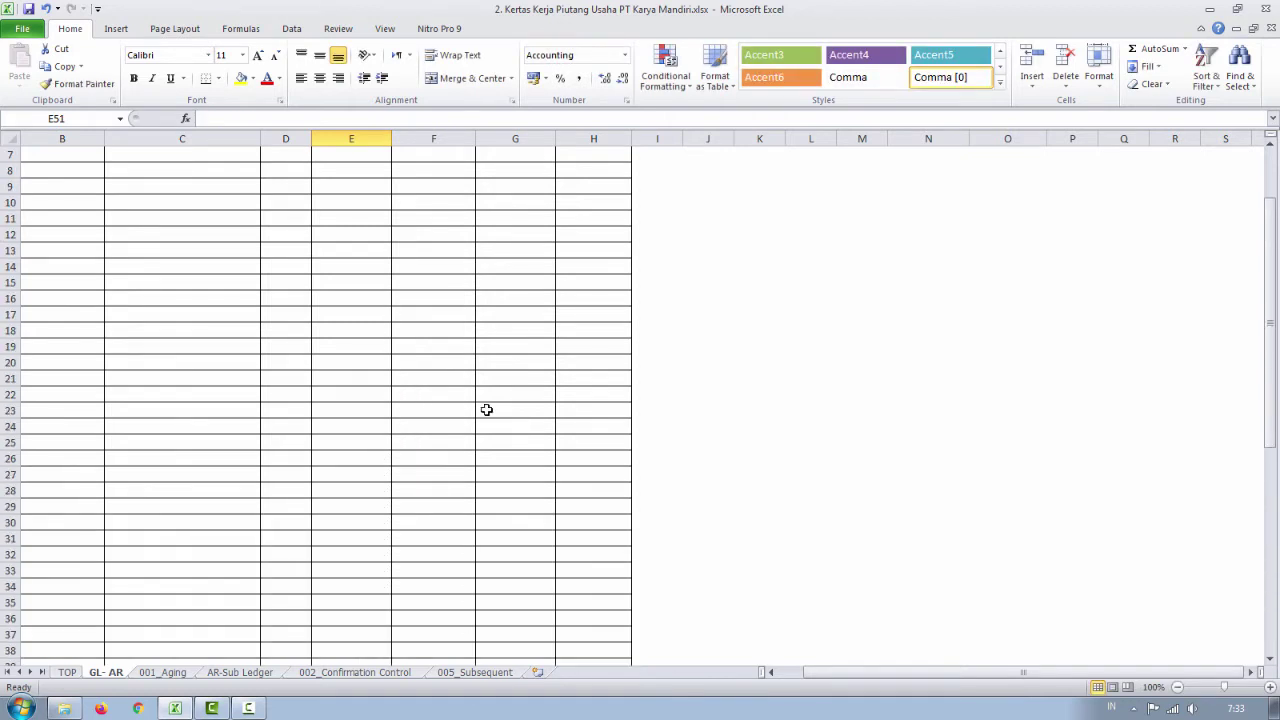
scroll(486, 410, down, 9)
scroll(90, 600, down, 3)
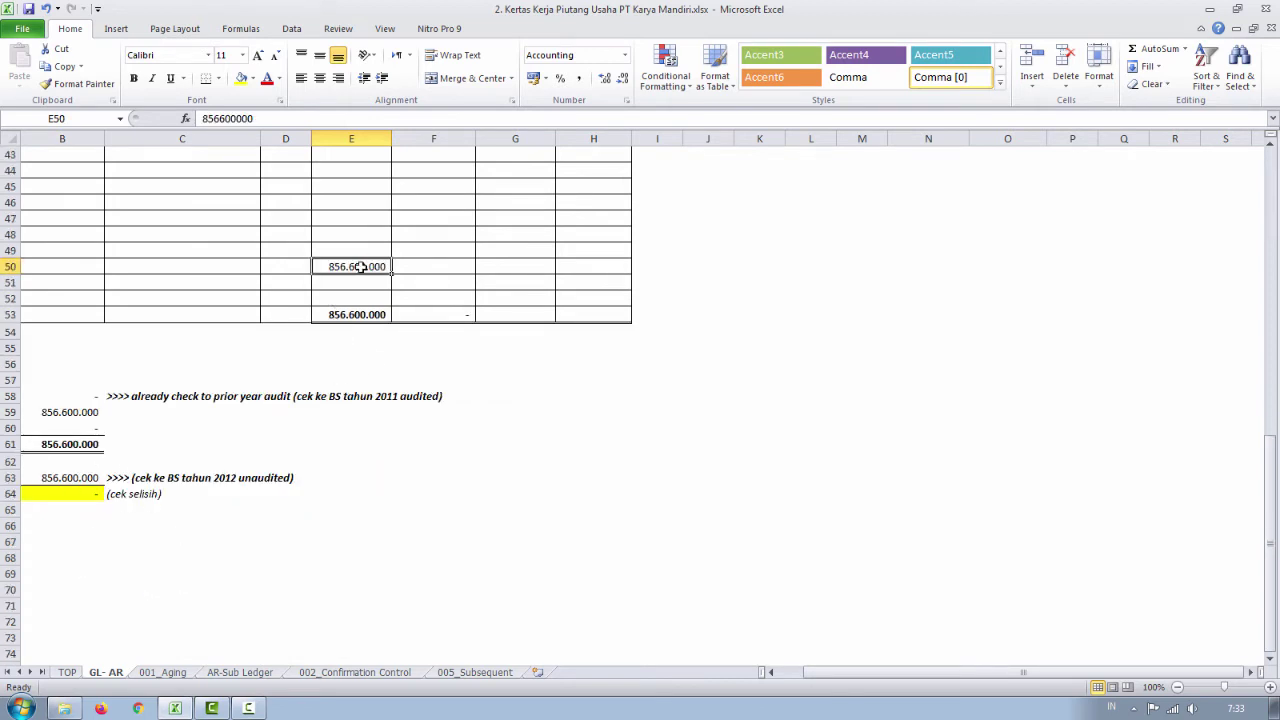
key(Delete)
- Enter a debit of 60.000.000 in cell E4, the first transaction row below Beginning Balance
scroll(300, 291, up, 14)
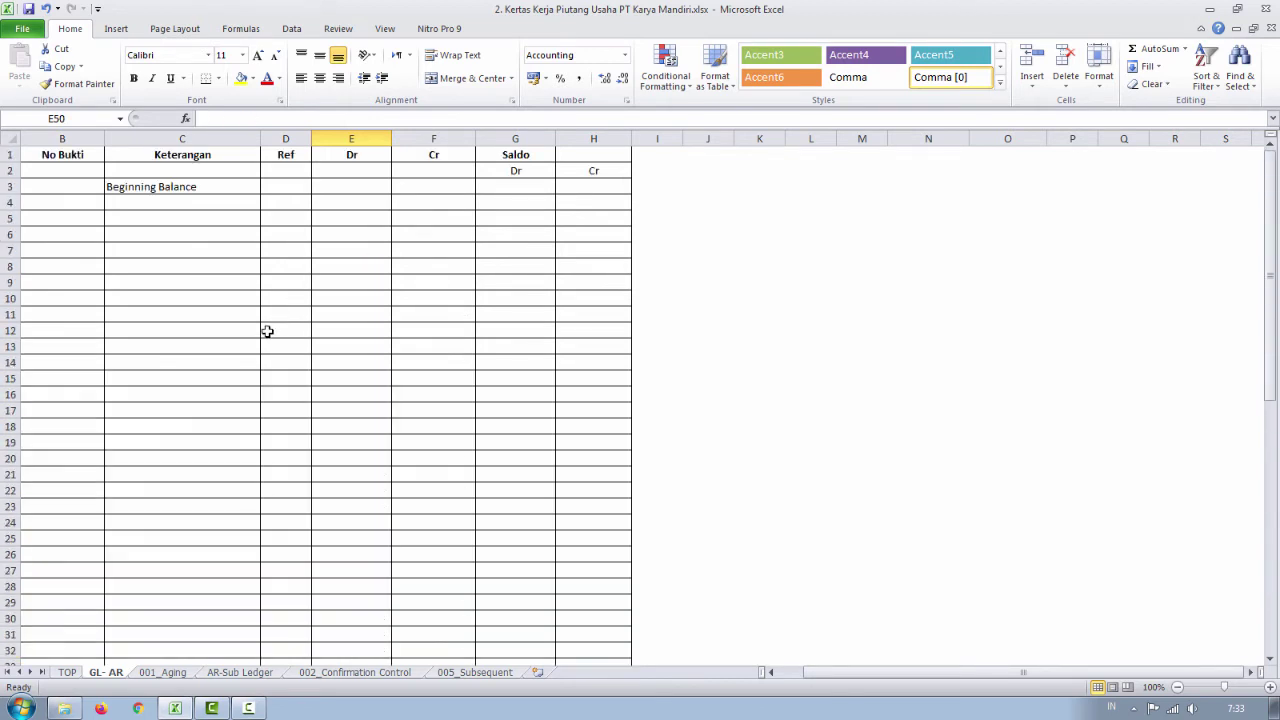
click(77, 206)
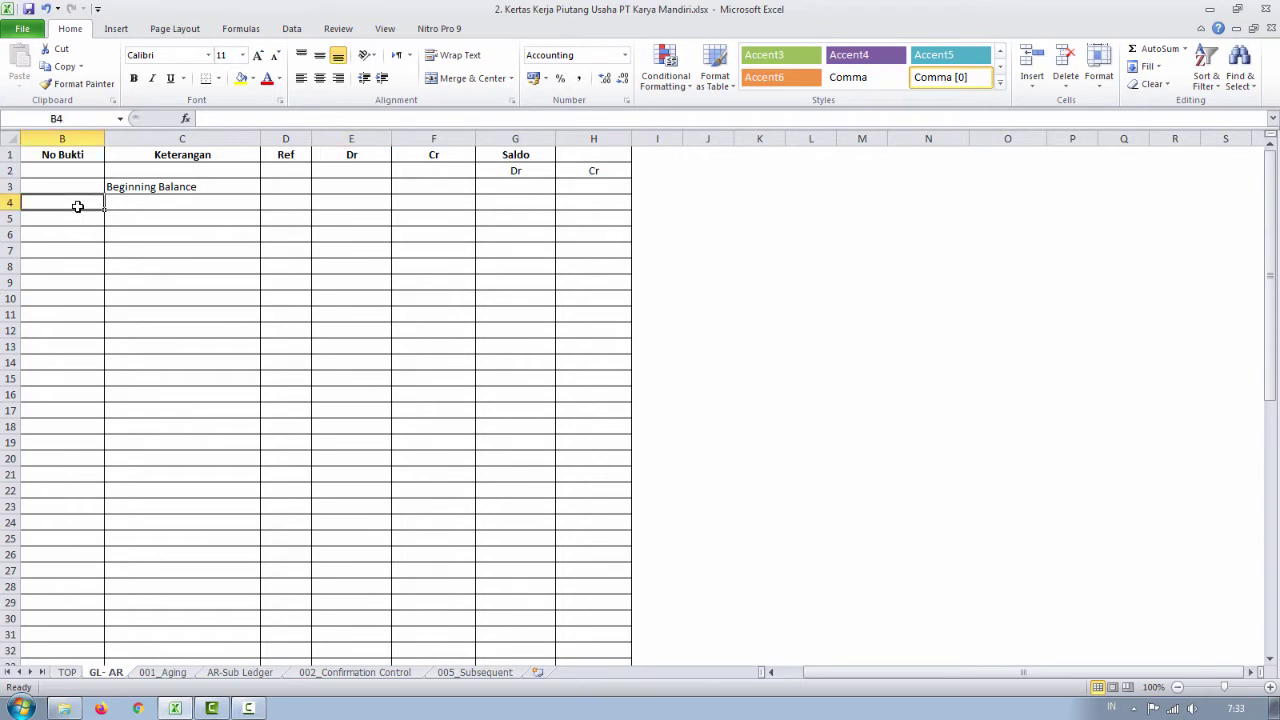
click(357, 201)
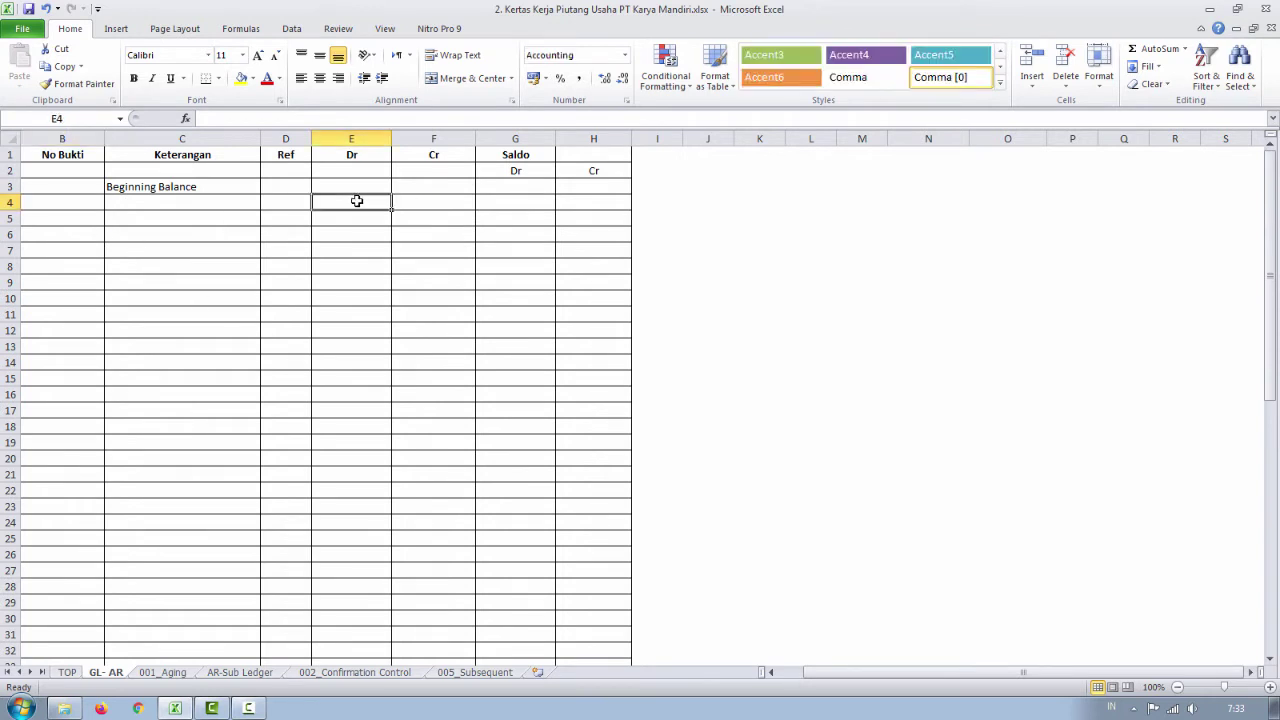
text(60.000.000)
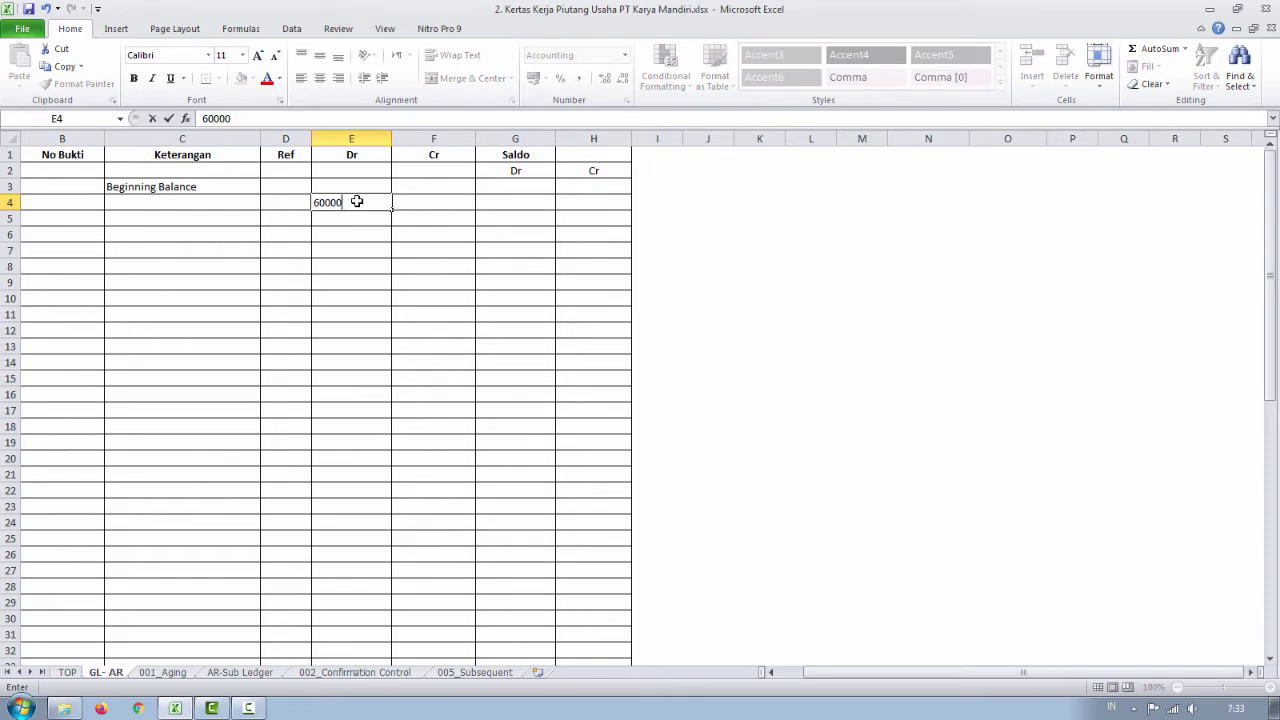
key(Return)
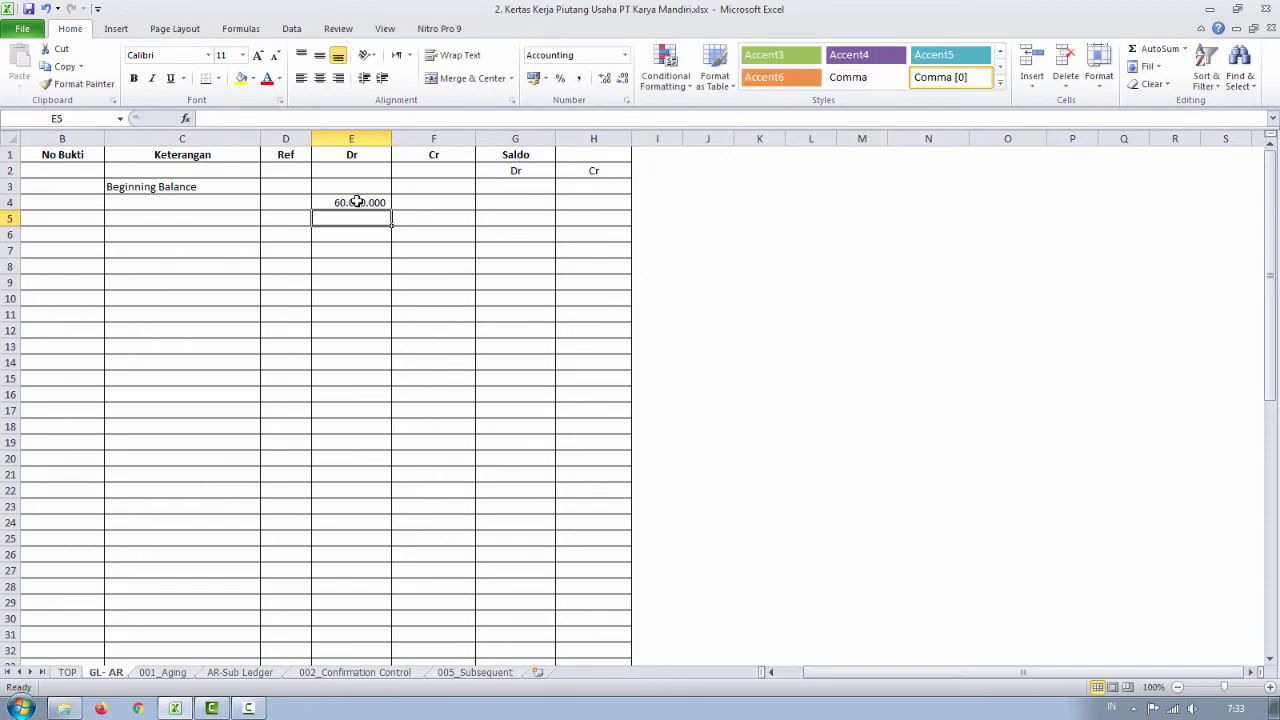
- Enter 350.000.000 as the Beginning Balance in the Saldo Dr column, cell G3
key(Up)
key(Right)
key(Right)
key(Up)
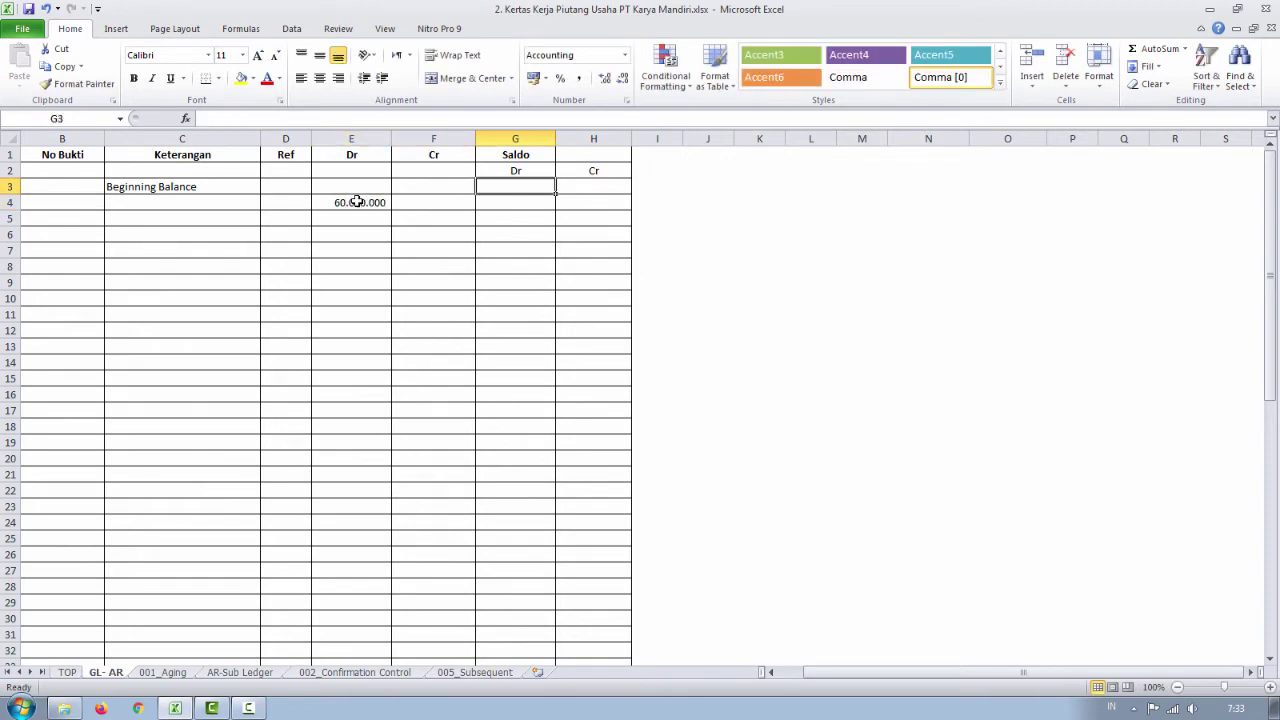
text(350.000.0)
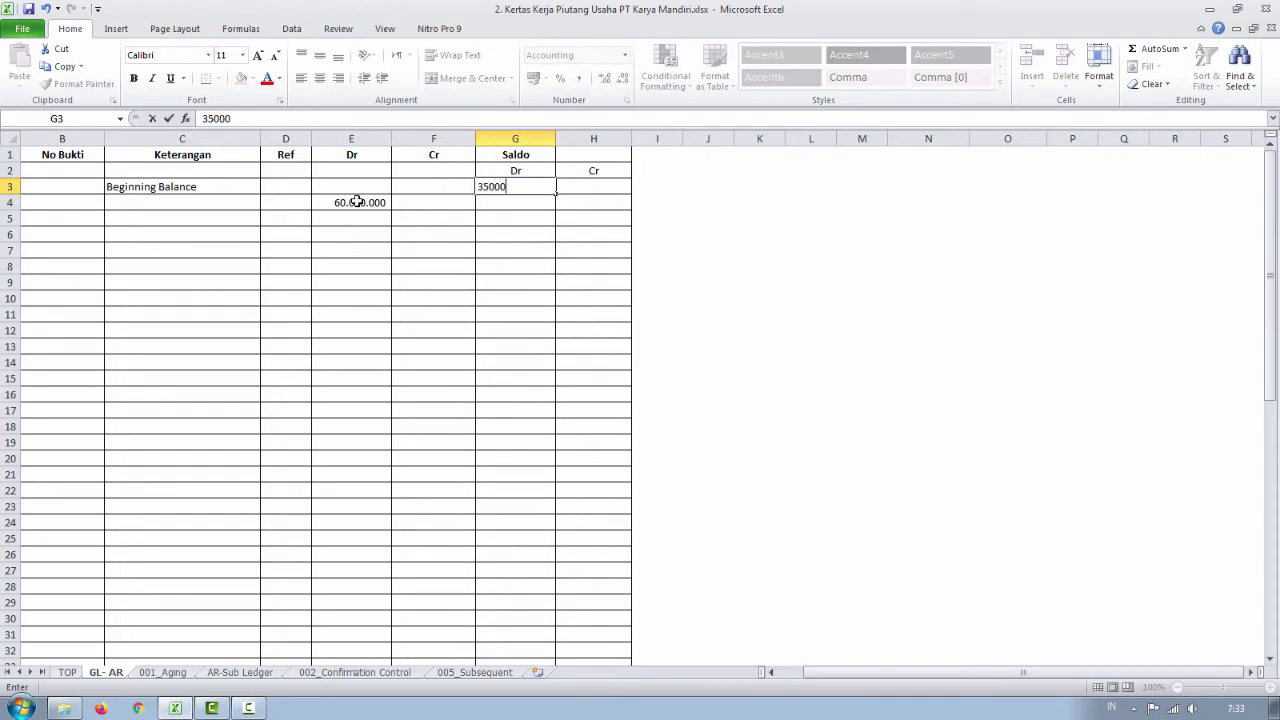
text(0000)
key(Return)
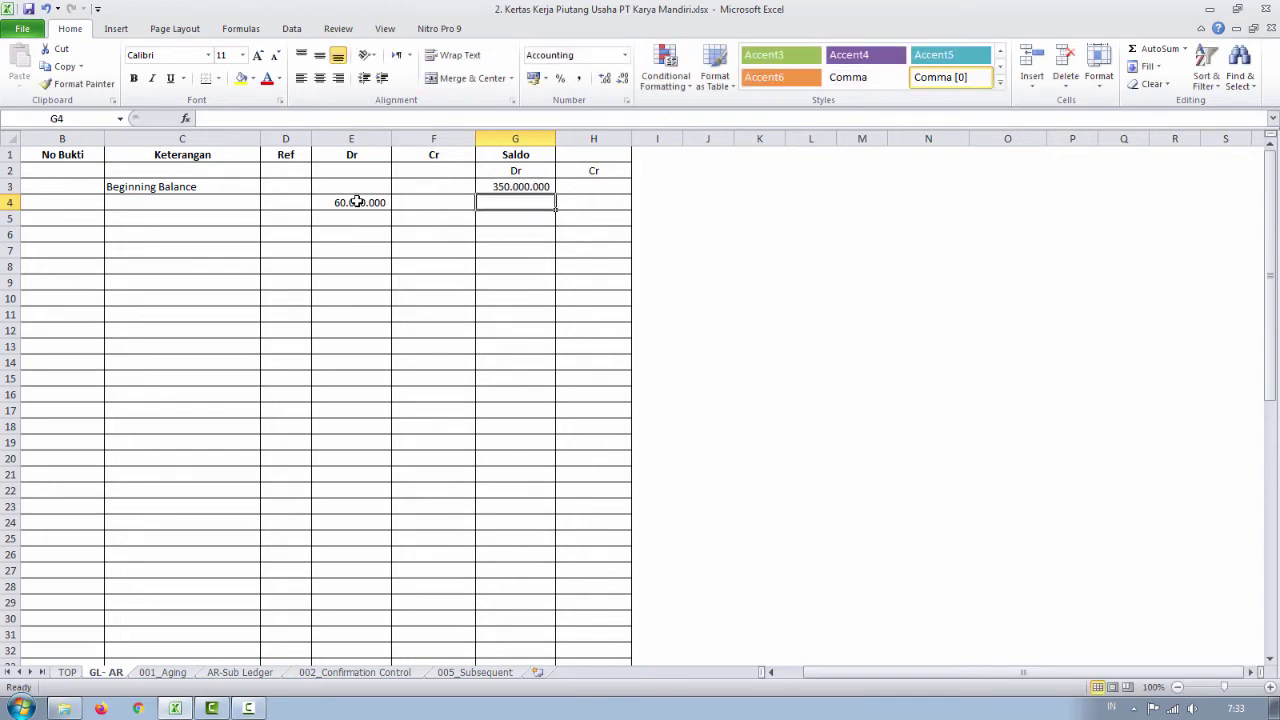
- Calculate the first transaction's running debit balance in cell G4 with the formula =G3+E4
click(357, 202)
key(Left)
key(Left)
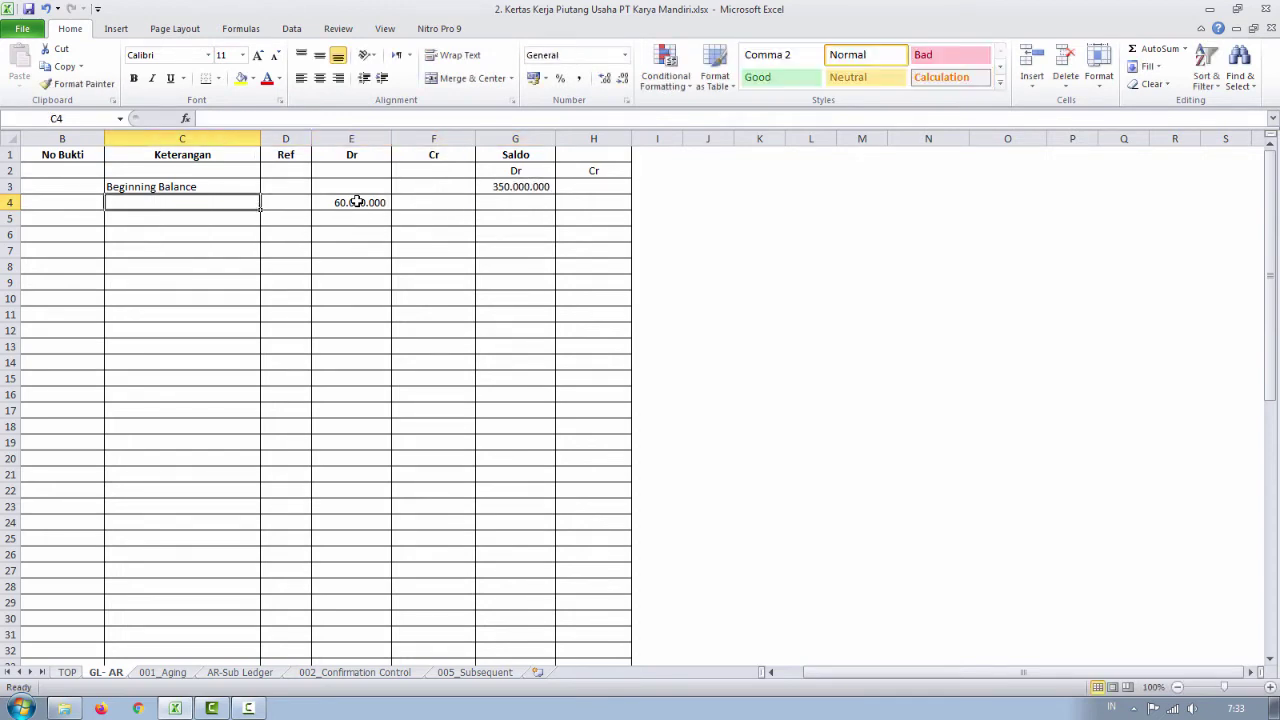
key(Right)
key(Right)
key(Right)
key(Right)
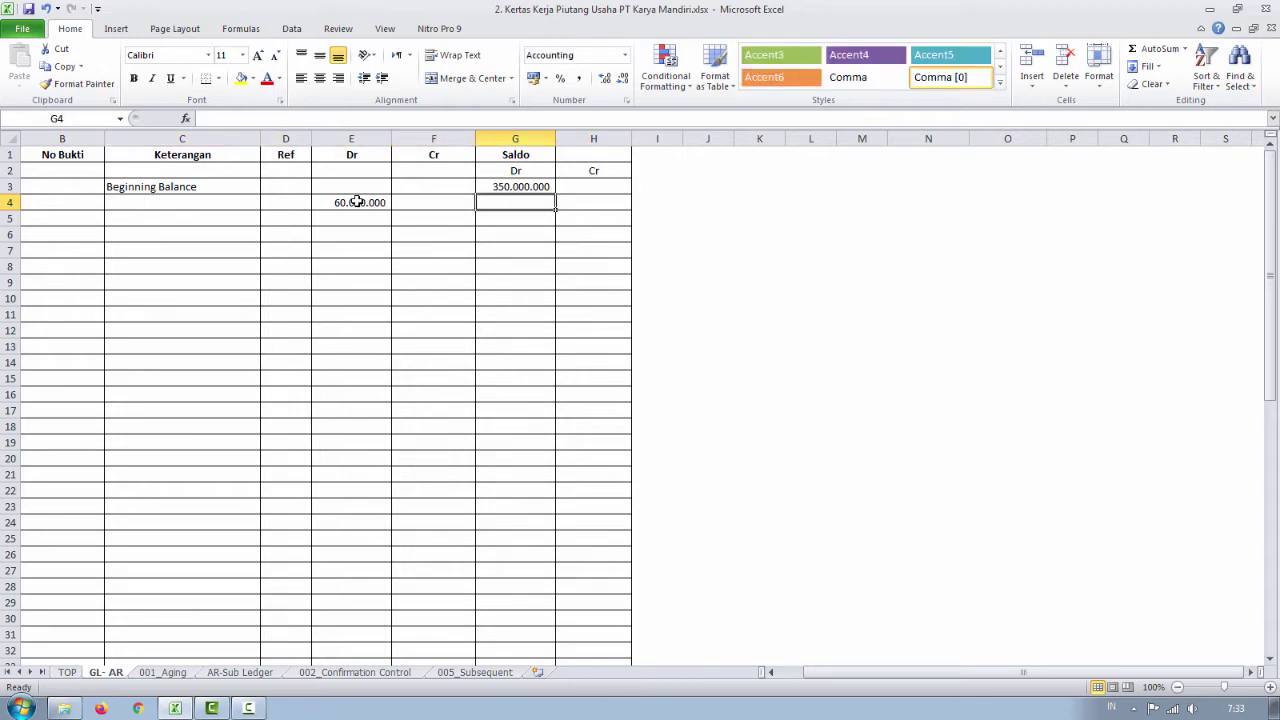
text(=)
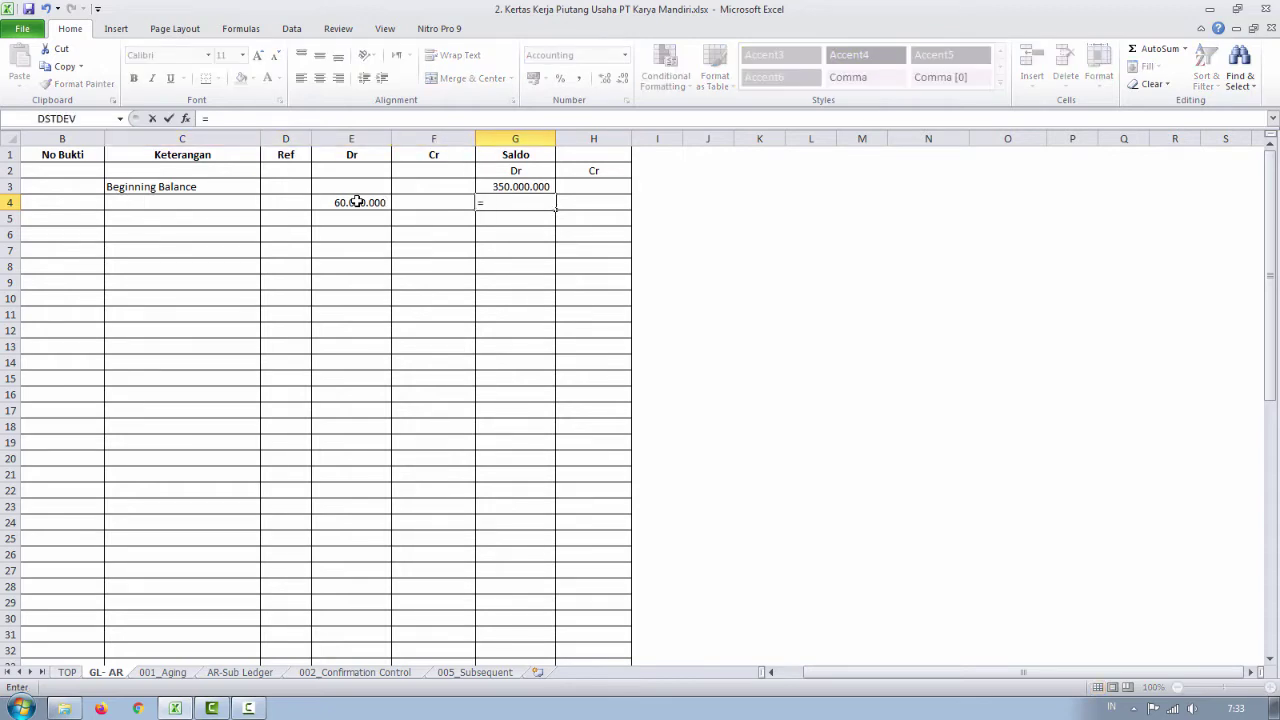
key(Up)
text(+)
click(357, 202)
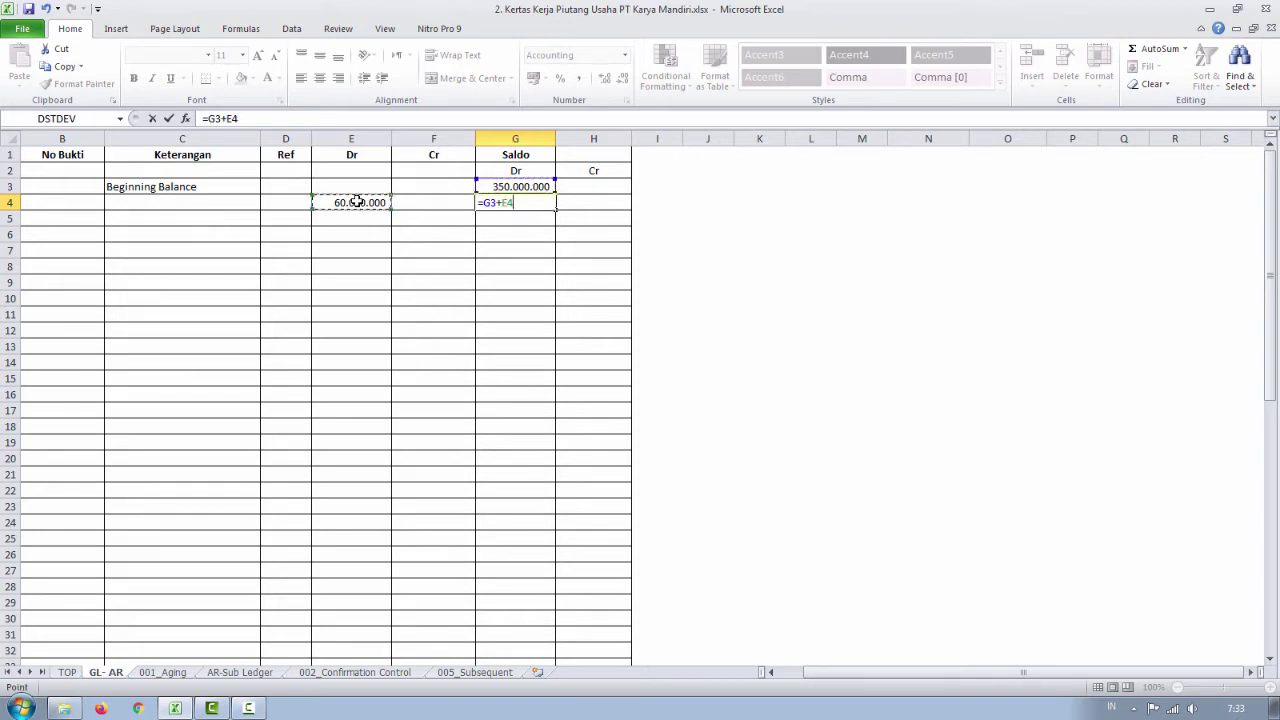
key(Return)
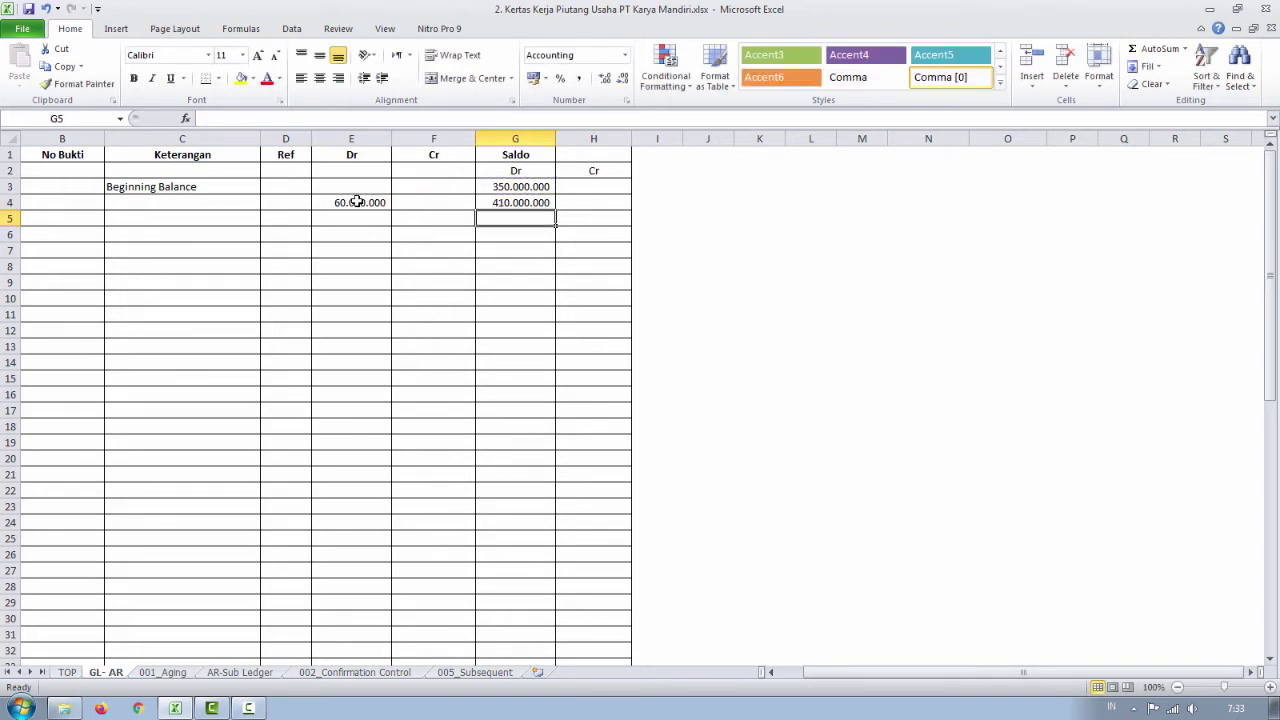
- Review the balance checks beneath the ledger and enter a credit of 7.000.000 in cell F46
scroll(358, 292, down, 10)
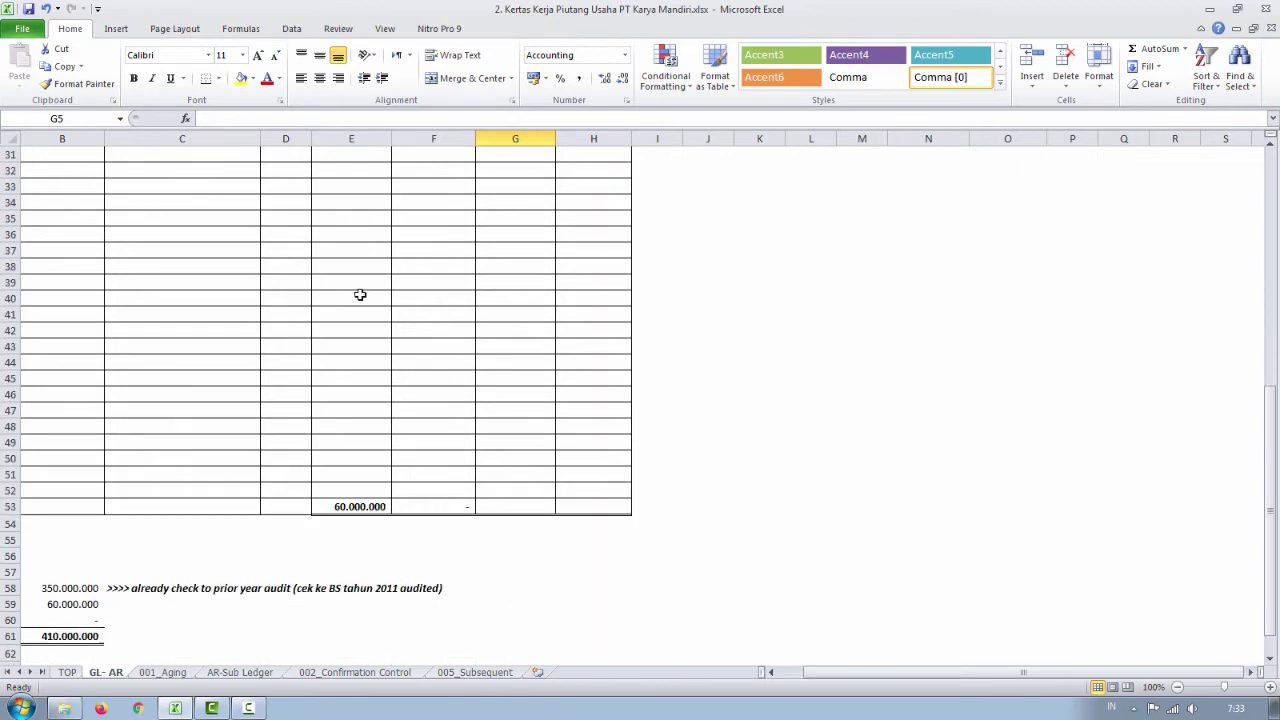
scroll(360, 295, down, 4)
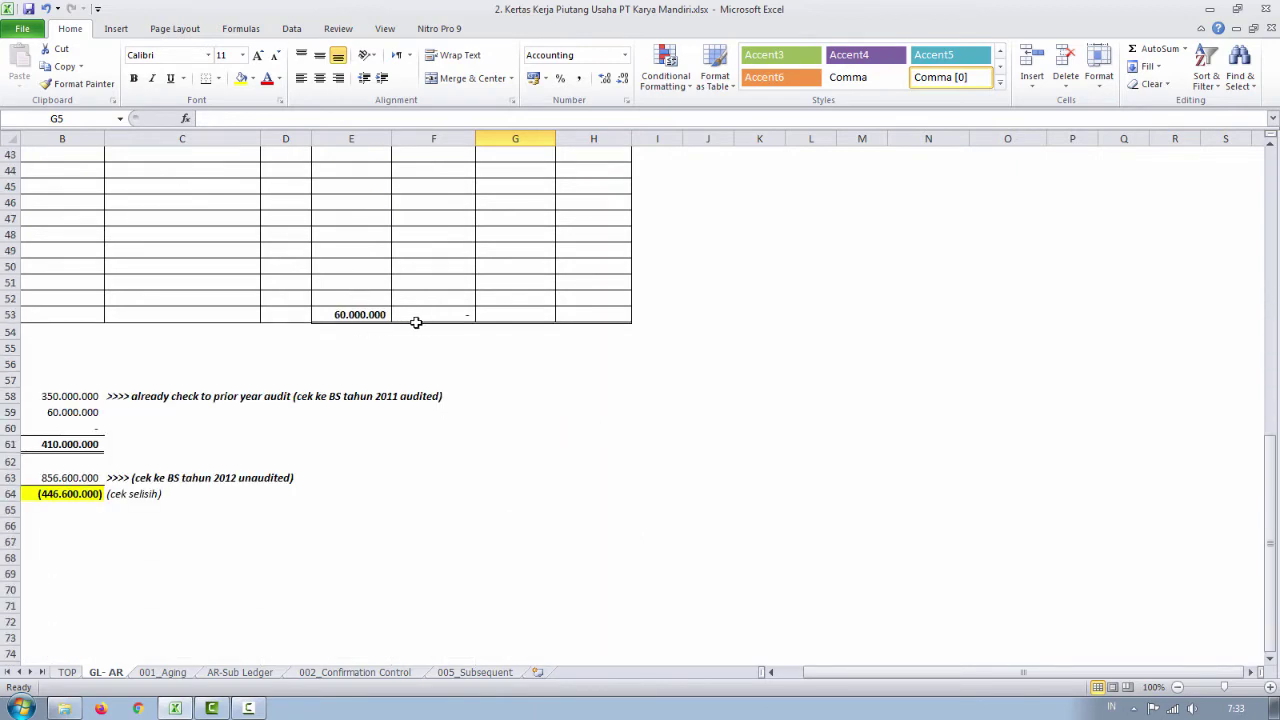
scroll(416, 322, up, 14)
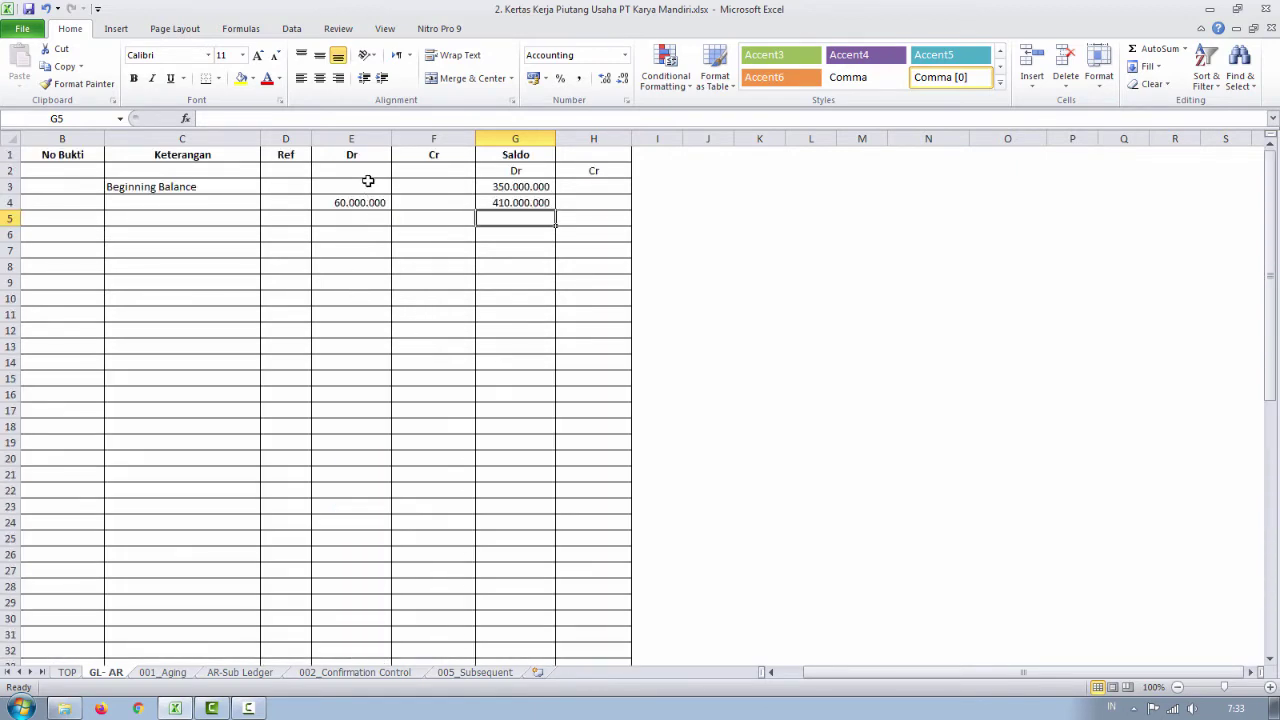
scroll(371, 349, down, 13)
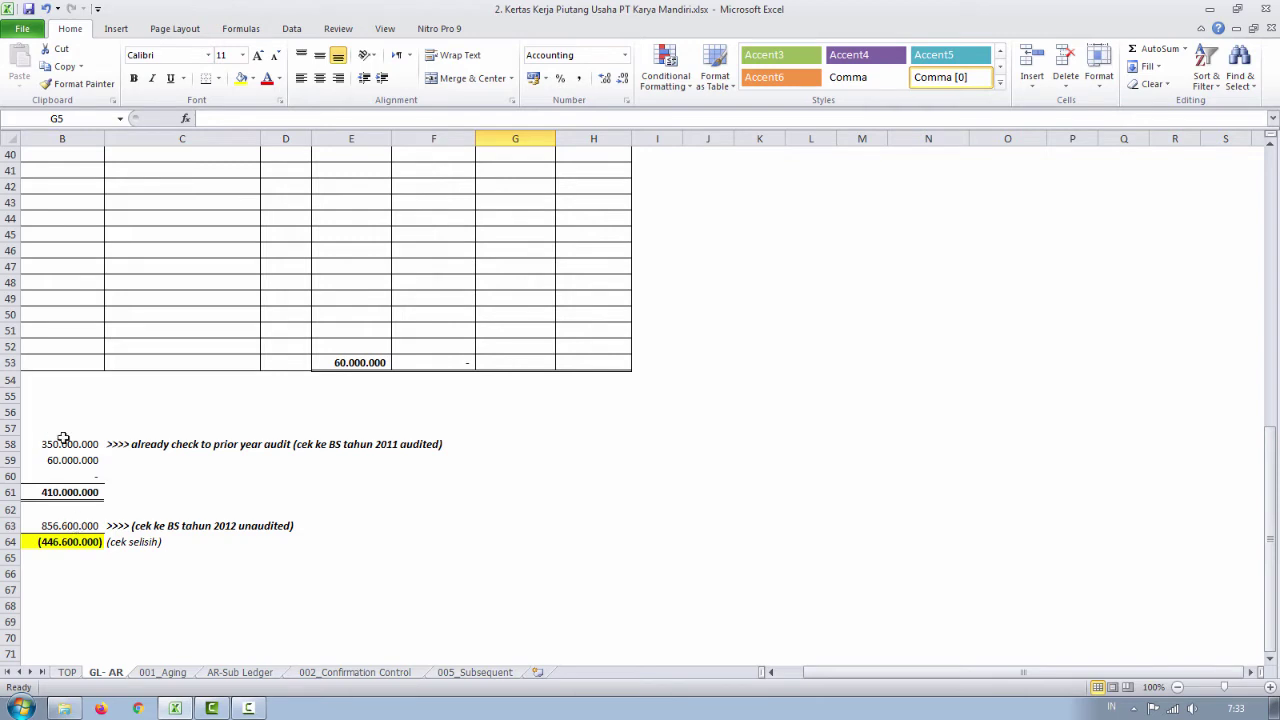
click(449, 249)
text(600)
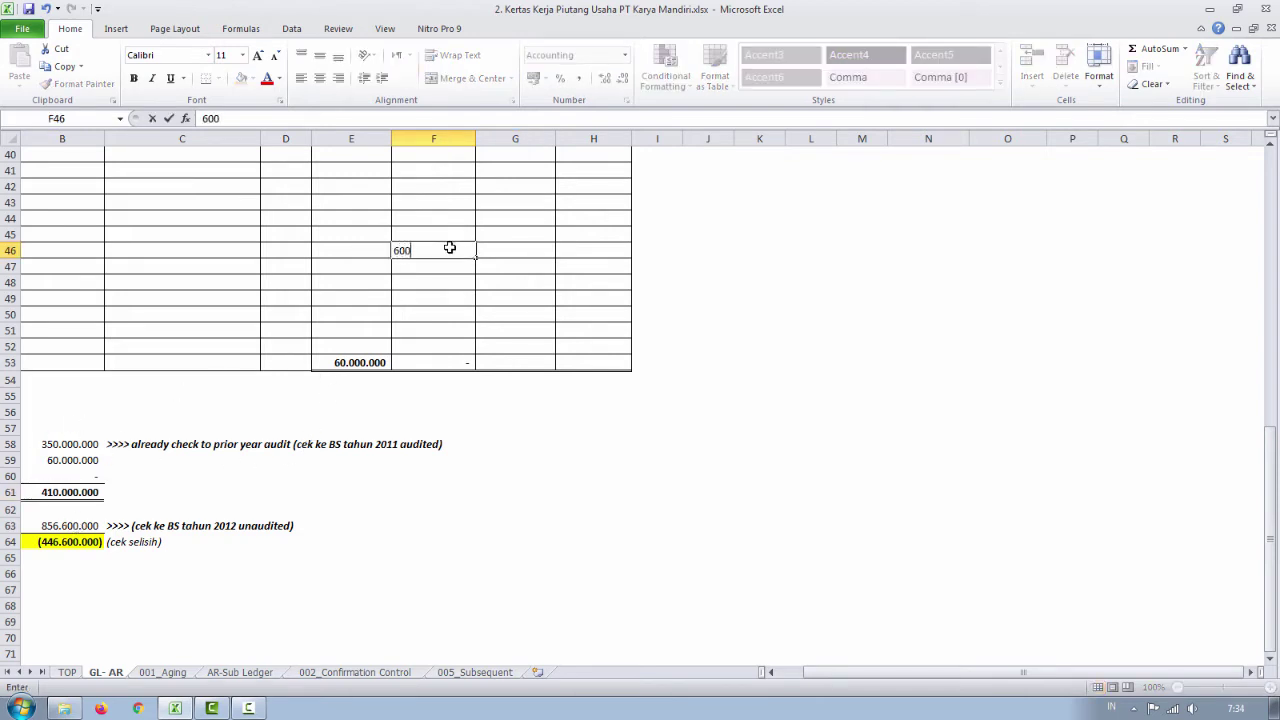
key(BackSpace)
key(BackSpace)
key(BackSpace)
text(7000000)
key(Return)
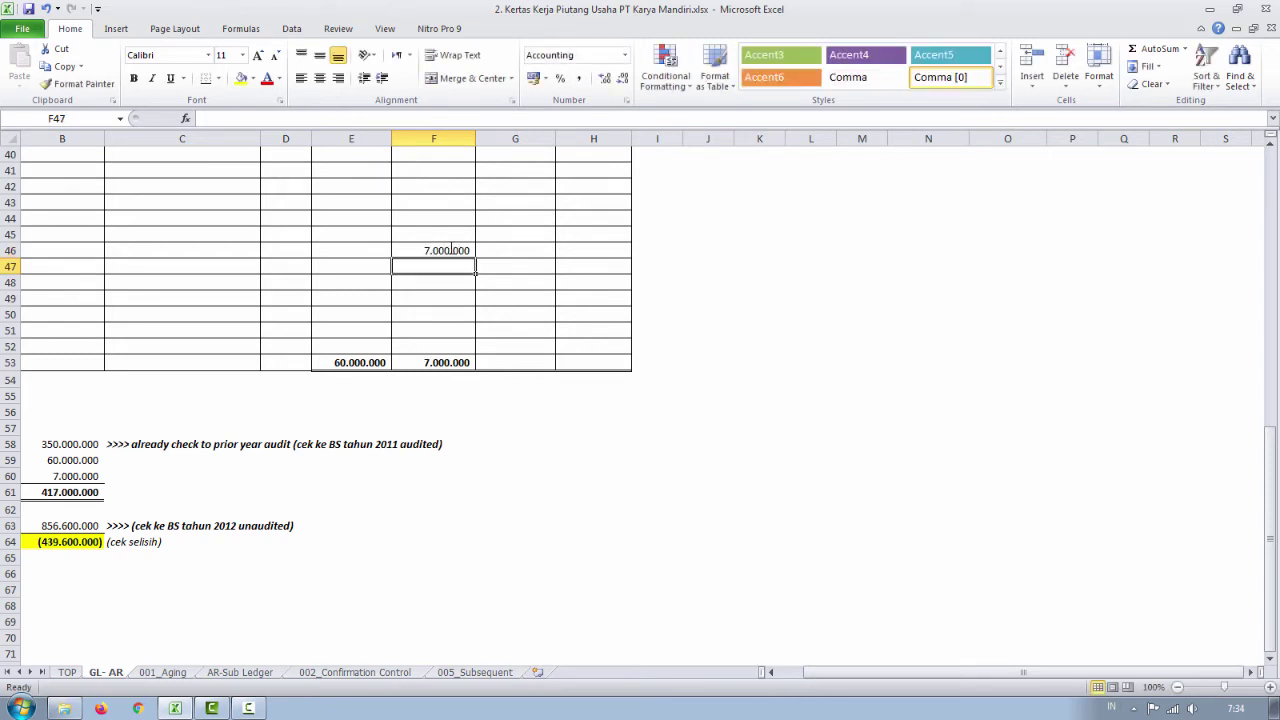
- Check the debit, credit and total cells B59 to B61, and label the total "perhitungan manual" in C61
click(89, 462)
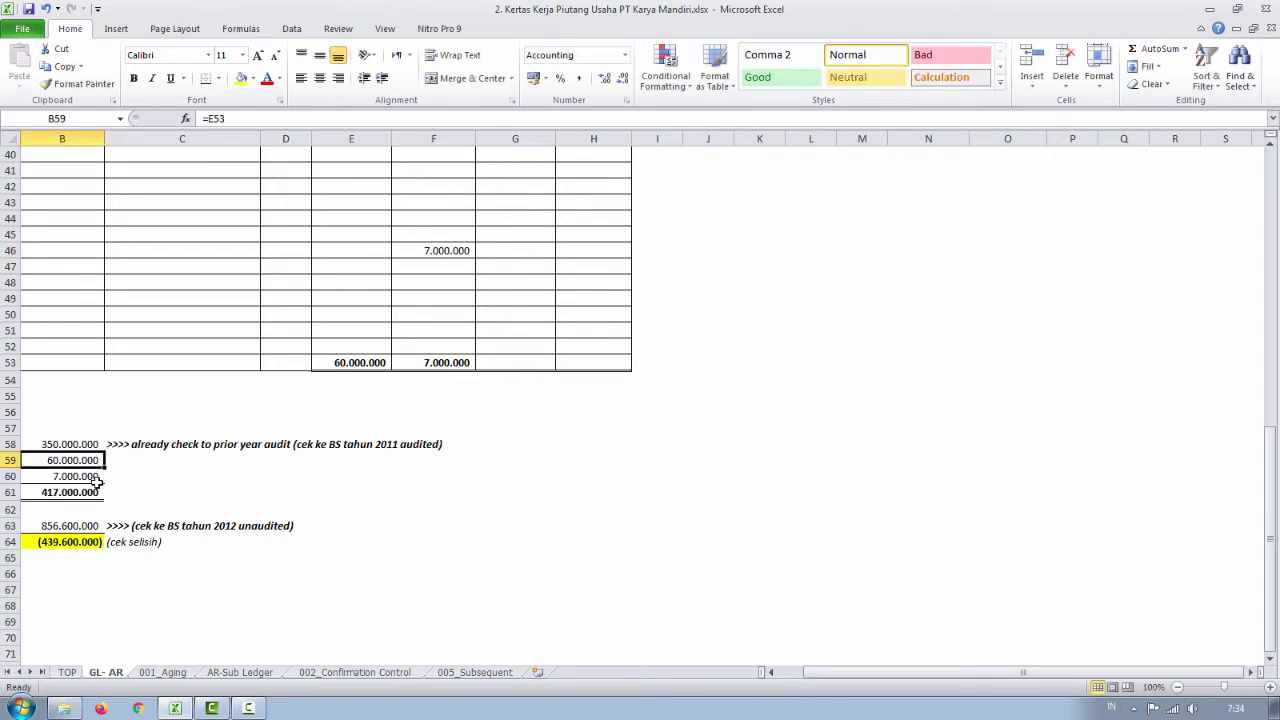
click(90, 478)
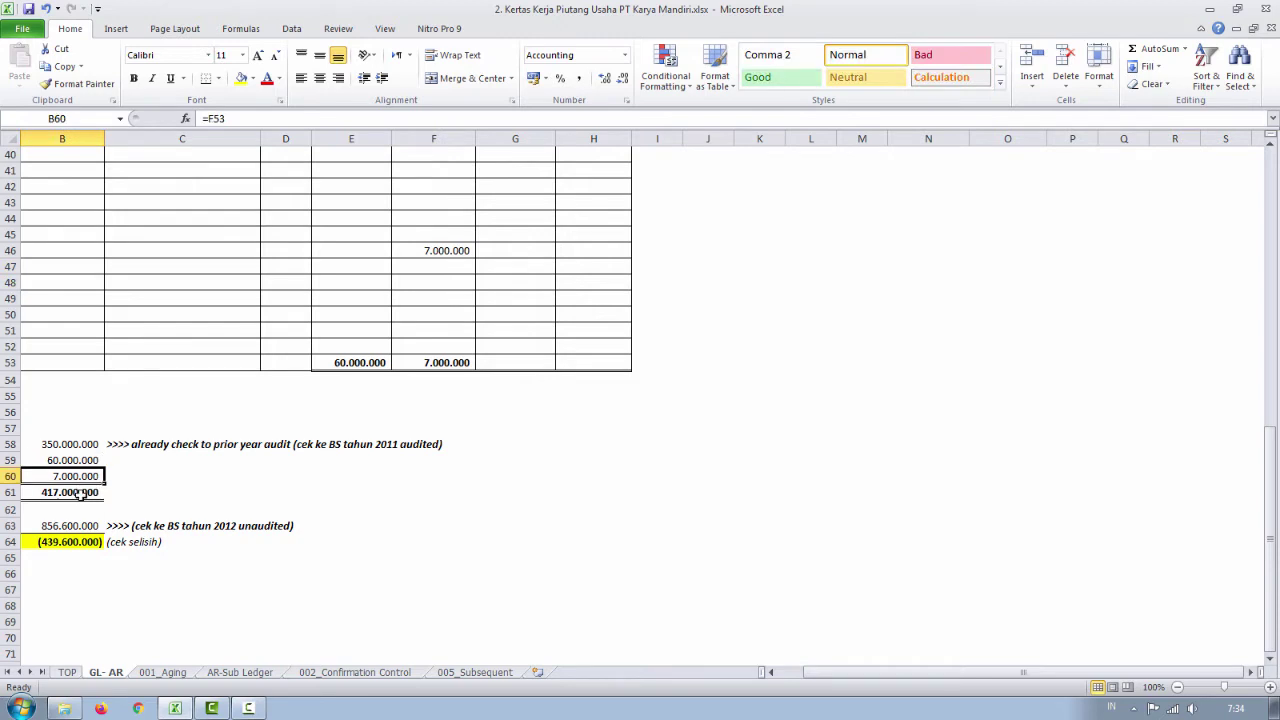
click(80, 492)
click(130, 494)
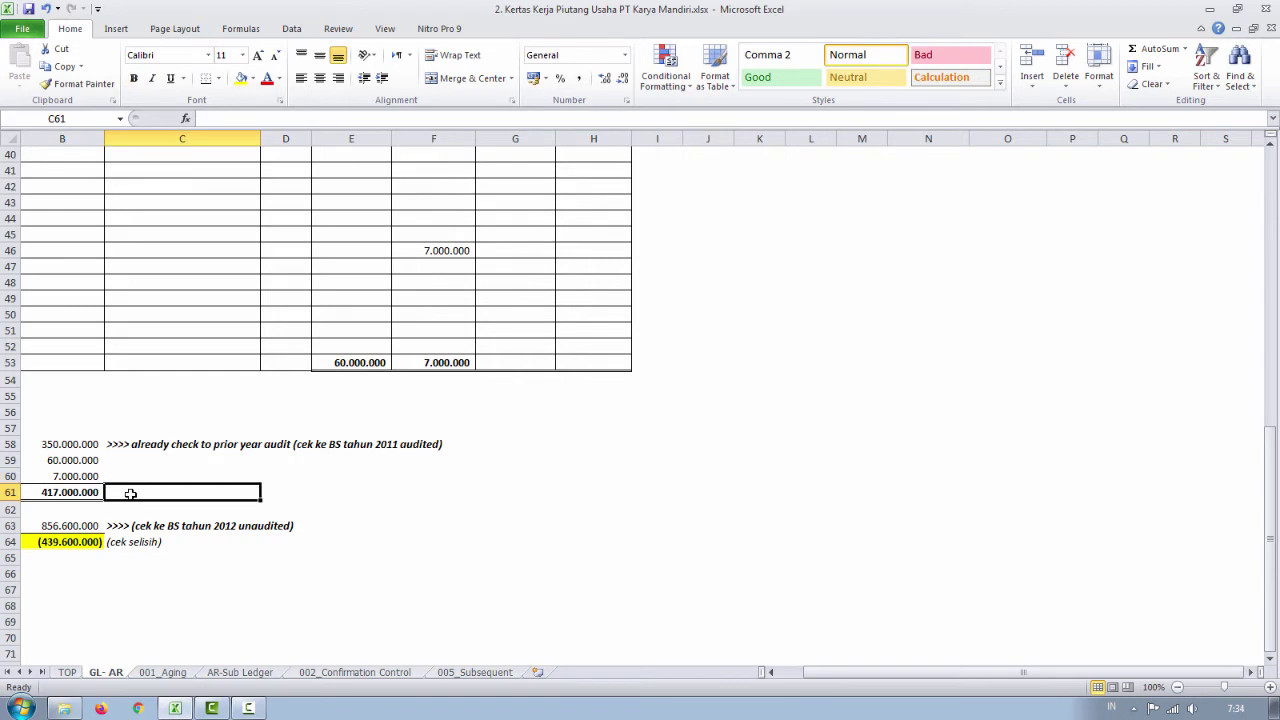
text(perhitun)
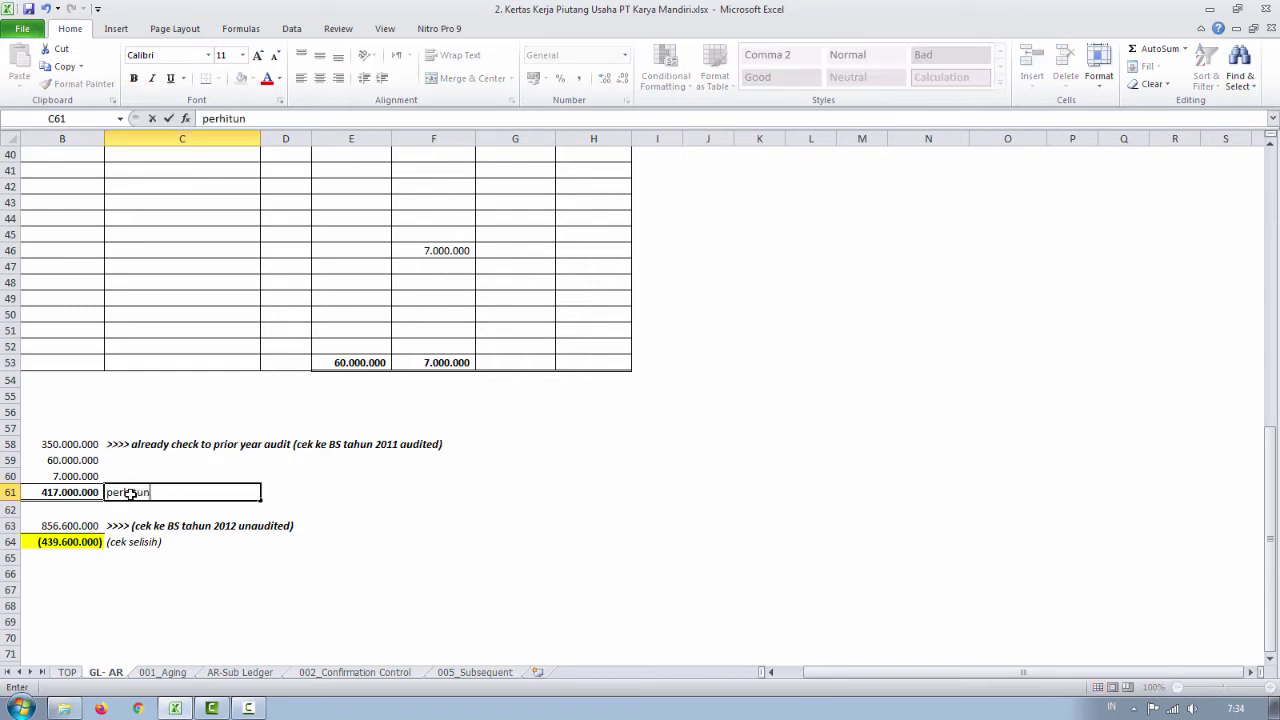
text(gan manual)
key(Return)
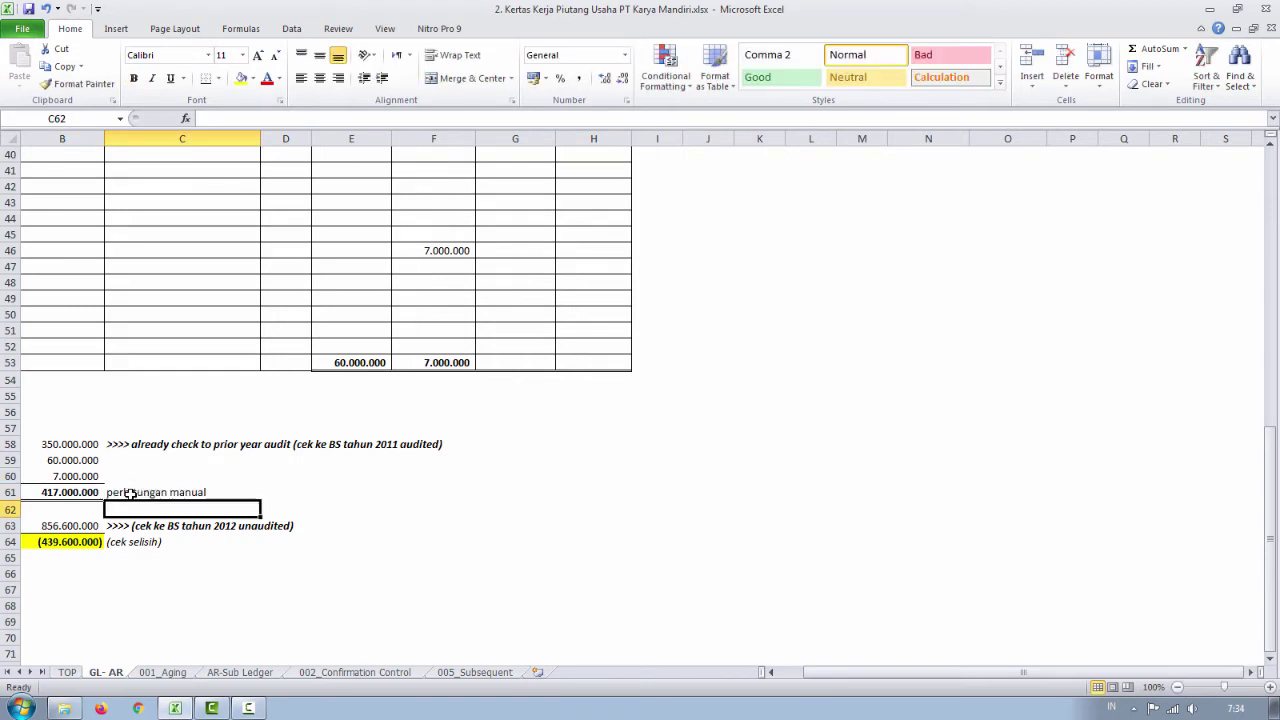
- Examine the 2012 unaudited balance in B63 and the difference in B64 against the manual calculation
key(Left)
key(Down)
key(Down)
key(Up)
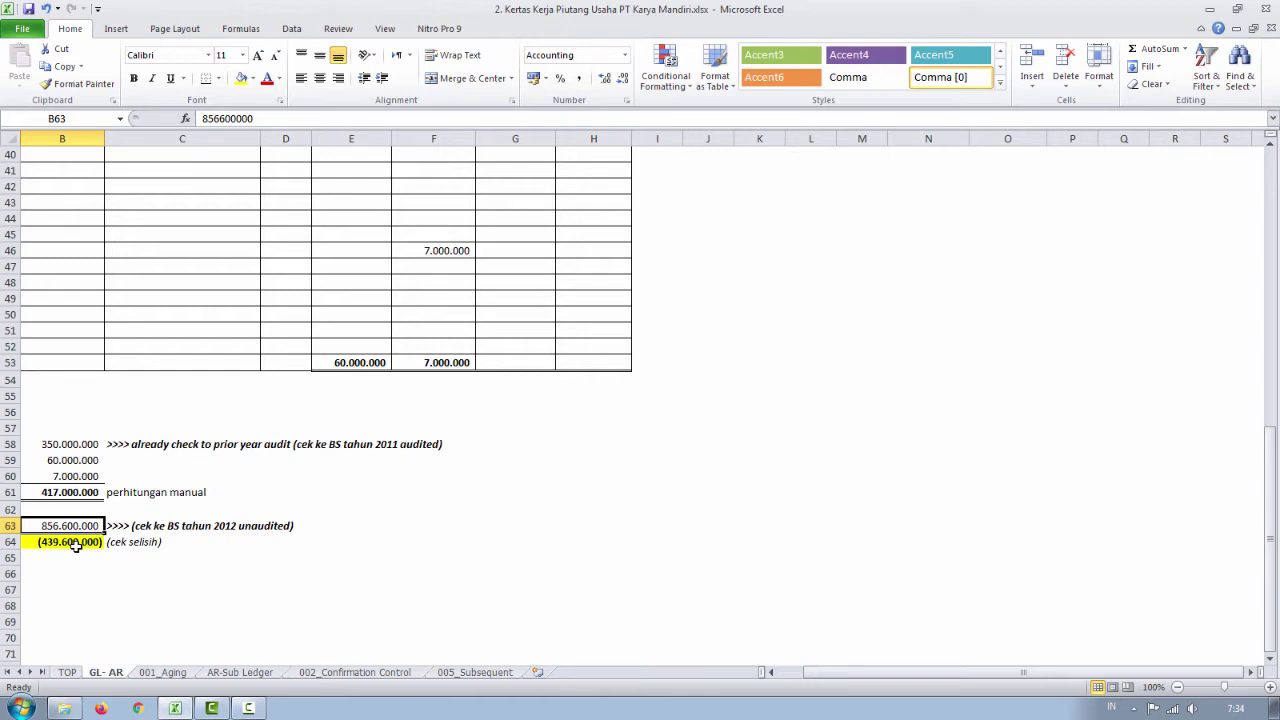
- Clear the sample entries in F46, G3:G4 and E4 of the GL- AR ledger and recheck the balance section beneath it
scroll(386, 366, up, 4)
click(457, 443)
key(Delete)
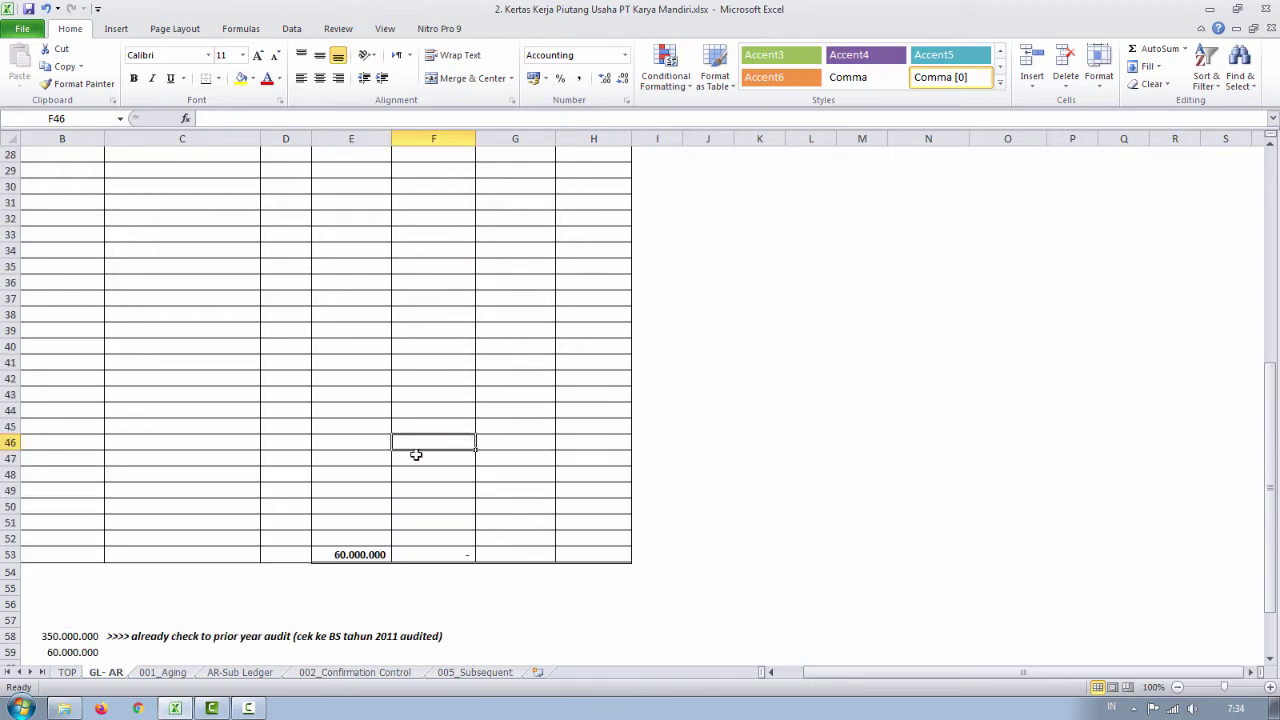
scroll(416, 454, up, 9)
drag(520, 187, 519, 202)
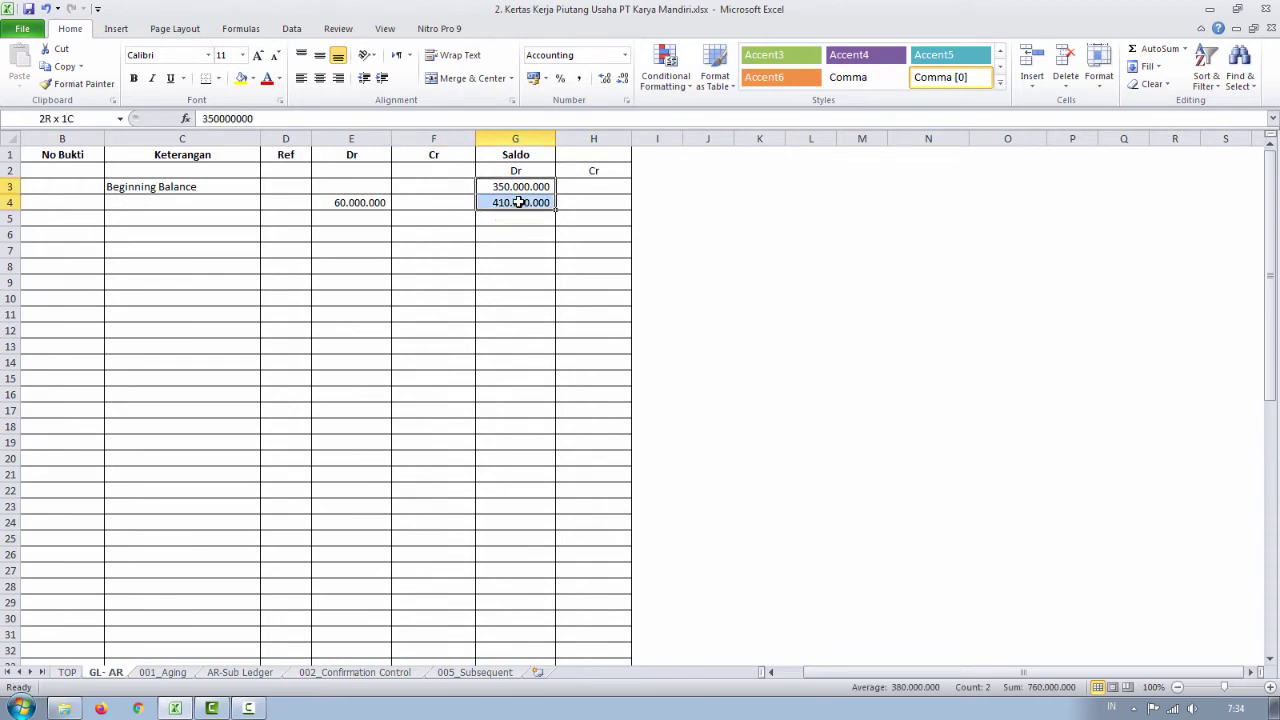
key(Delete)
click(330, 203)
key(Delete)
scroll(306, 357, down, 12)
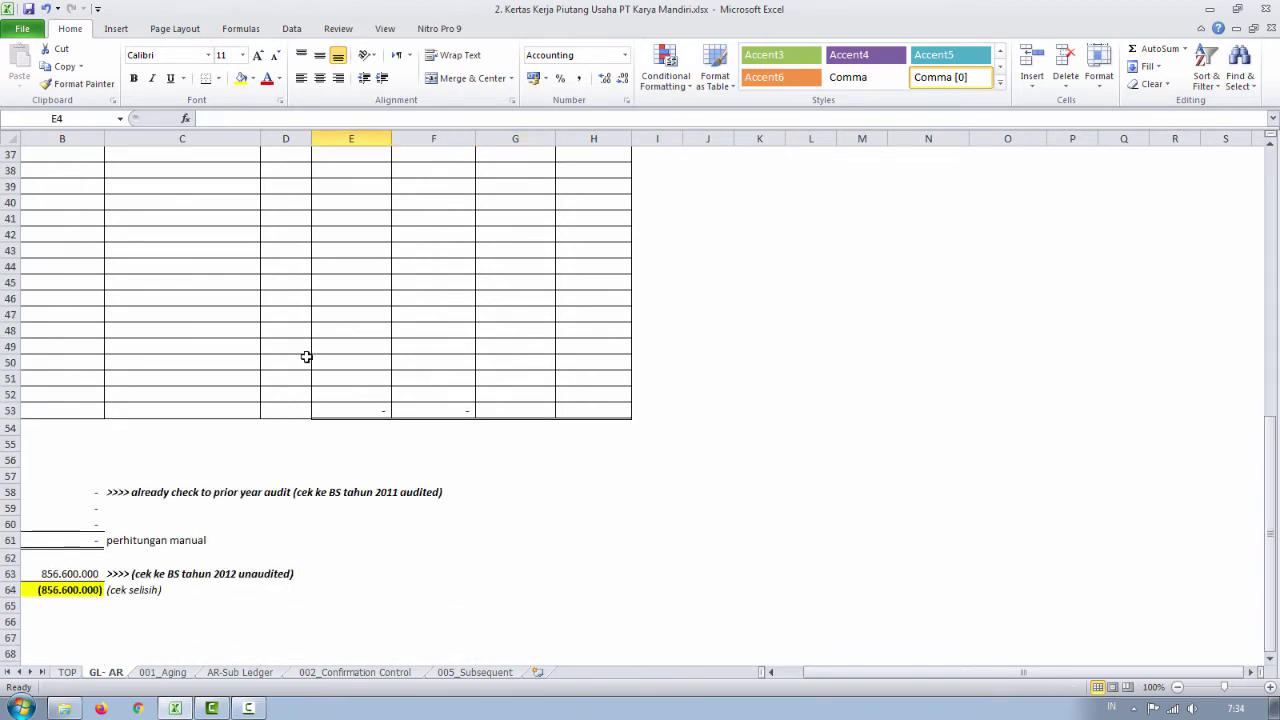
scroll(306, 357, down, 4)
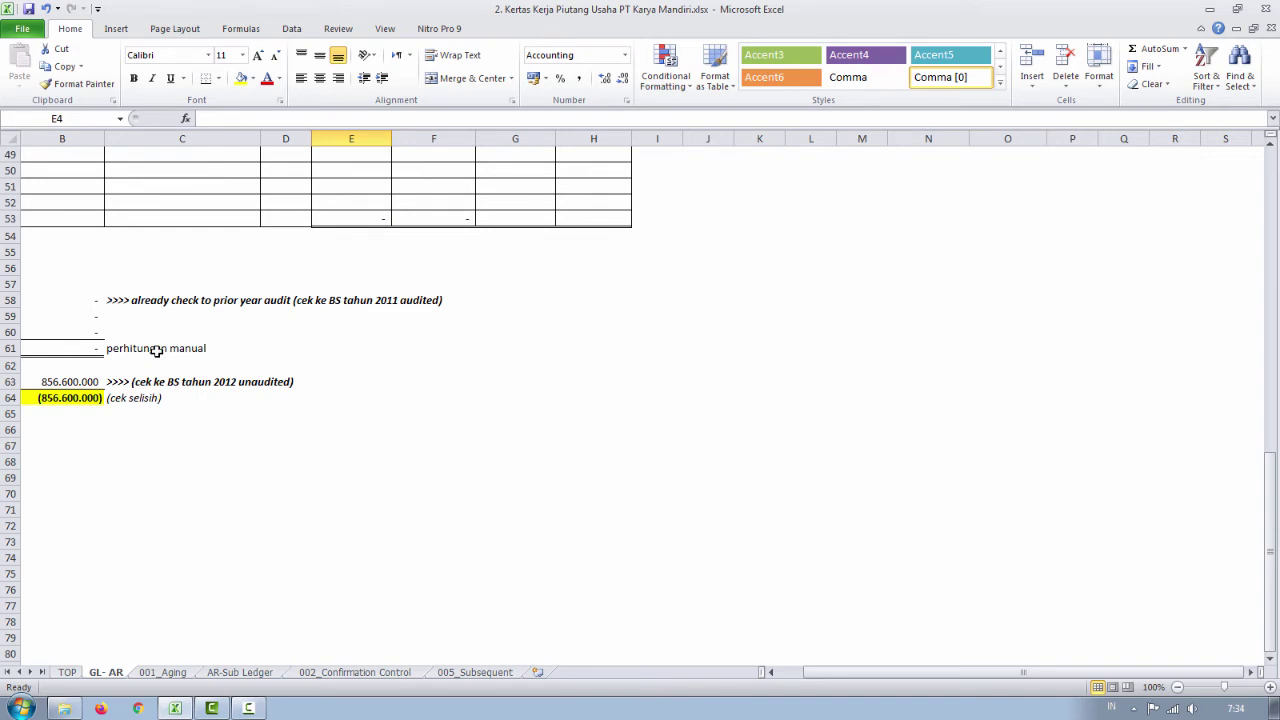
scroll(195, 470, up, 16)
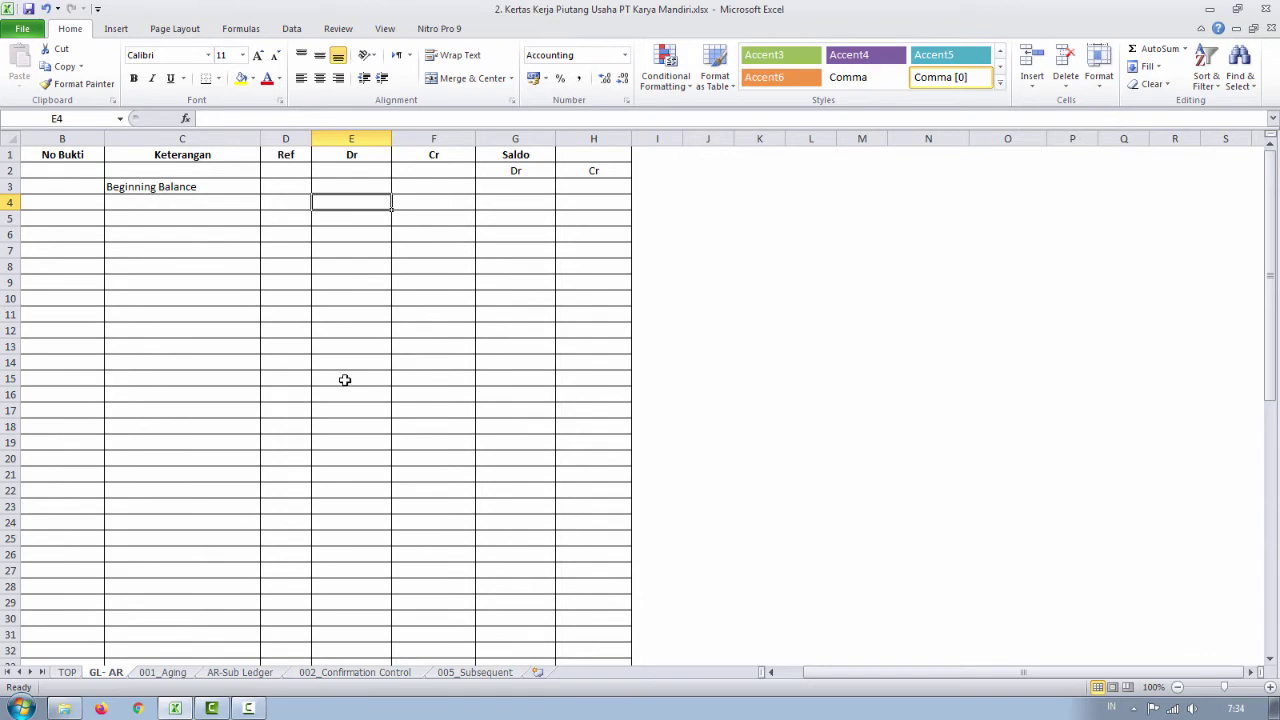
scroll(348, 365, down, 5)
scroll(347, 360, down, 10)
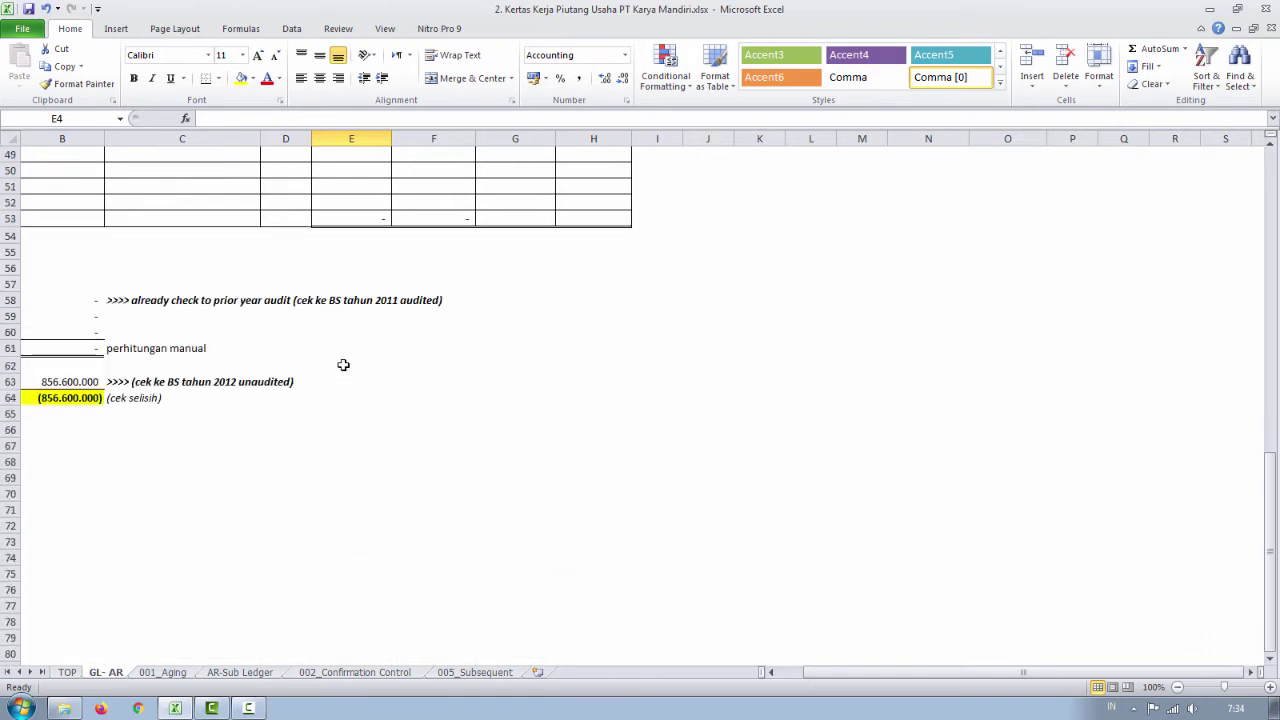
- Open the 001_Aging sheet and examine the customer list and its aging columns from Current to >90
click(165, 674)
scroll(323, 531, up, 5)
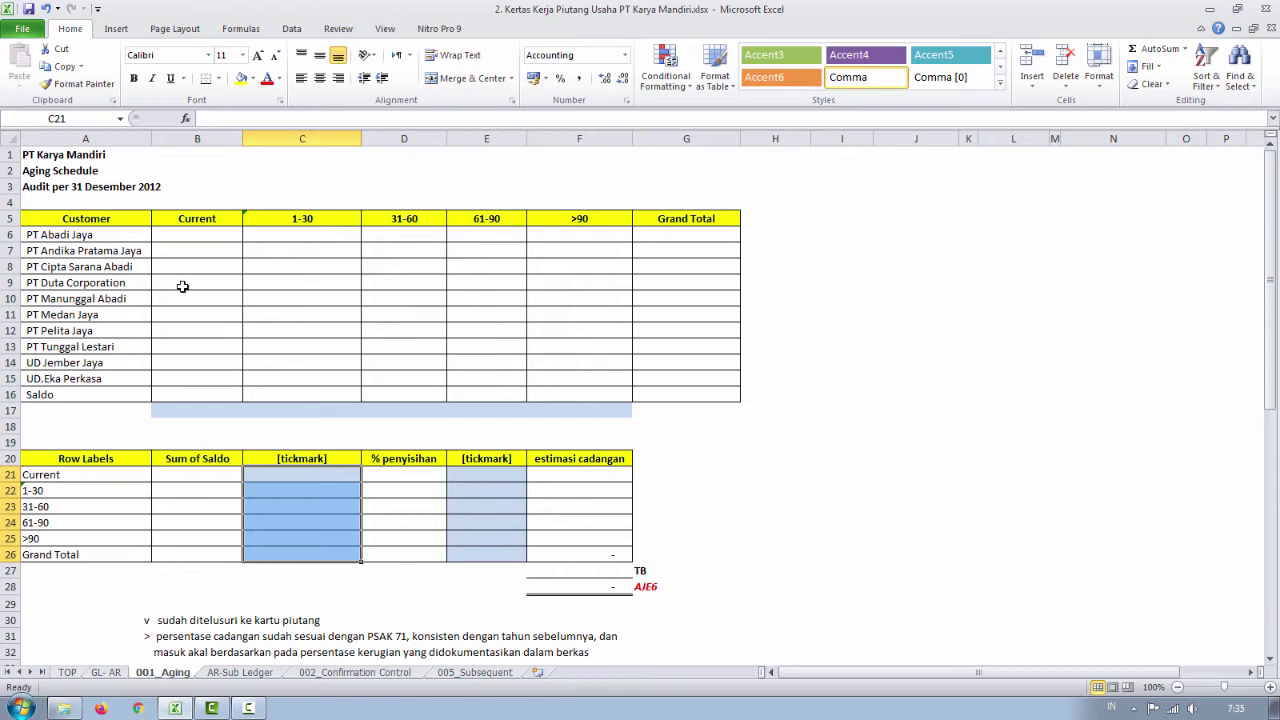
click(98, 236)
click(192, 231)
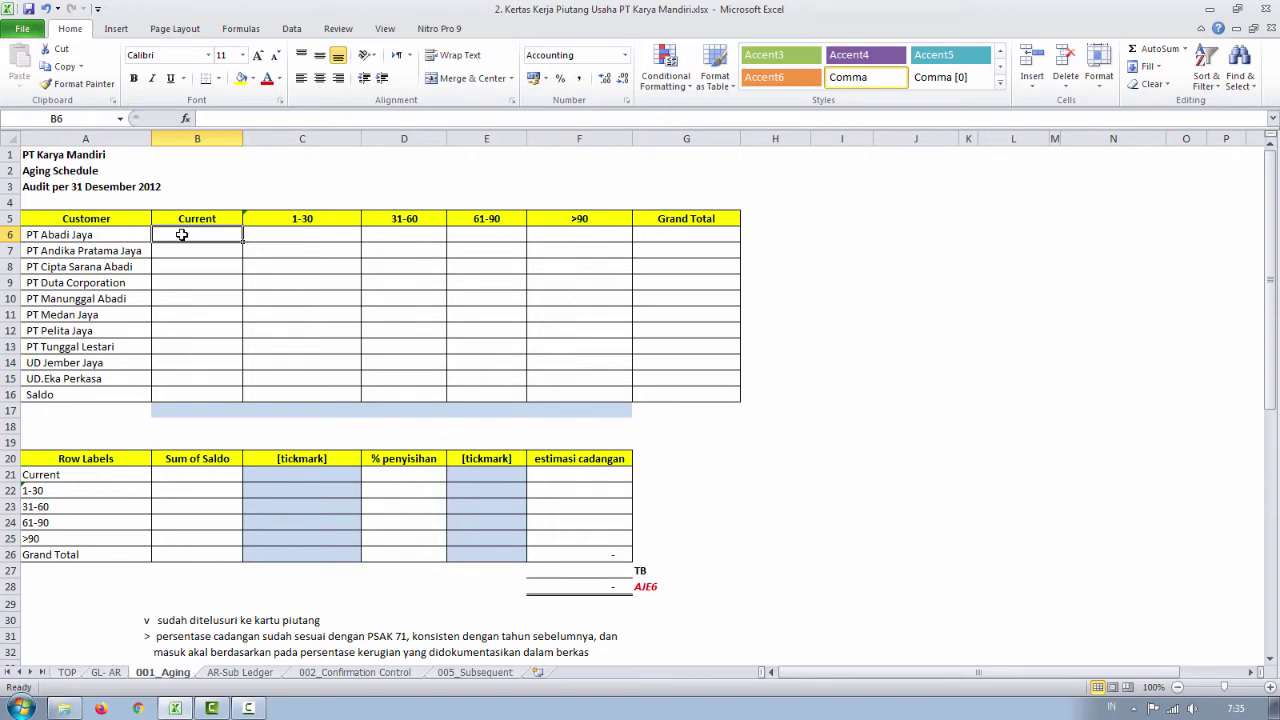
drag(210, 232, 211, 389)
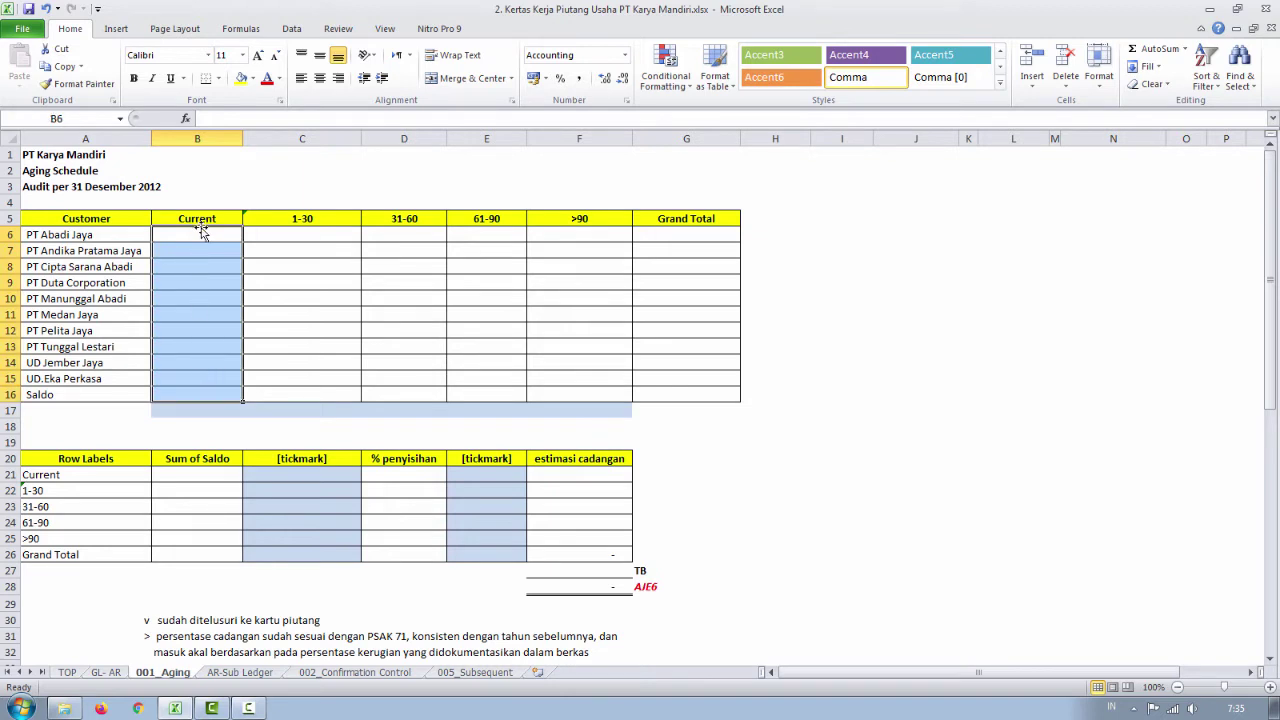
click(329, 216)
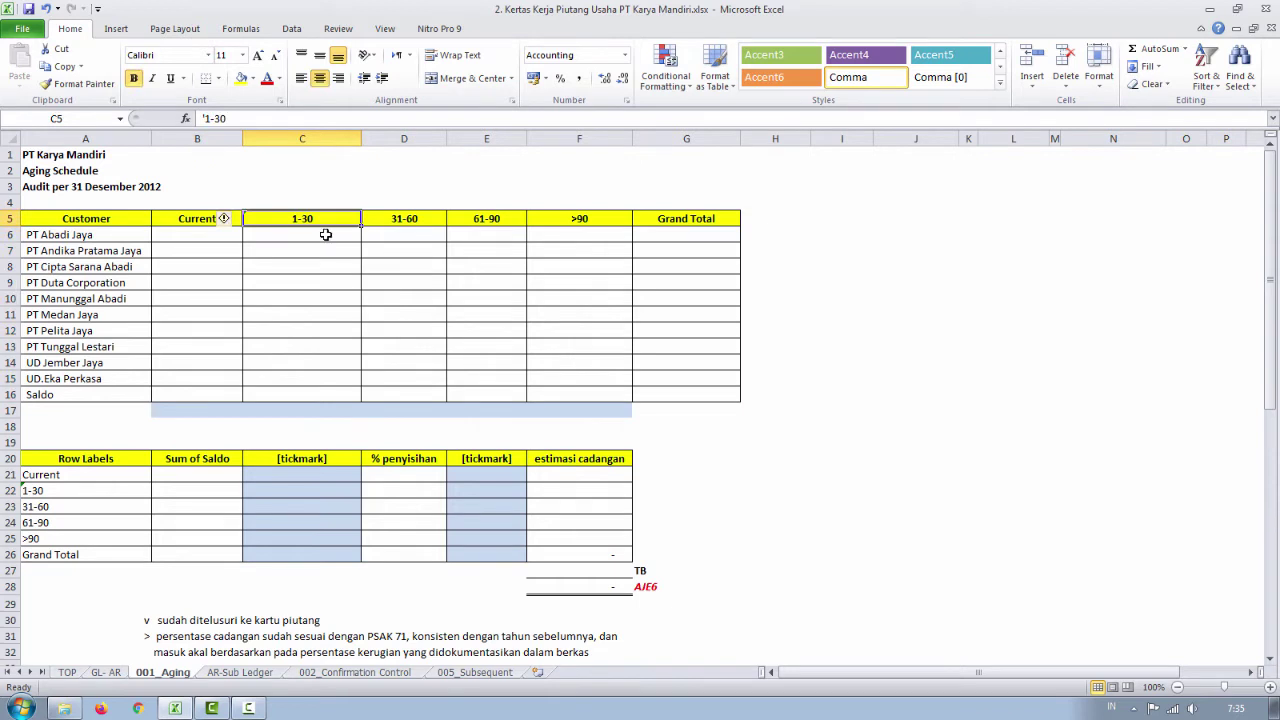
click(325, 234)
click(405, 218)
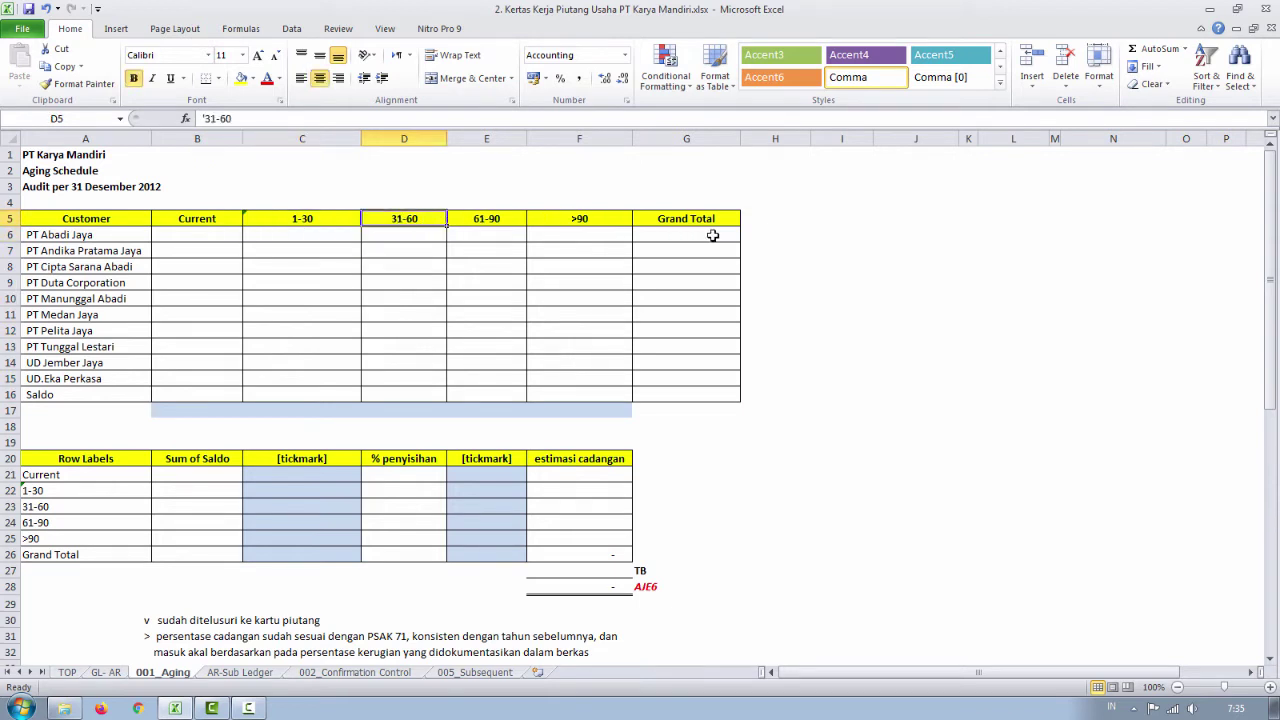
click(603, 220)
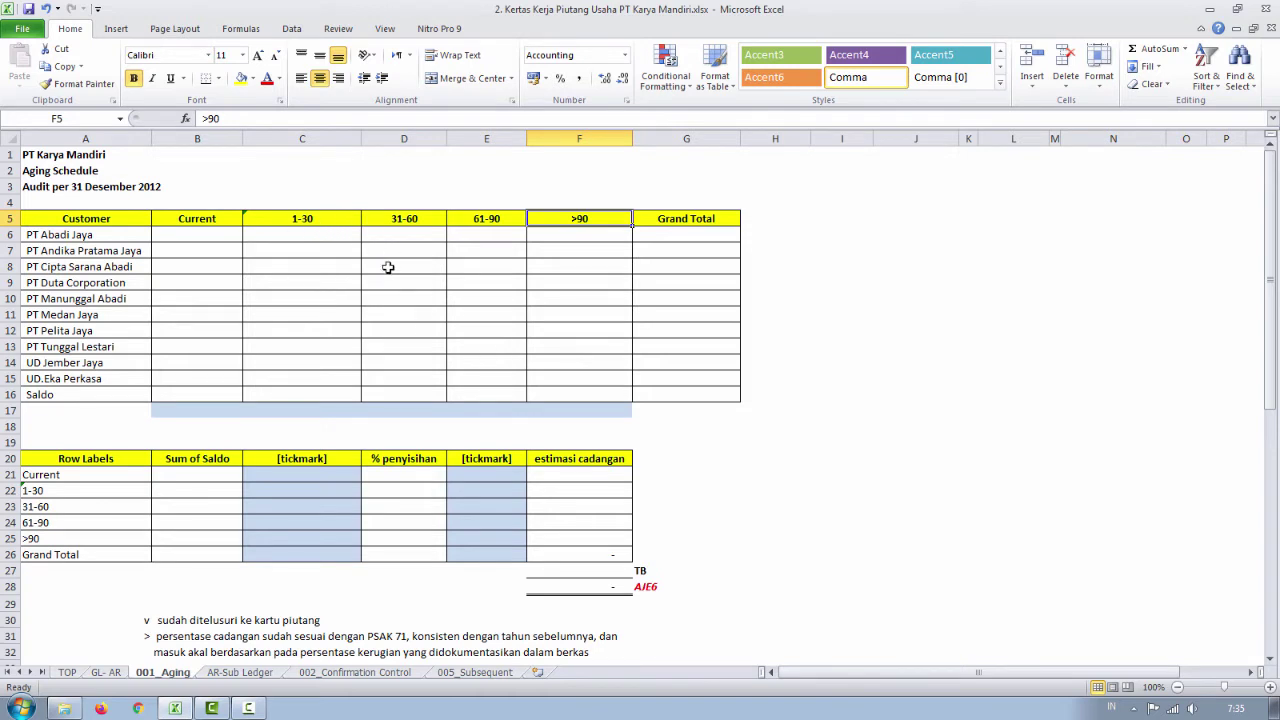
click(287, 254)
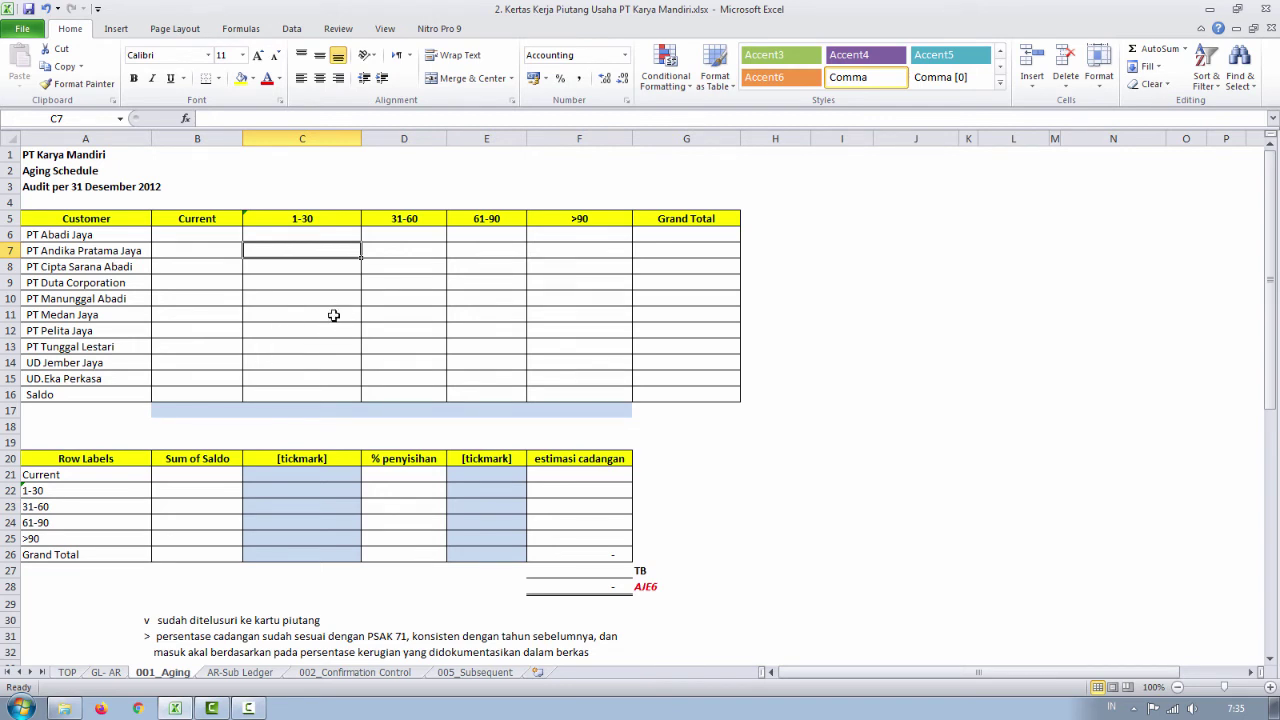
- Review the aging categories in the lower table and their Sum of Saldo cells
scroll(302, 388, down, 2)
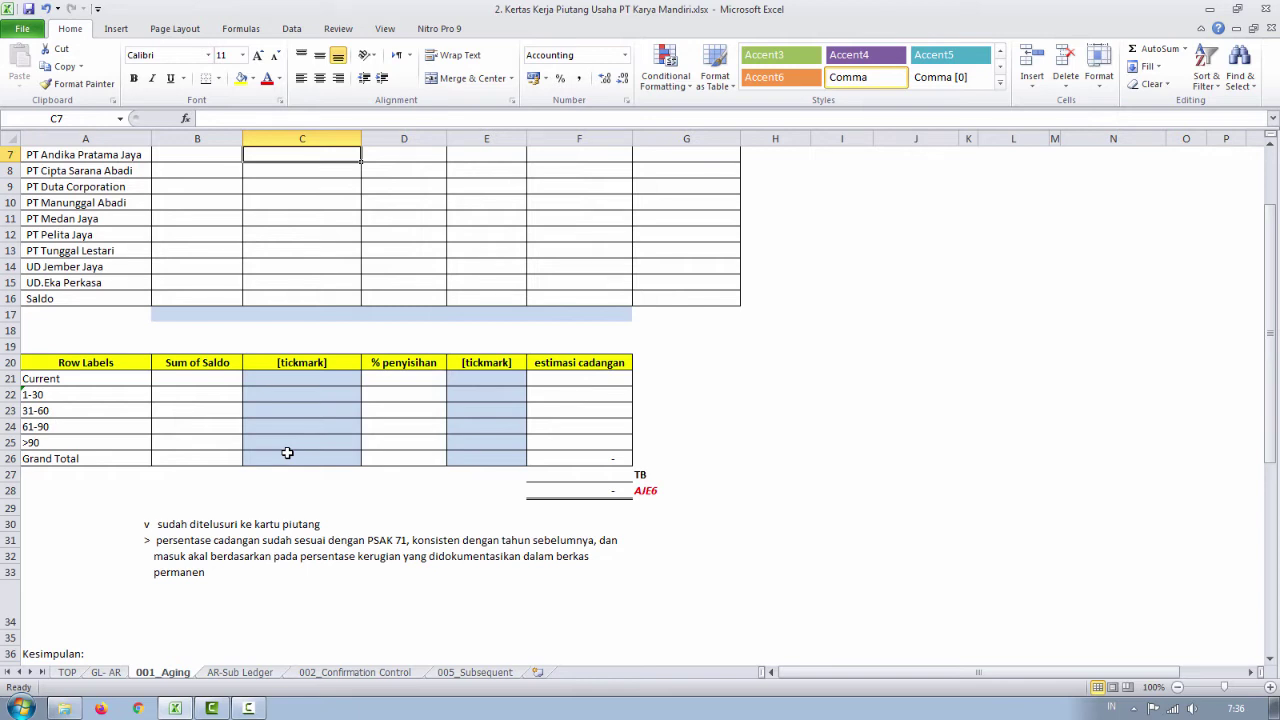
click(68, 378)
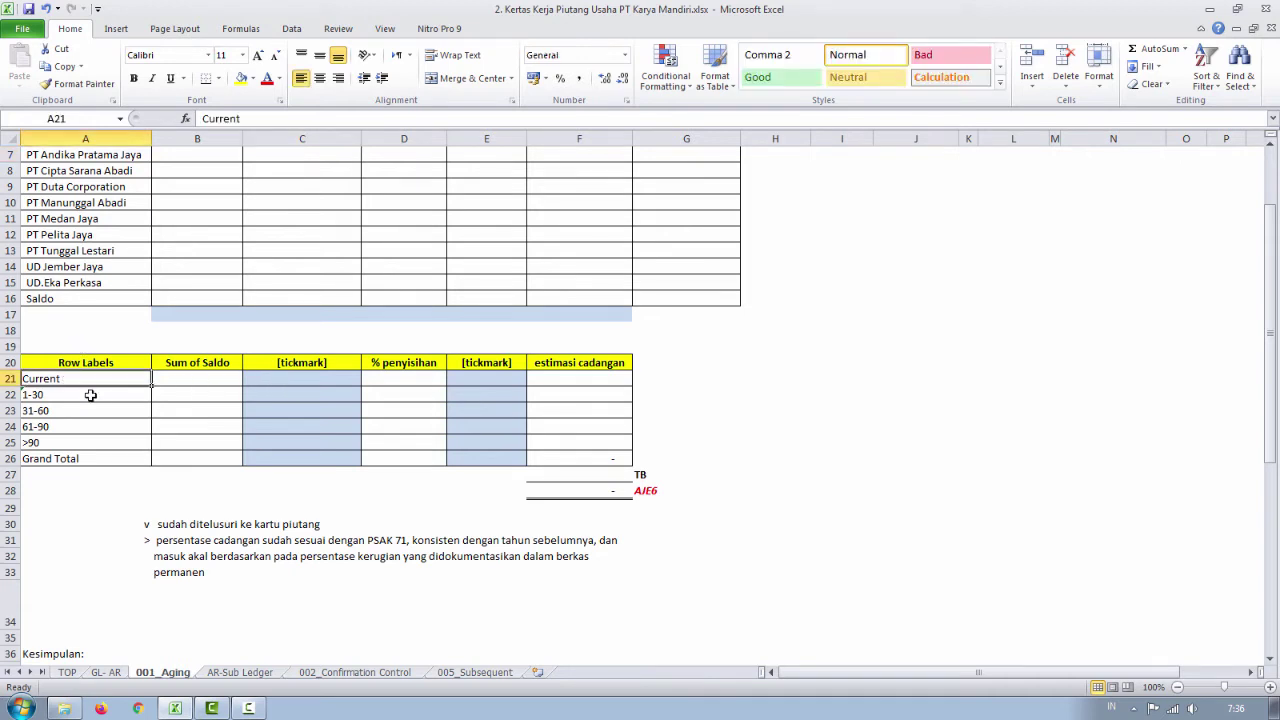
click(90, 396)
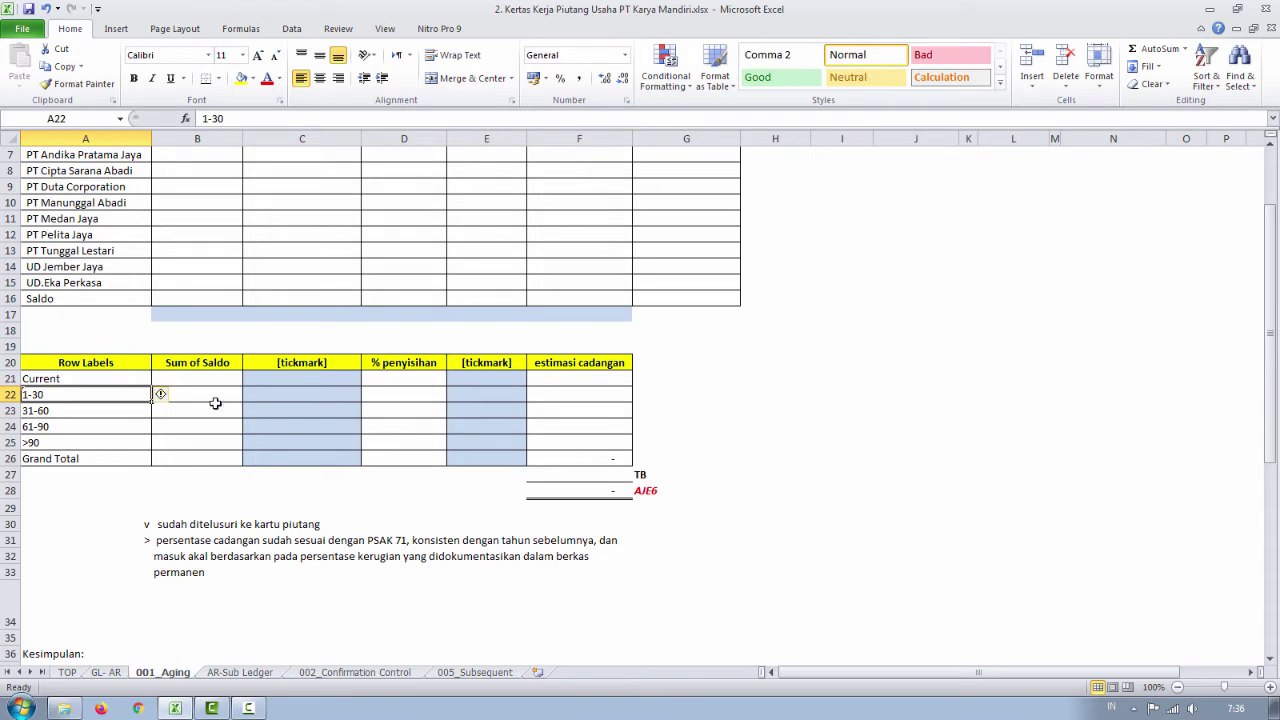
click(190, 405)
click(108, 426)
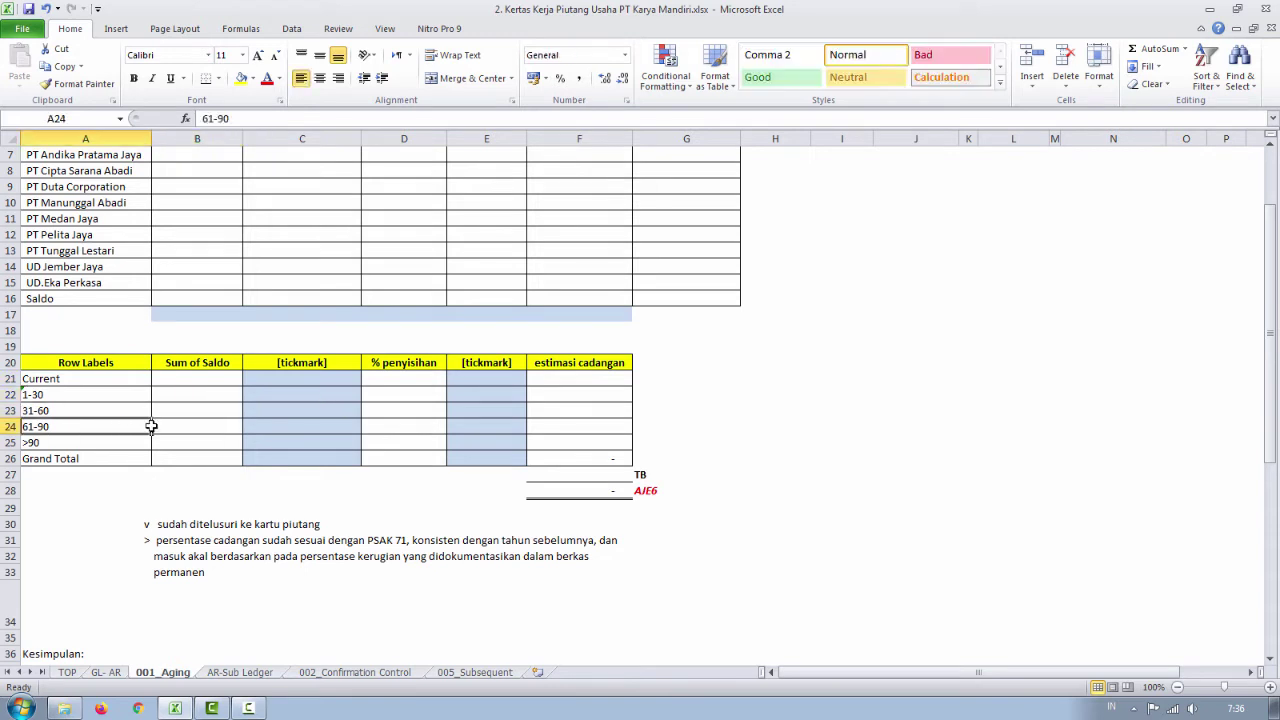
click(197, 425)
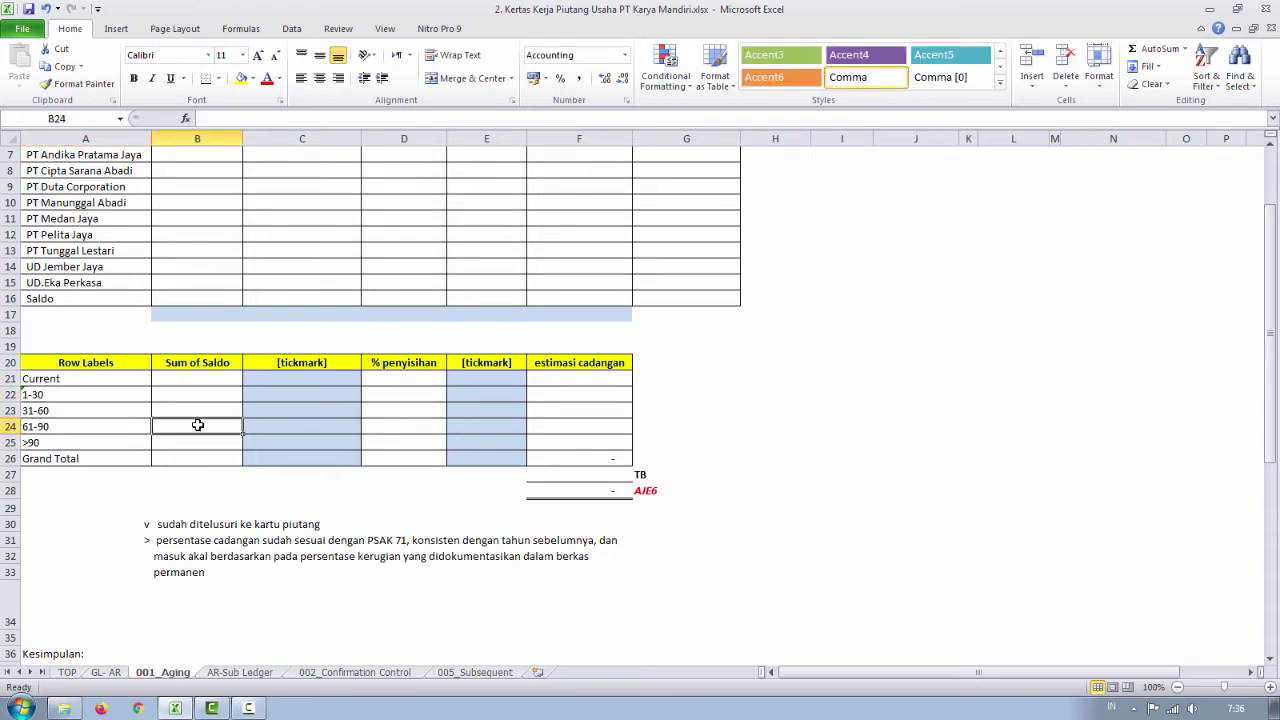
- Enter sample provision rates of 1%, 2% and 3% in D21:D23 and clear them again
click(410, 380)
text(1)
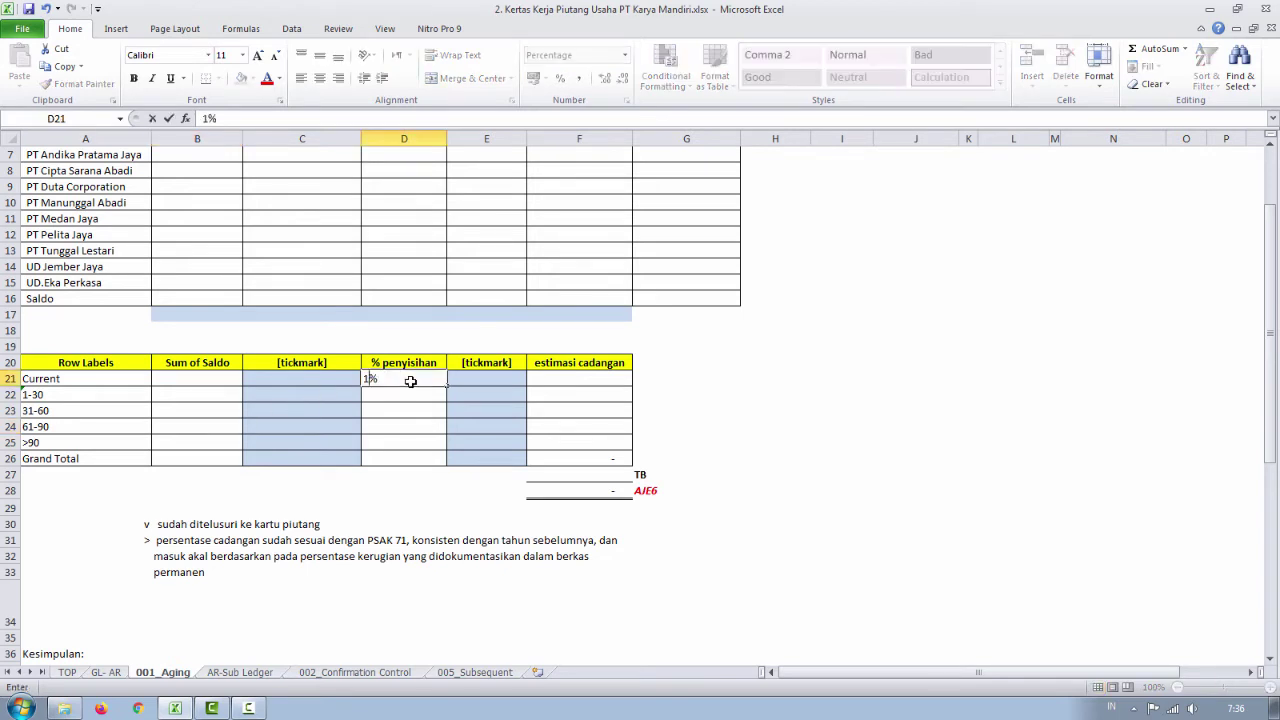
key(Return)
text(2)
key(Return)
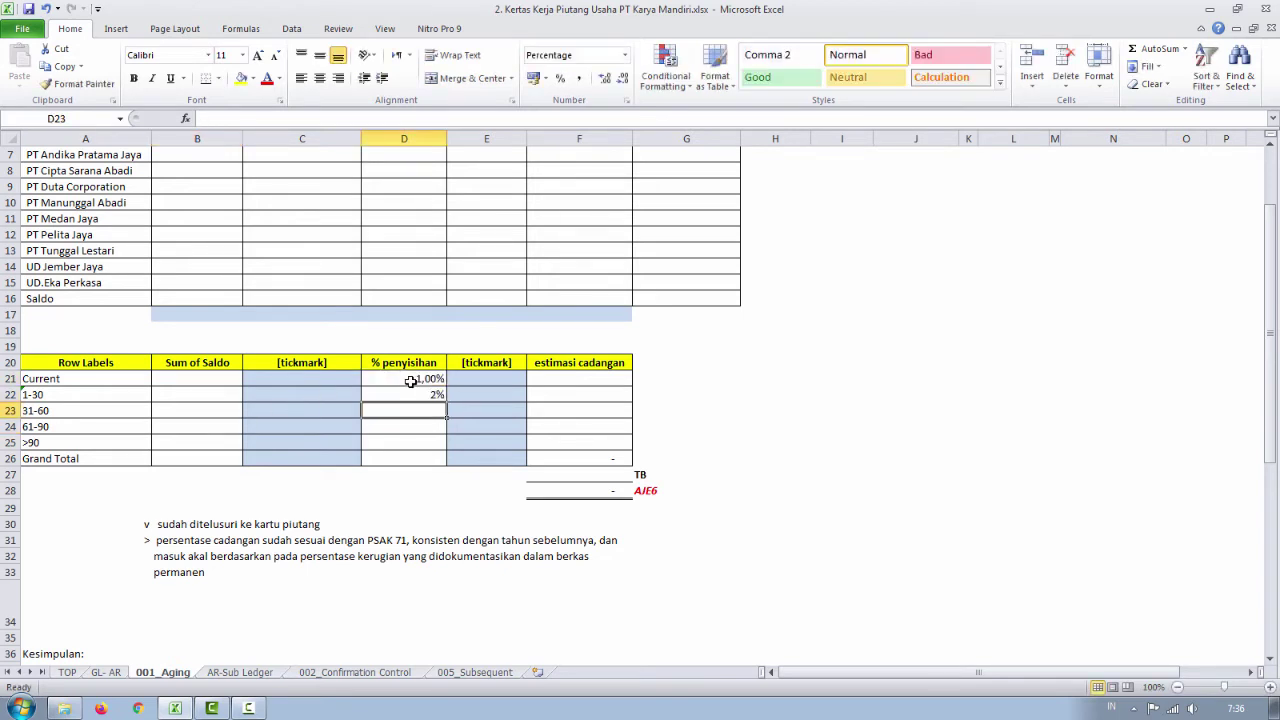
text(3)
key(Return)
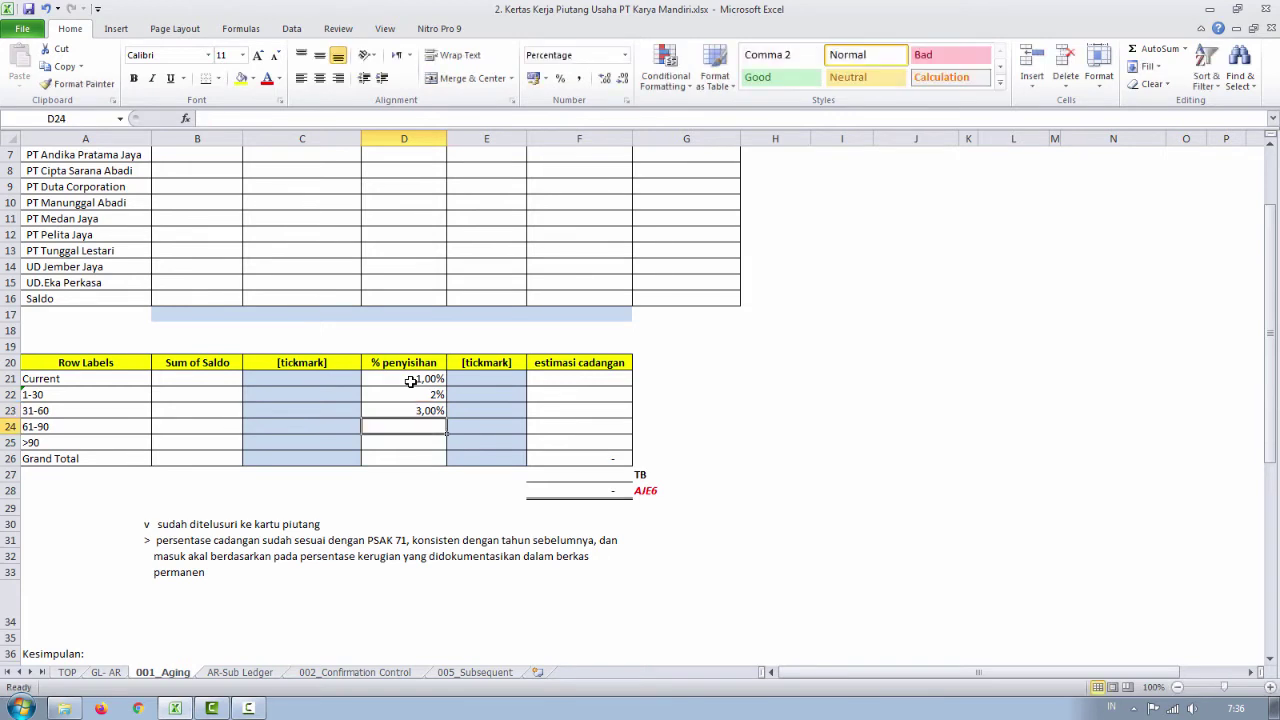
drag(410, 381, 411, 403)
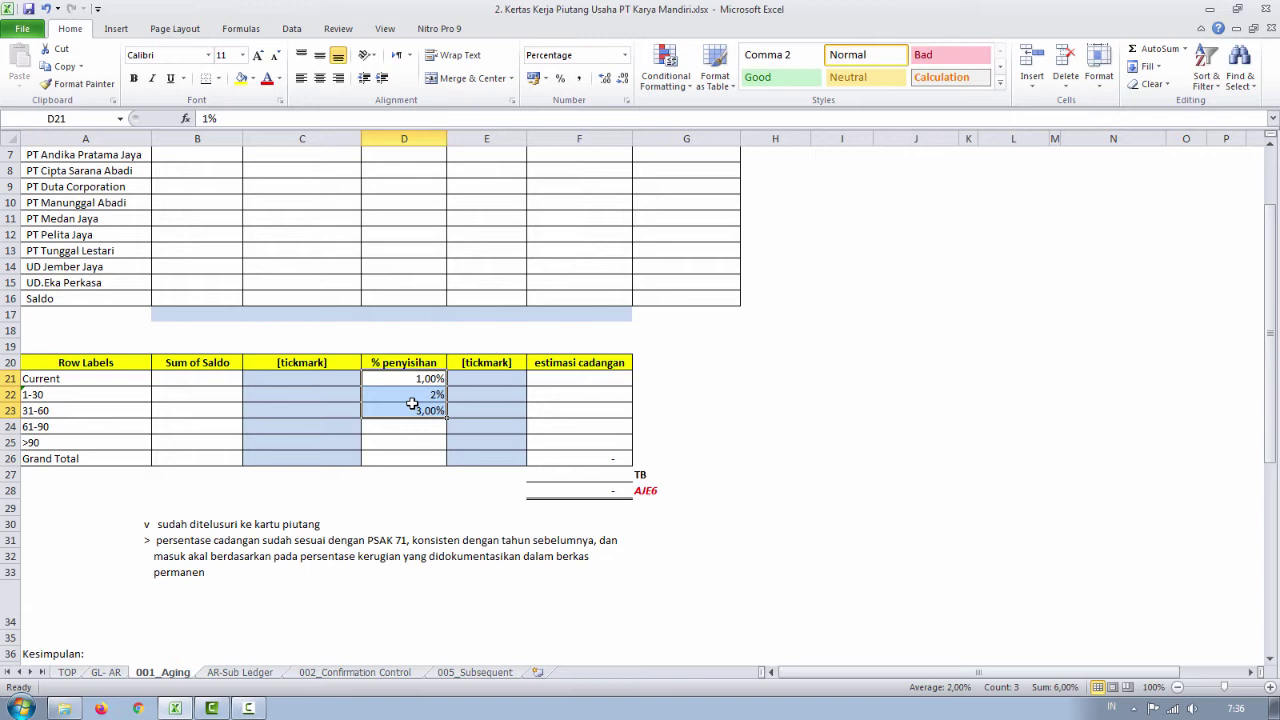
key(Delete)
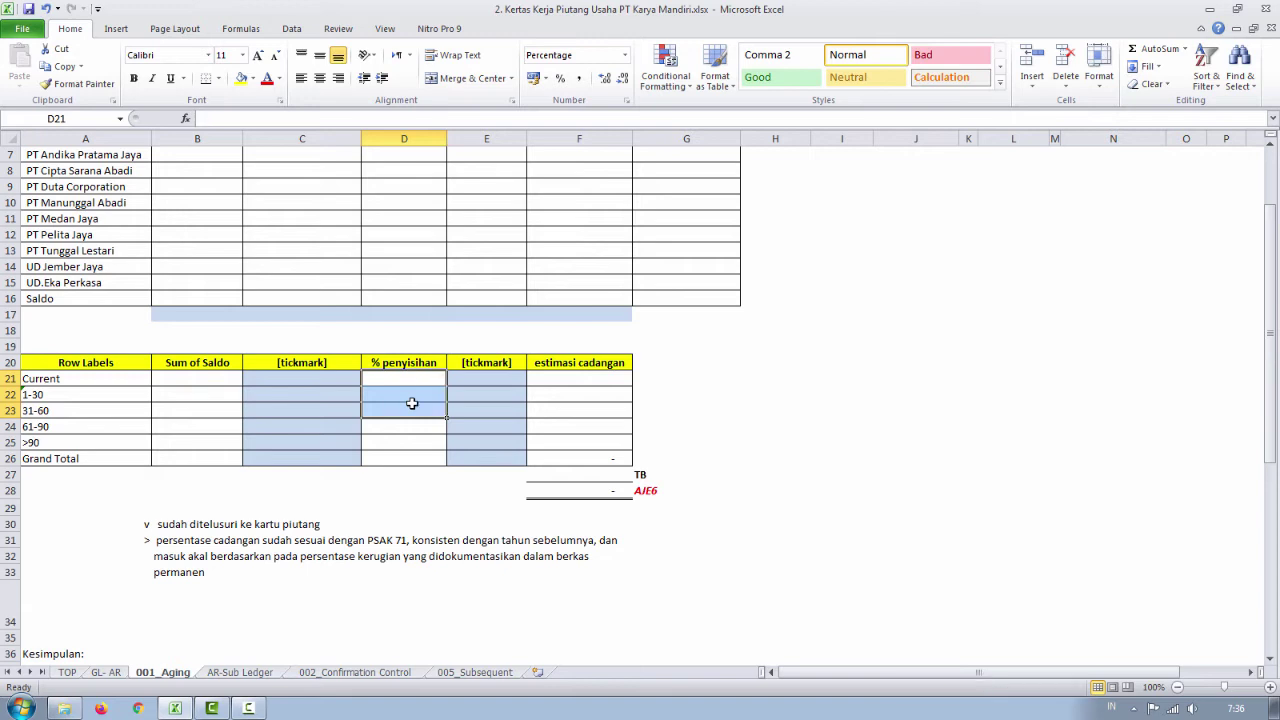
- Examine the estimasi cadangan cell F21, the aging categories in A21:A25 and the >90 provision cell D25
click(582, 376)
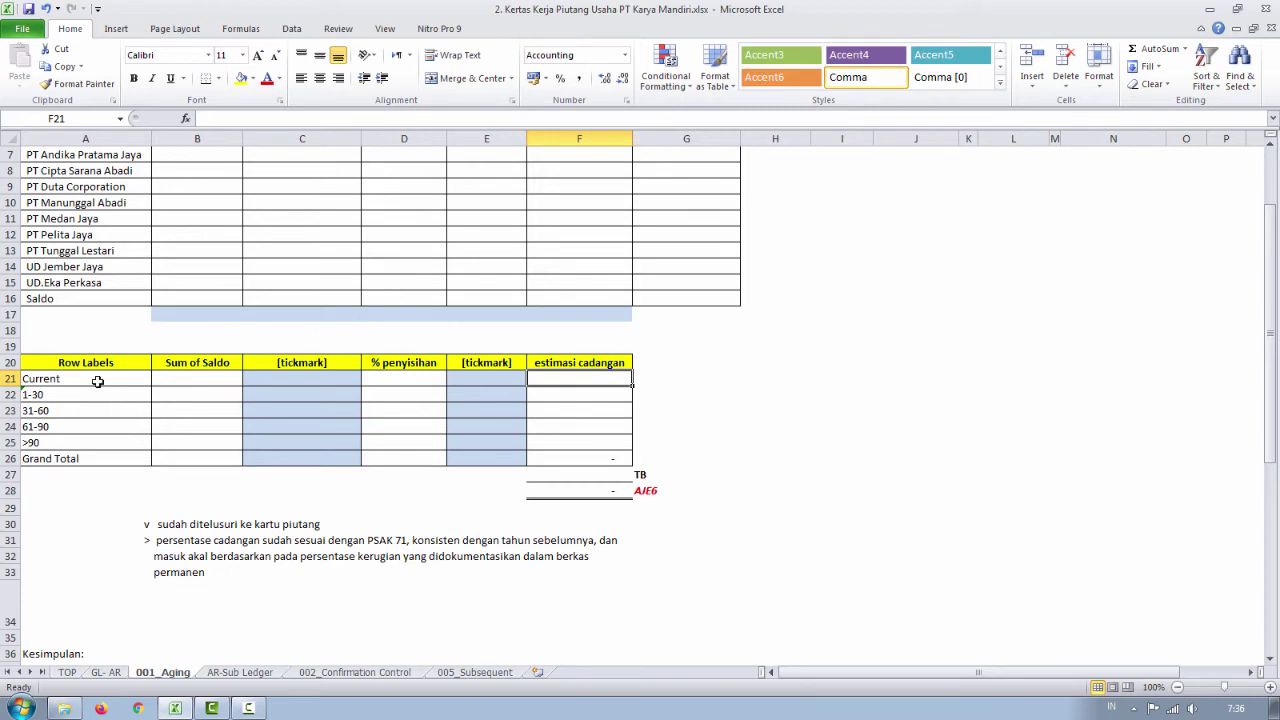
drag(97, 381, 93, 444)
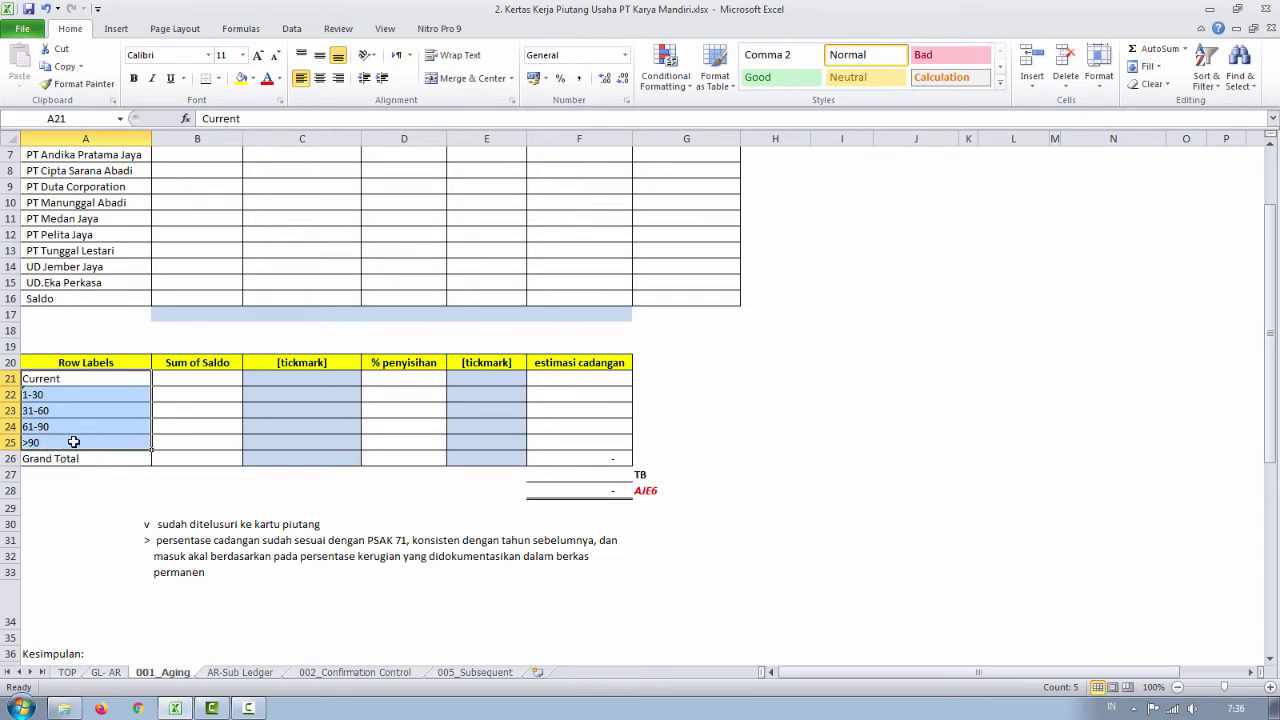
click(73, 442)
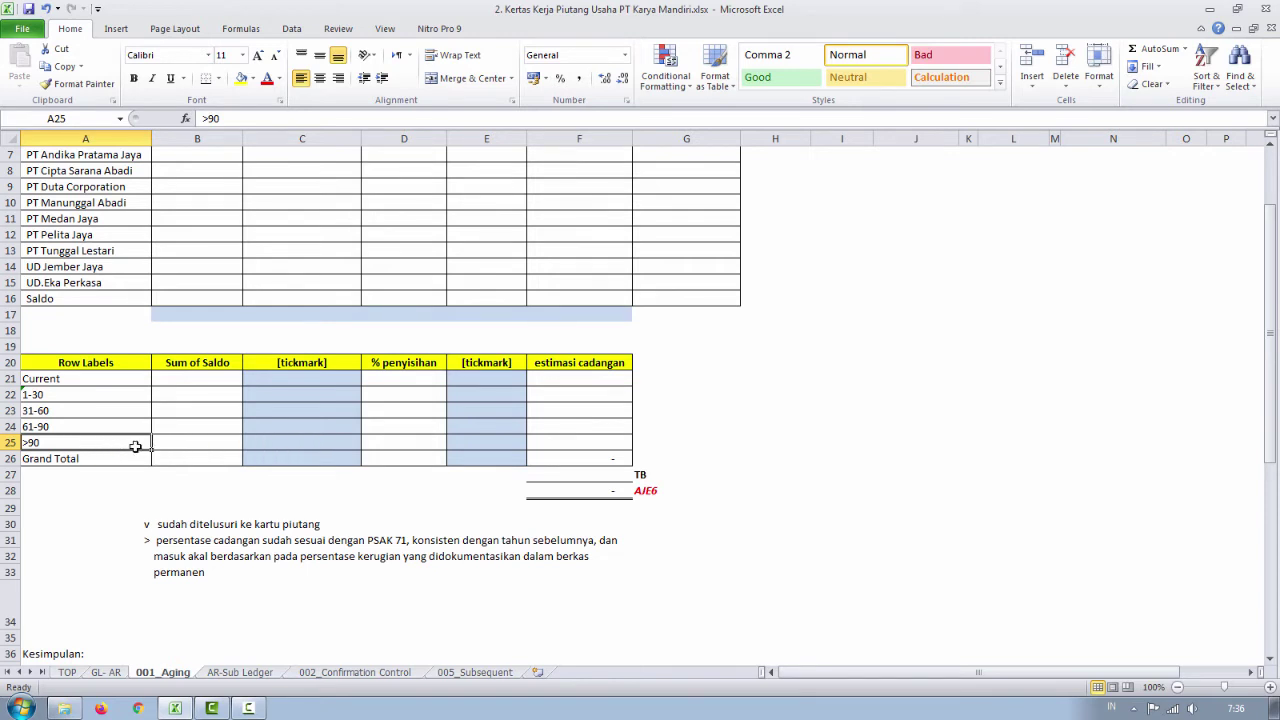
click(419, 442)
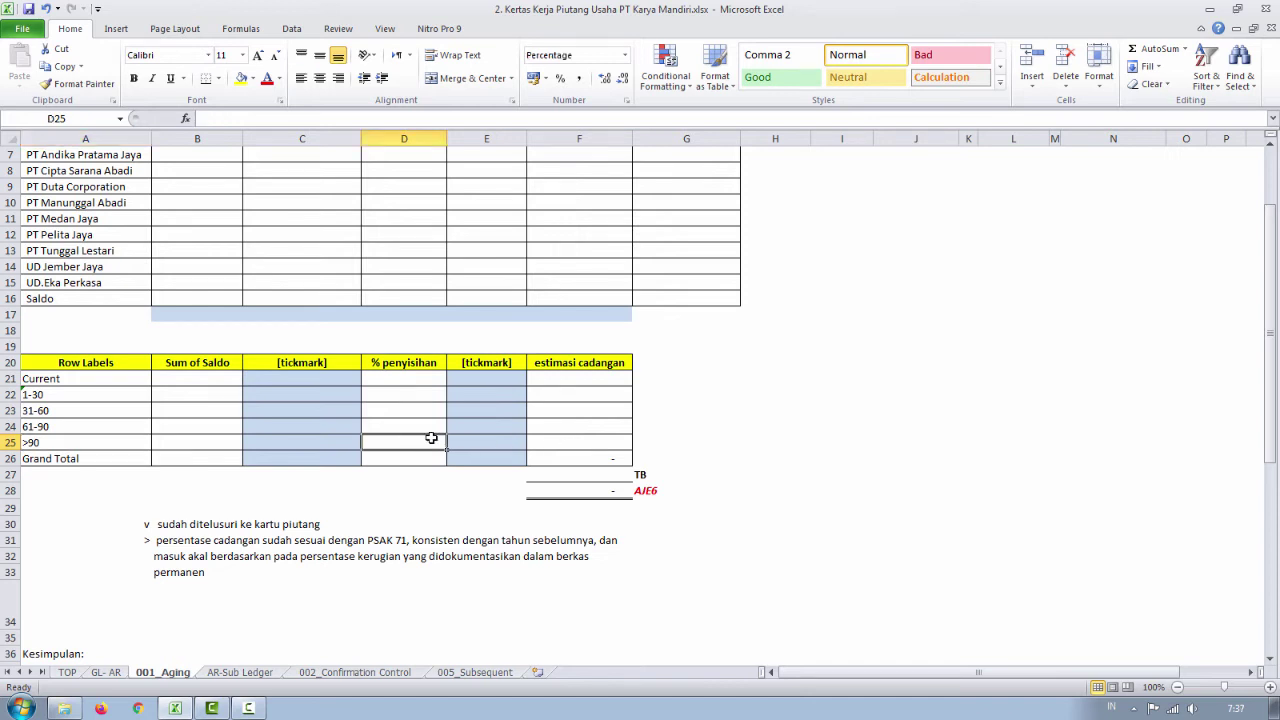
click(576, 376)
text(=)
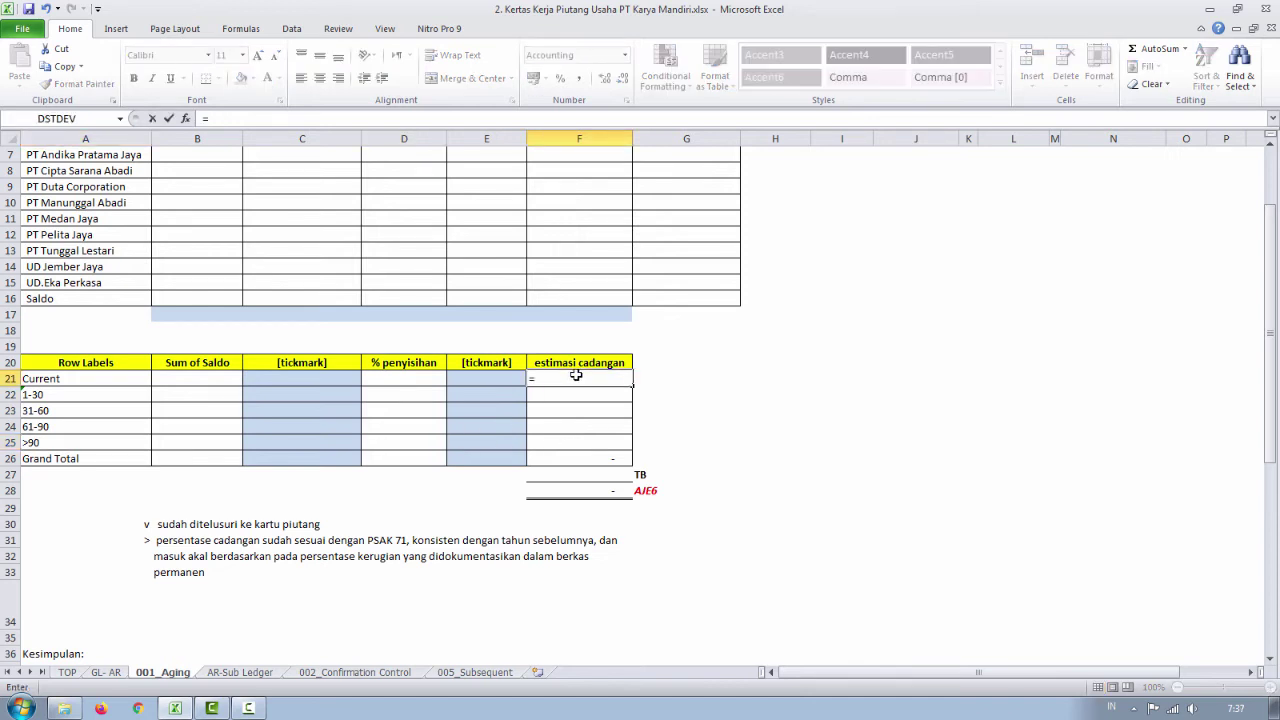
key(Escape)
- Enter a sample Sum of Saldo of 50.000.000 for the Current category in cell B21
key(Left)
key(Left)
key(Left)
key(Left)
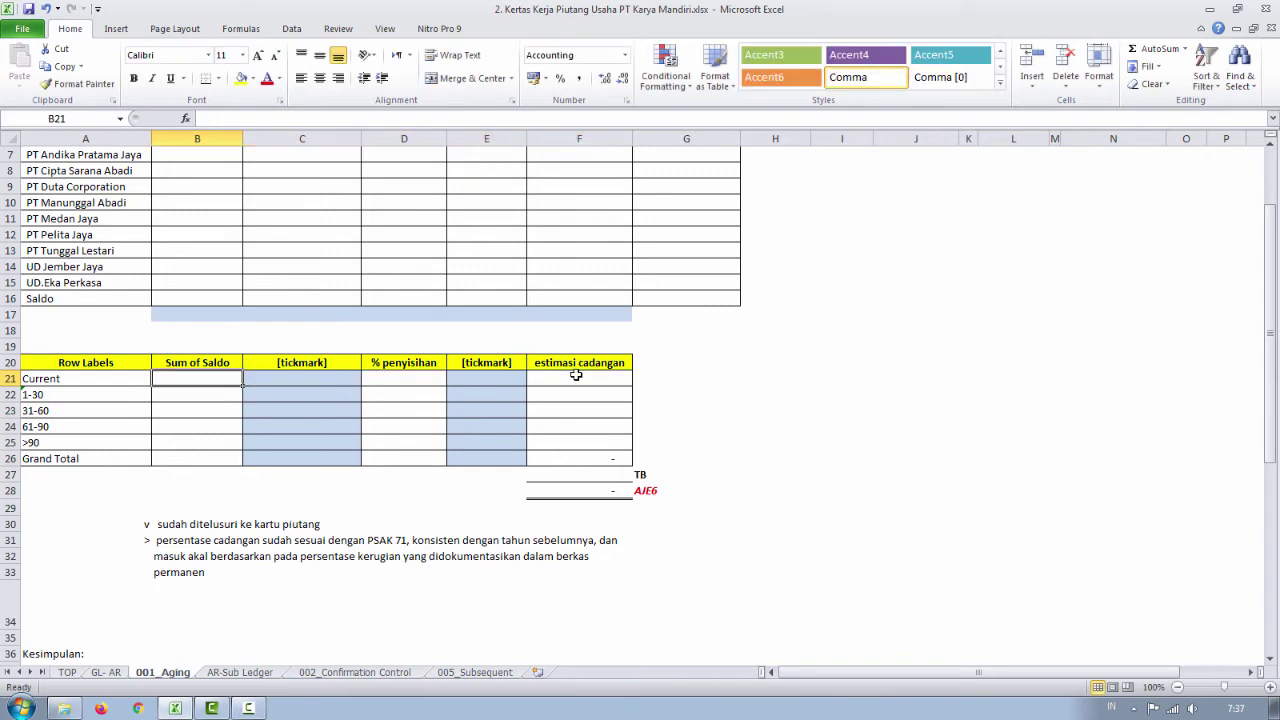
text(5000000)
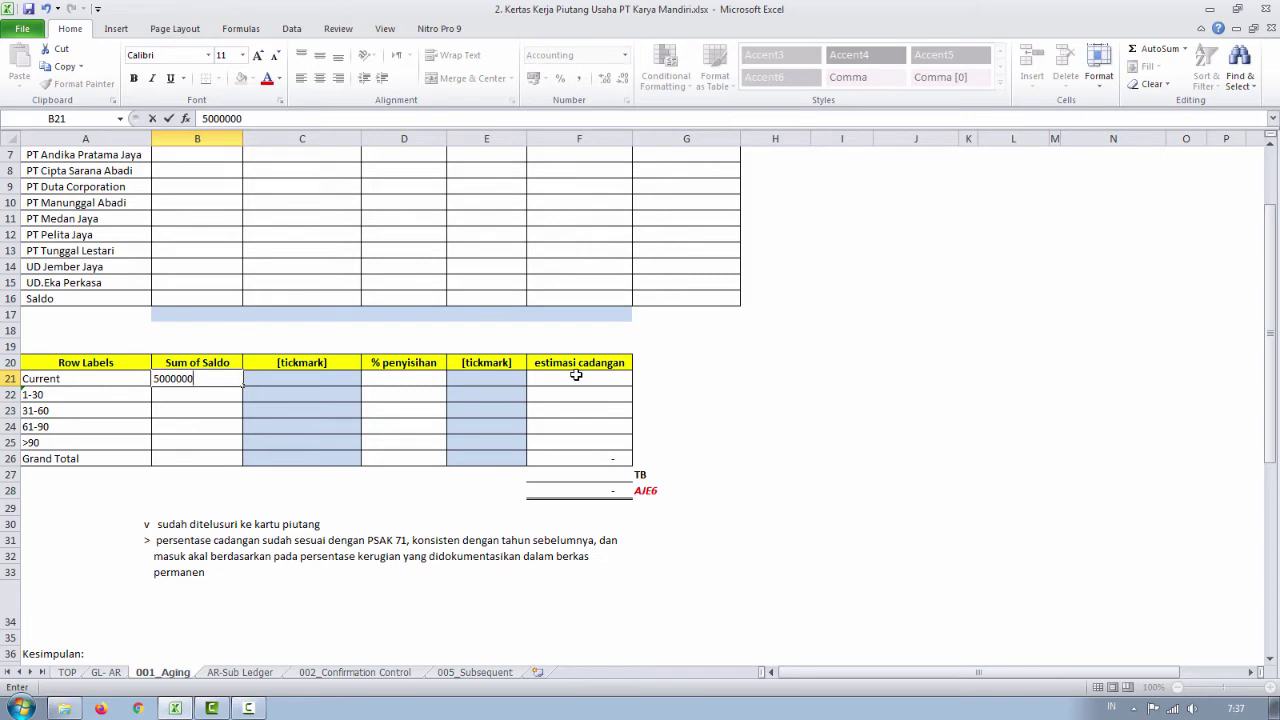
key(Return)
key(Up)
key(F2)
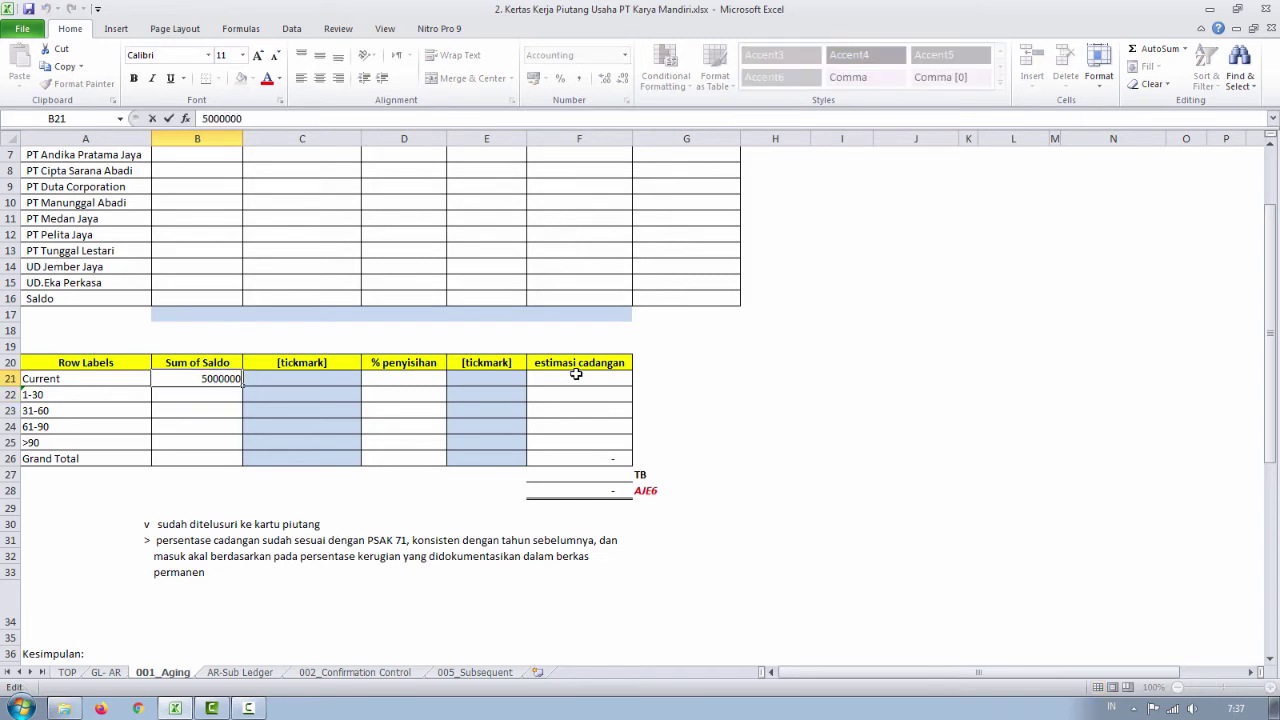
text(0)
key(Return)
- Try to total the Current column in B17 with a SUM formula over B6:B16, and clear the cell
scroll(179, 459, up, 2)
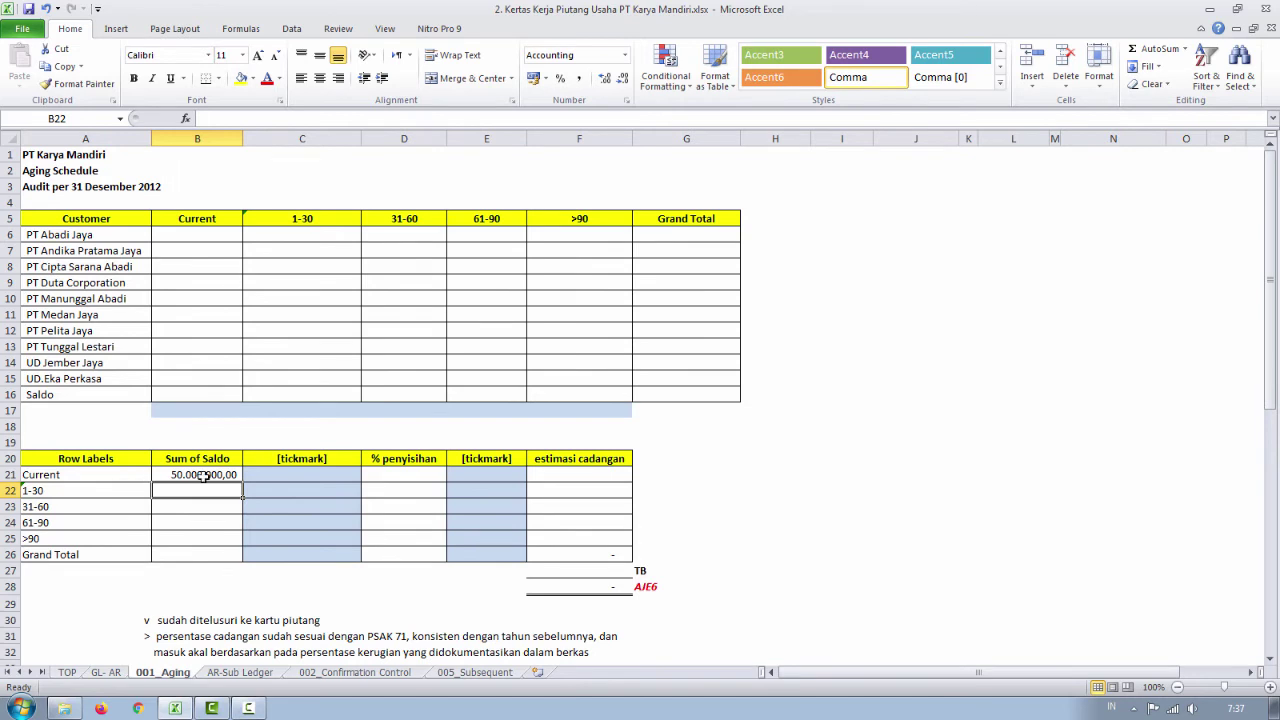
click(173, 234)
drag(173, 234, 197, 400)
click(198, 404)
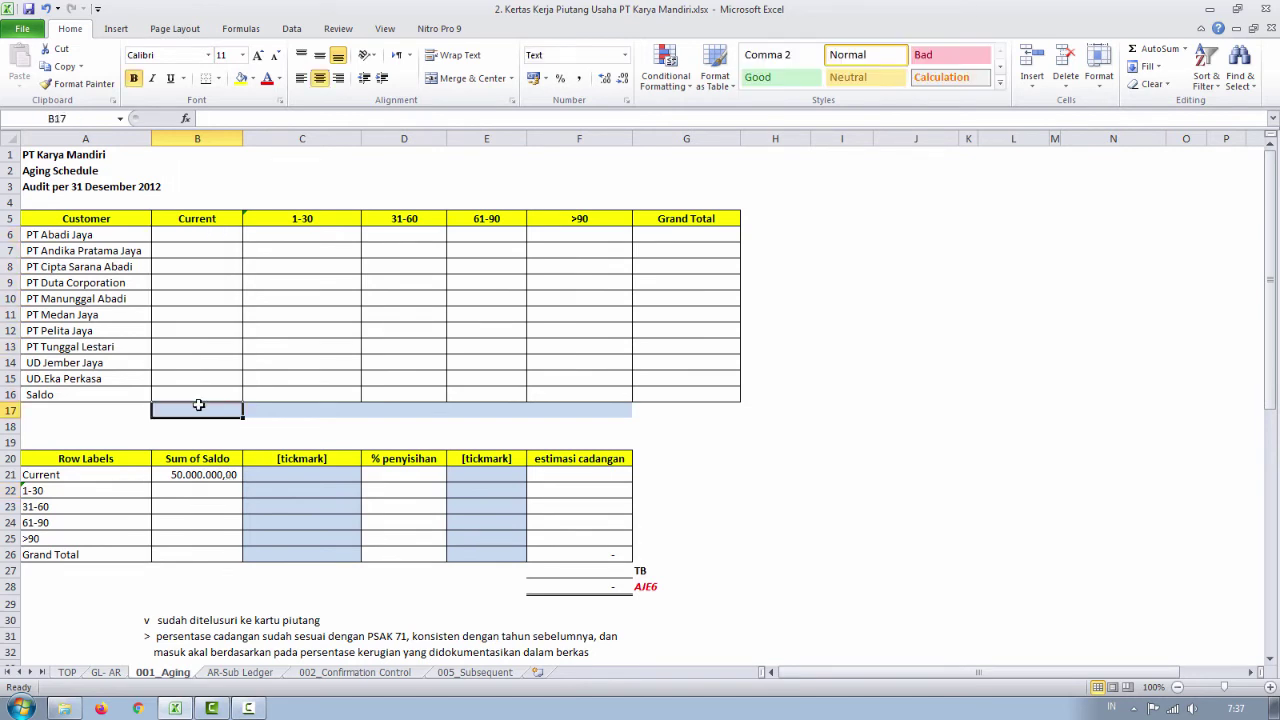
text(=sum()
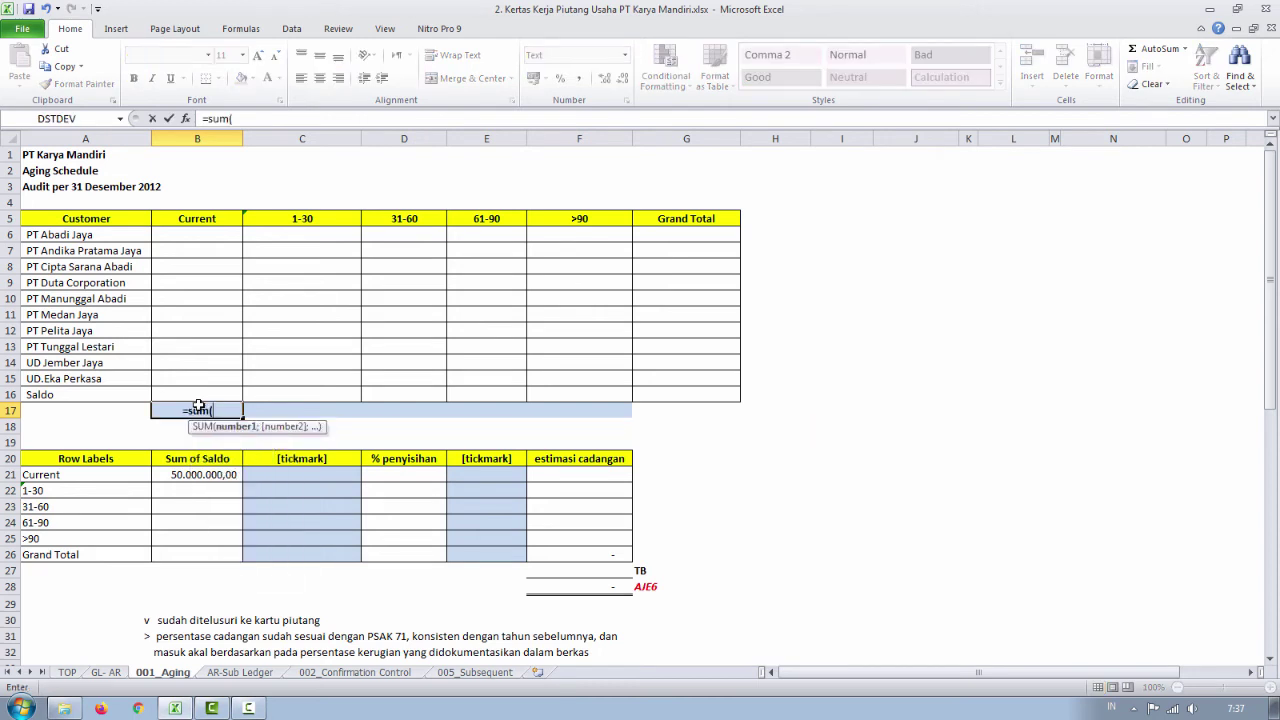
key(Up)
key(shift+Up)
key(shift+Up)
key(shift+Up)
key(shift+Up)
key(shift+Up)
key(shift+Up)
key(shift+Up)
key(shift+Up)
key(shift+Up)
key(shift+Up)
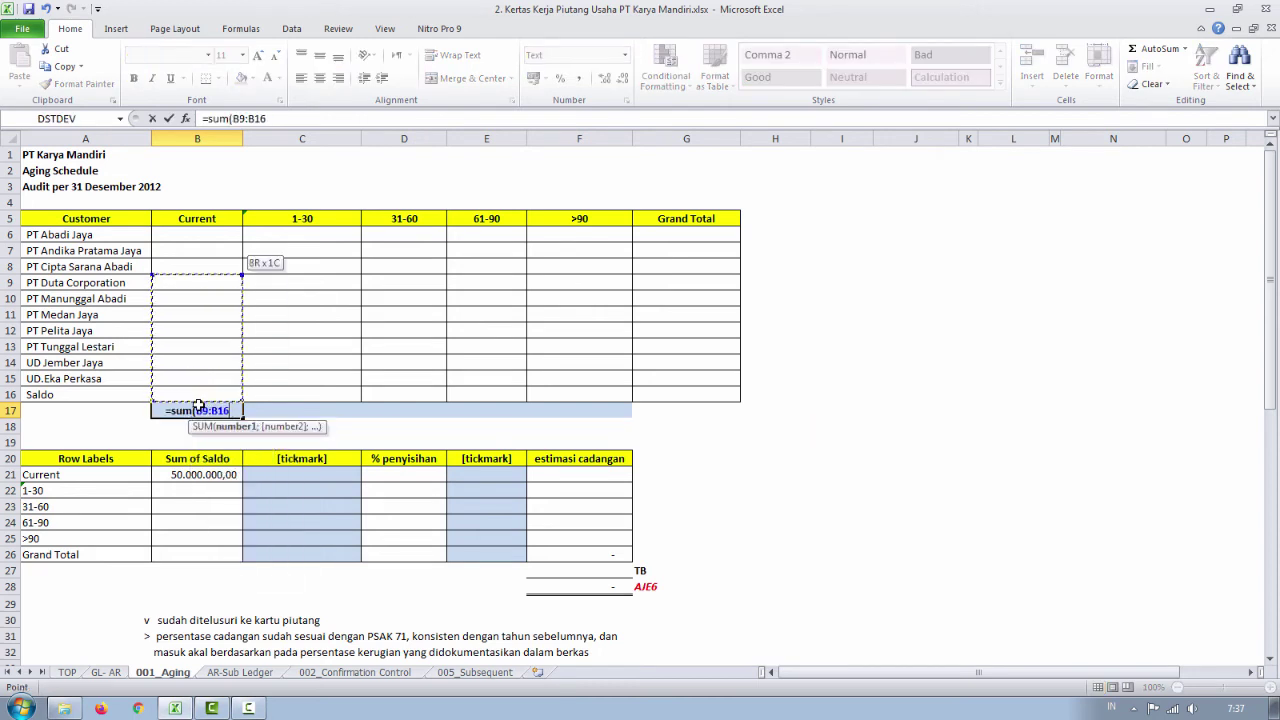
key(Return)
click(198, 405)
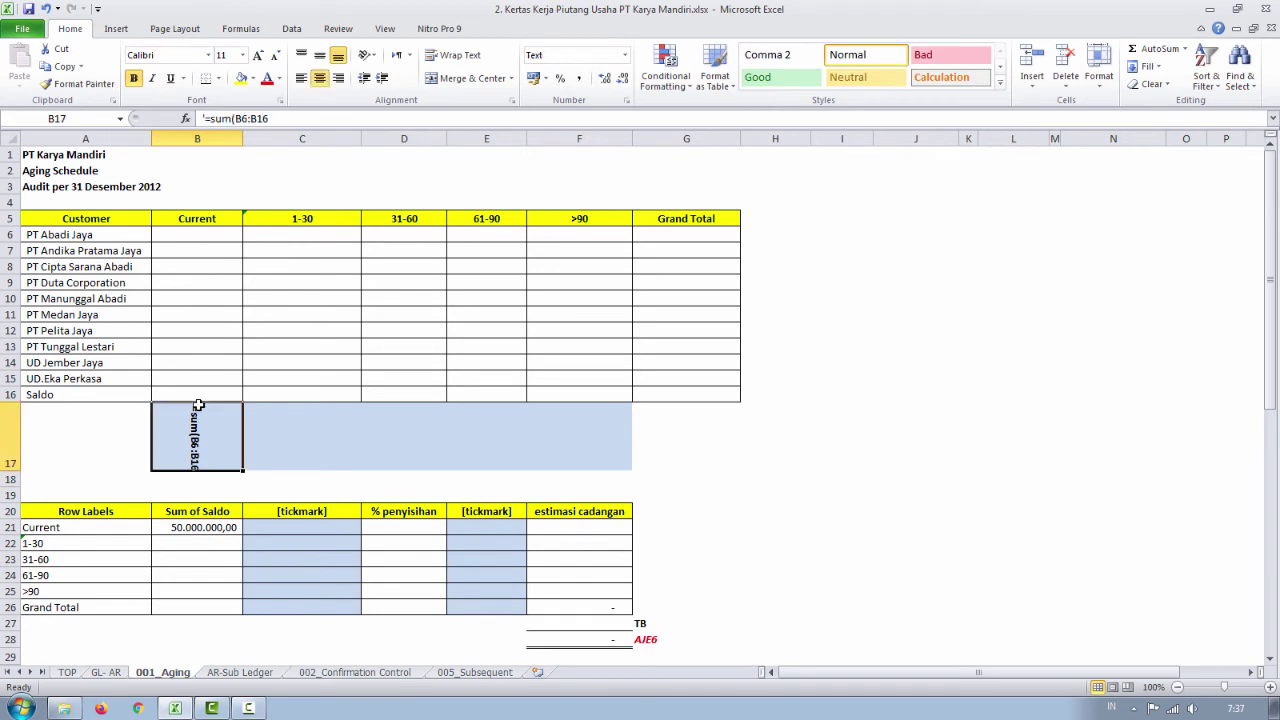
key(Delete)
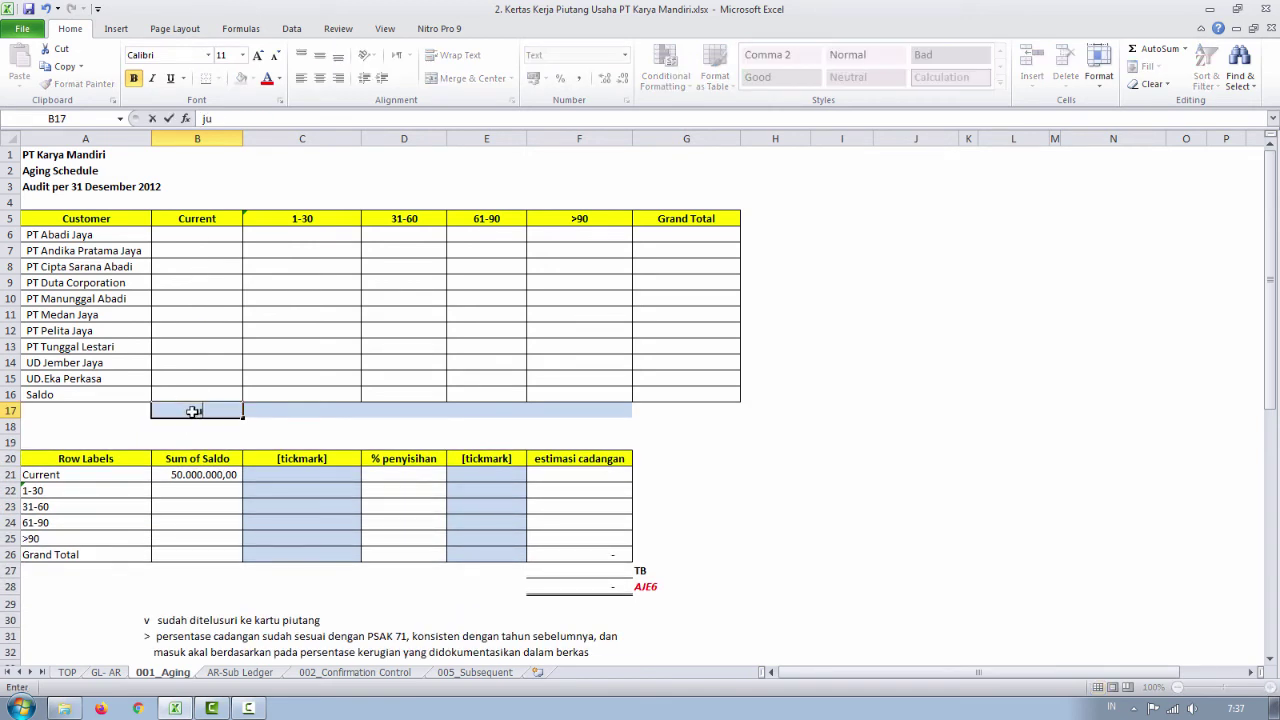
- Enter the note "jumlahkan" in B17 below the Current column and clear it again
text(jumlahkan)
key(Return)
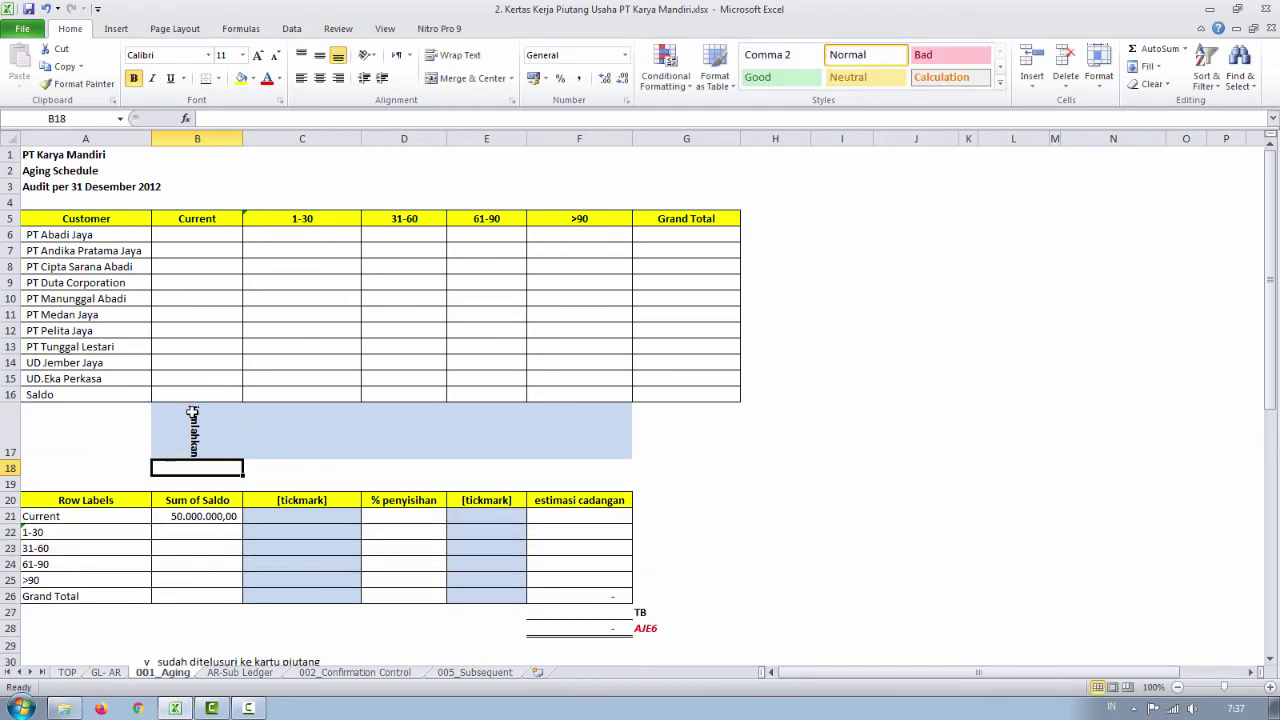
click(192, 411)
key(Delete)
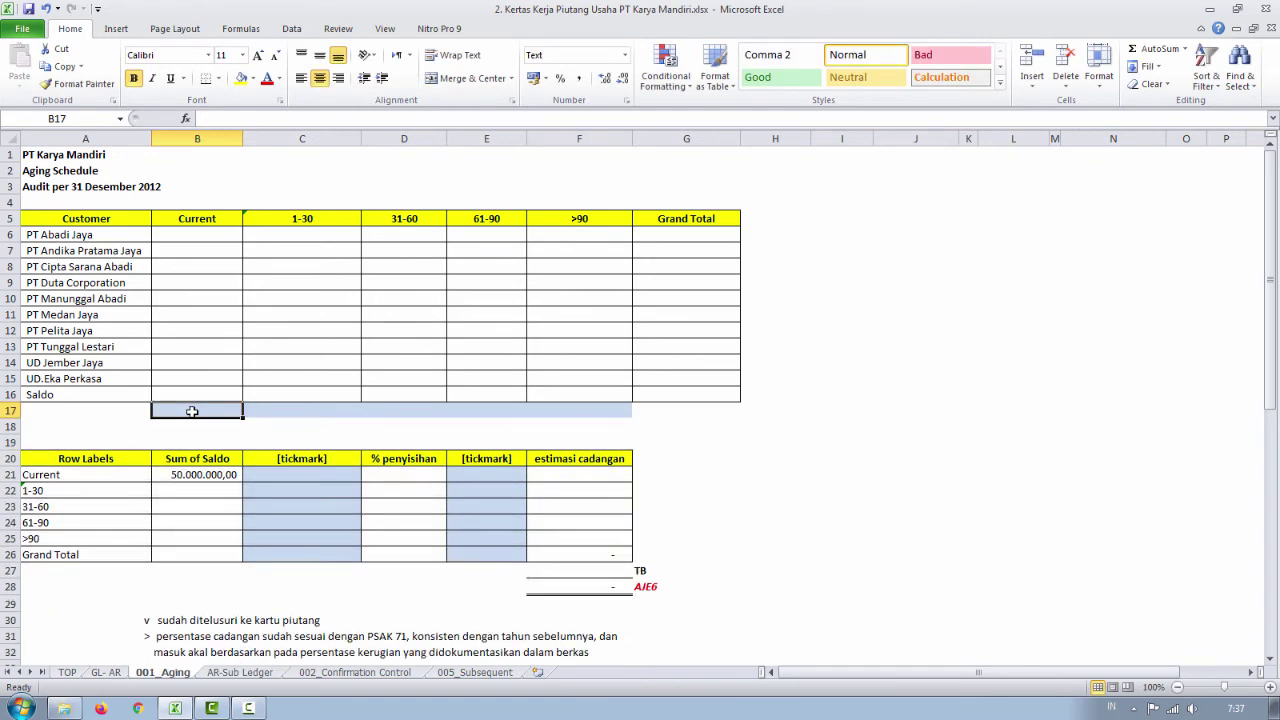
- Enter a sample % penyisihan of 1% for the Current category in cell D21
click(210, 476)
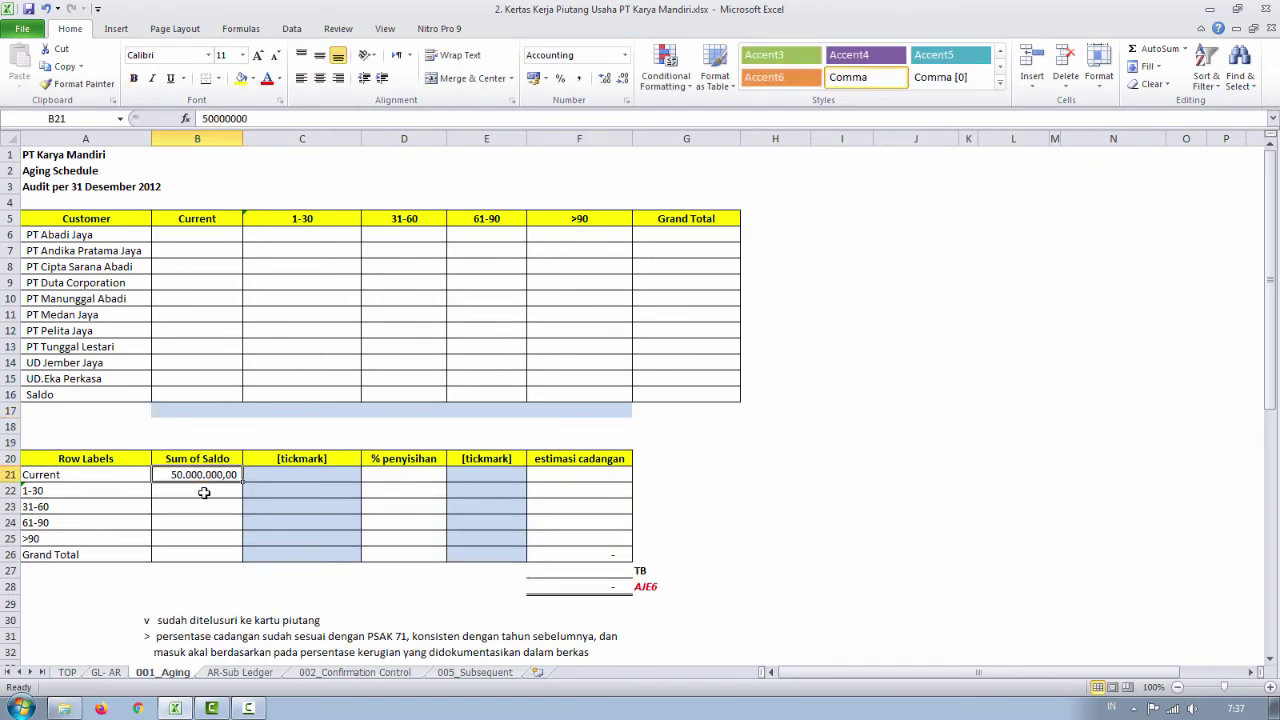
click(203, 491)
click(202, 505)
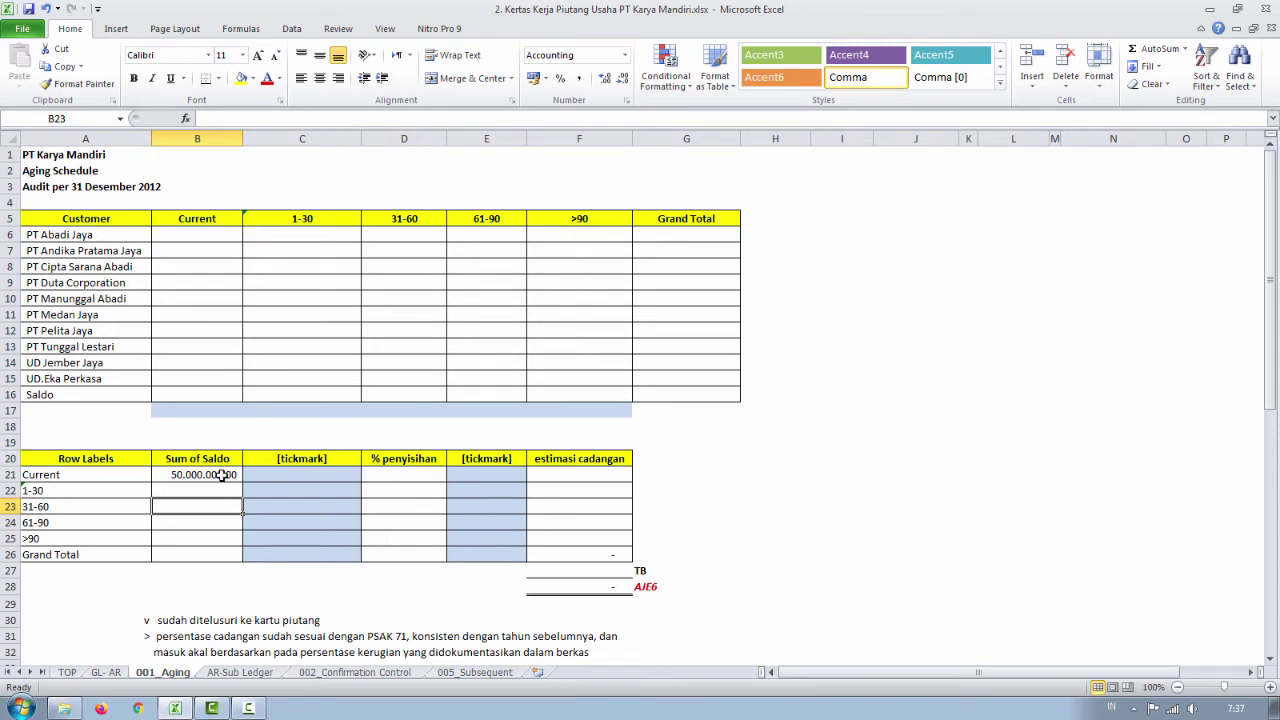
click(403, 478)
text(1)
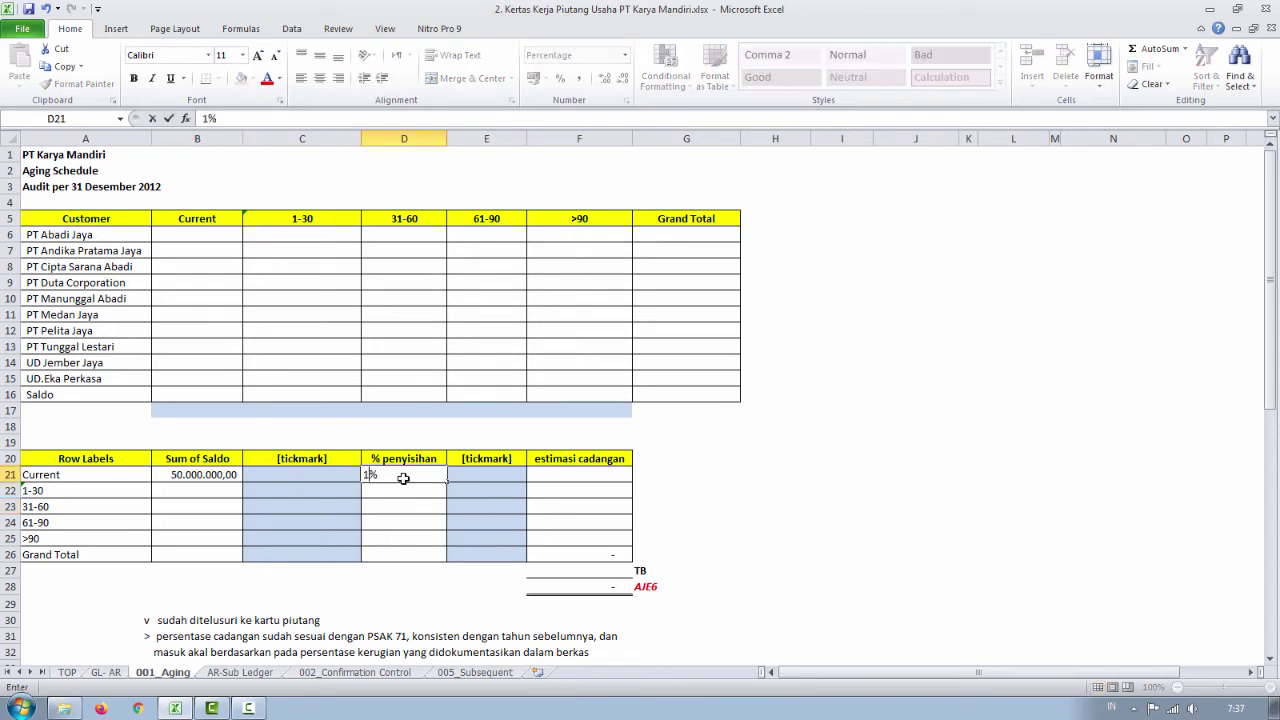
key(Return)
- Calculate the Current category's estimasi cadangan in F21 by multiplying its Sum of Saldo in B21 by the % penyisihan in D21
click(543, 475)
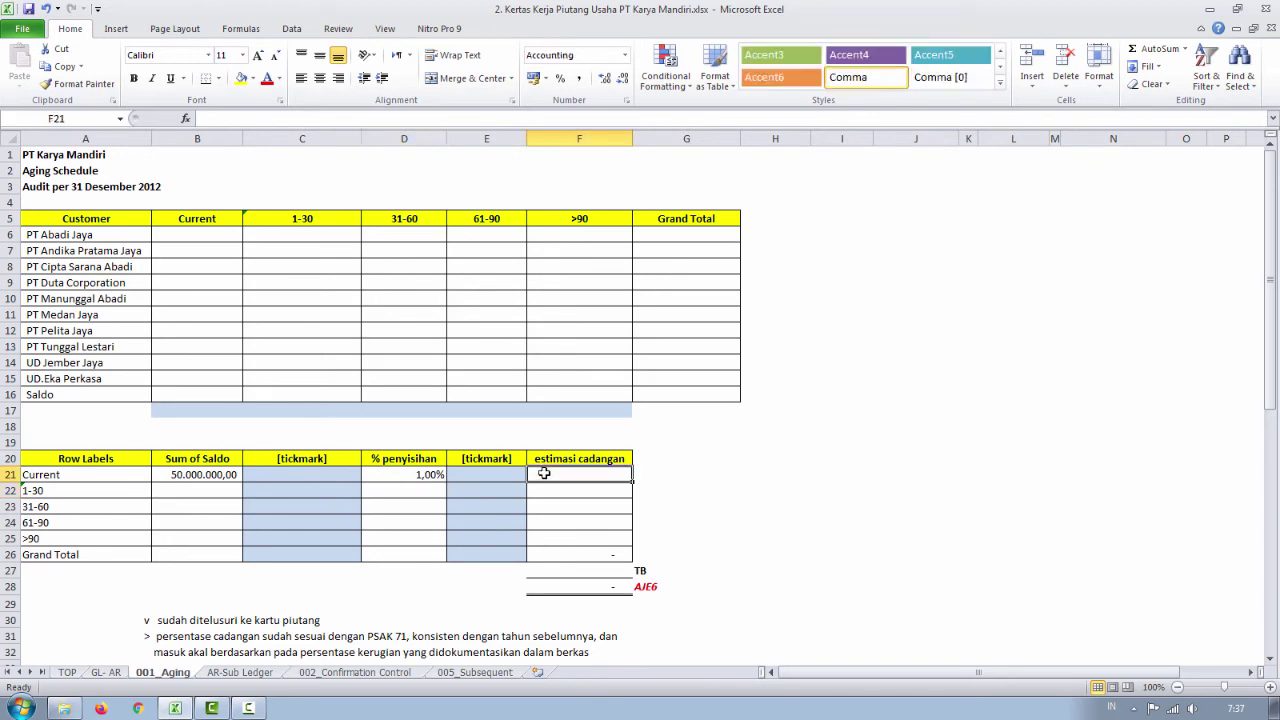
text(=)
key(Left)
key(Left)
key(Left)
key(Left)
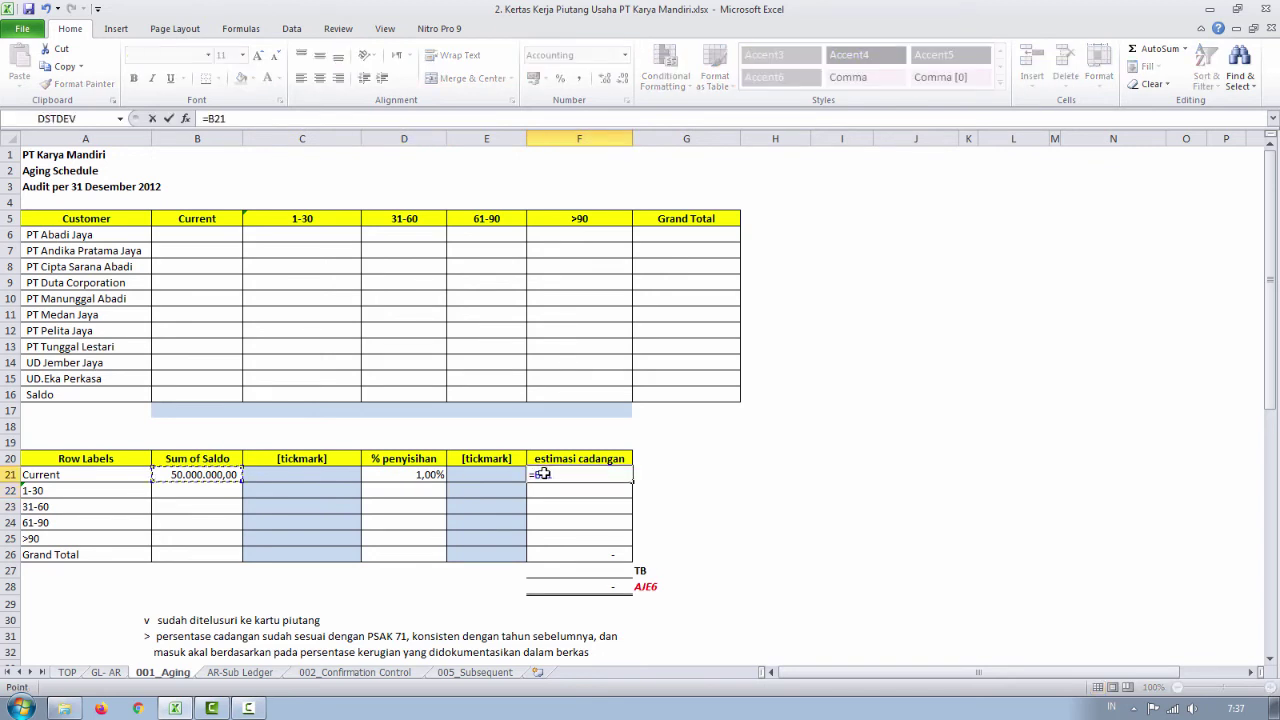
text(*)
key(Left)
key(Return)
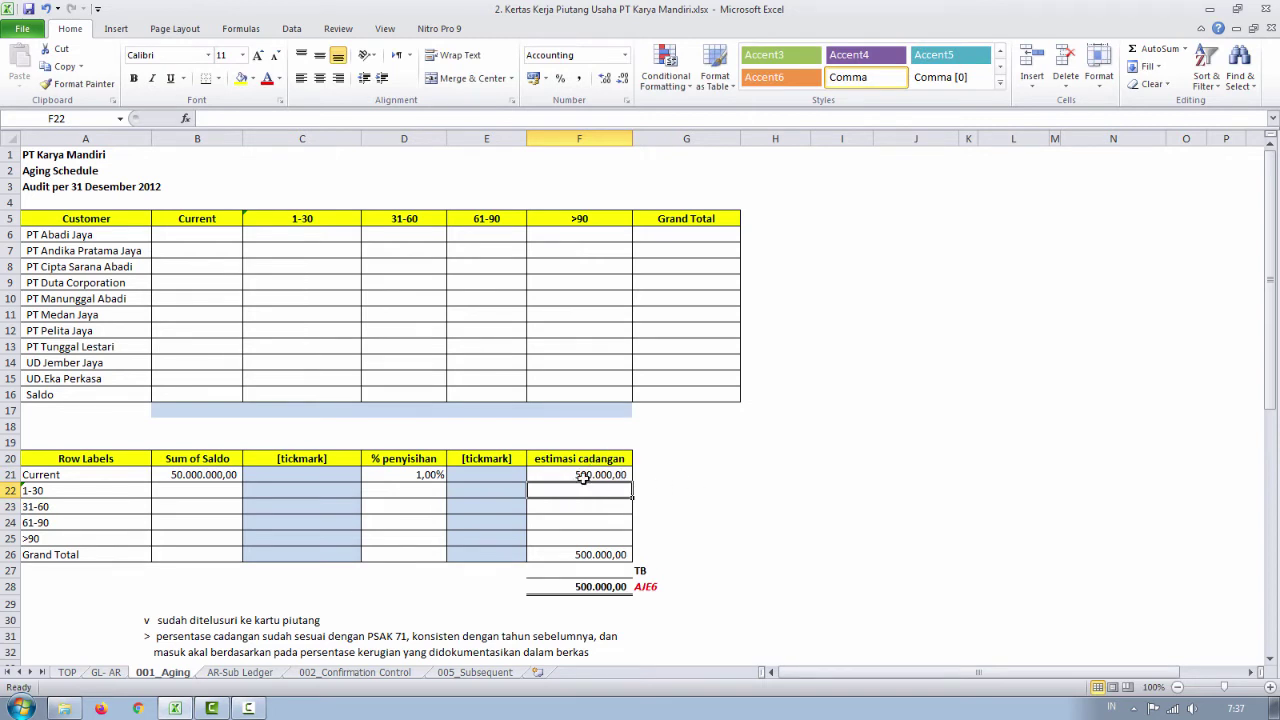
- Examine the AJE6 formula in F28 and the Sum of Saldo, % penyisihan and estimasi cadangan cells for rows 22 to 25
click(599, 587)
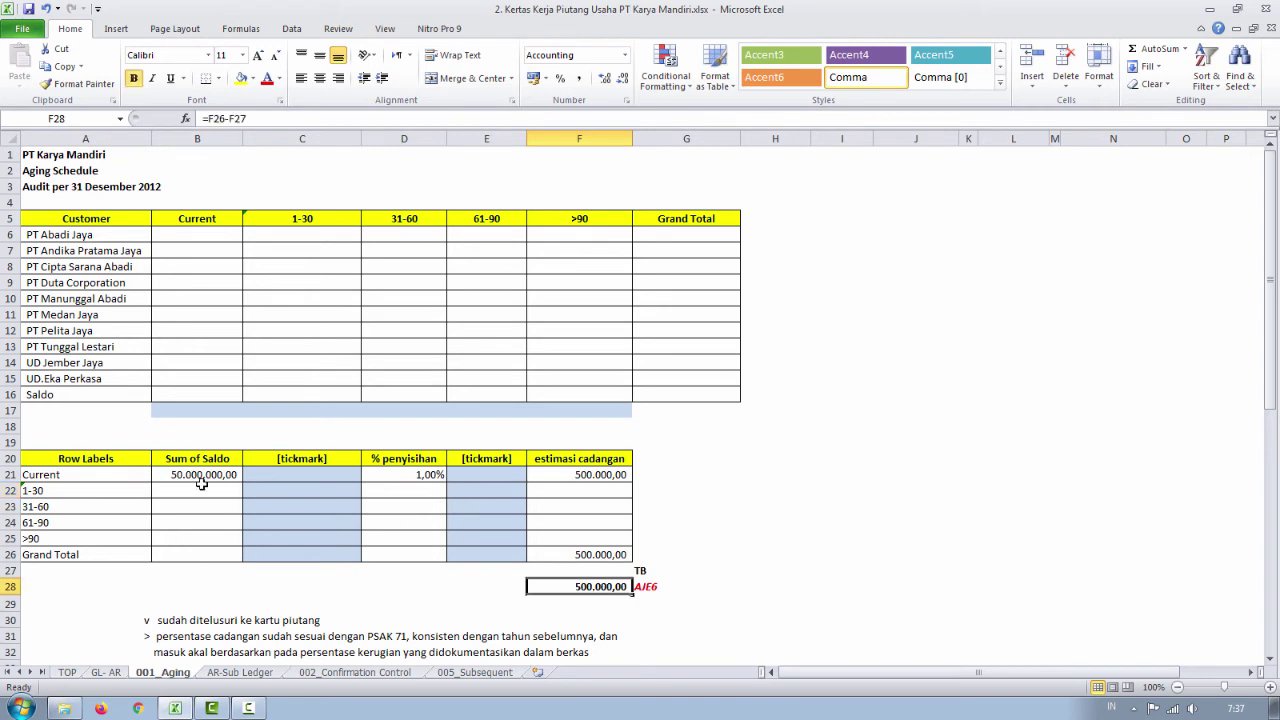
drag(202, 487, 200, 543)
drag(429, 491, 428, 544)
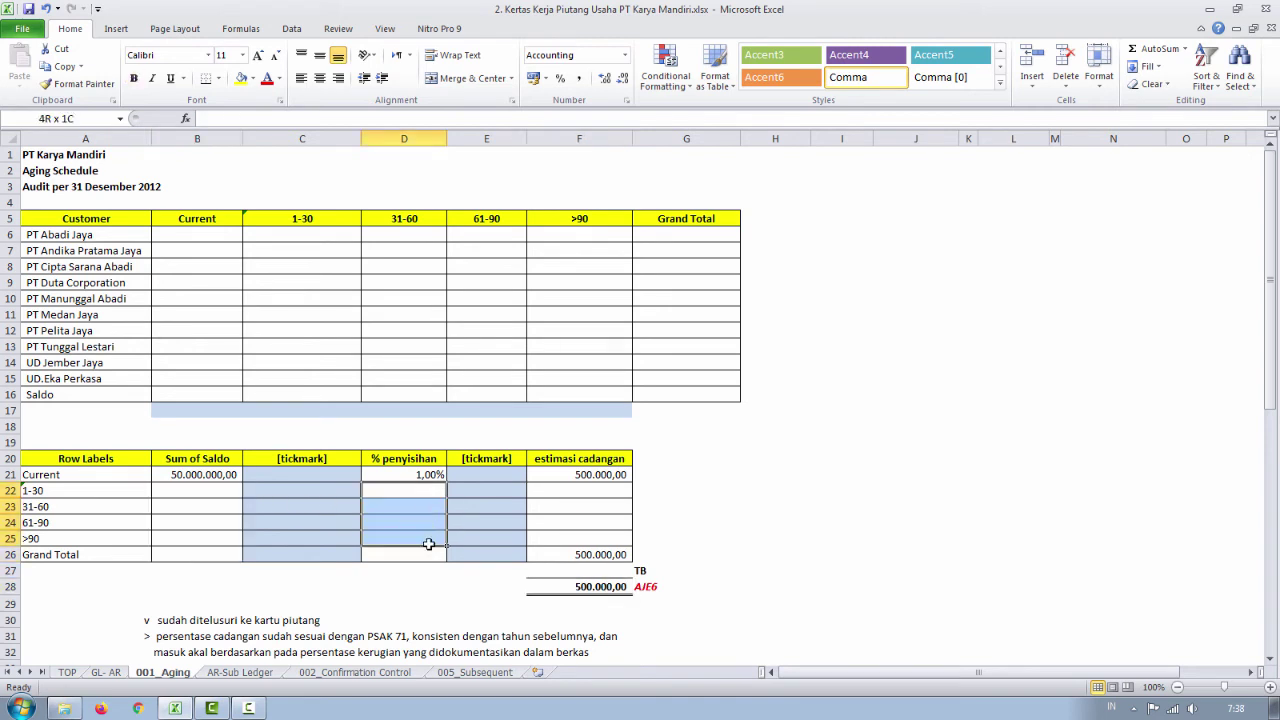
drag(574, 490, 580, 533)
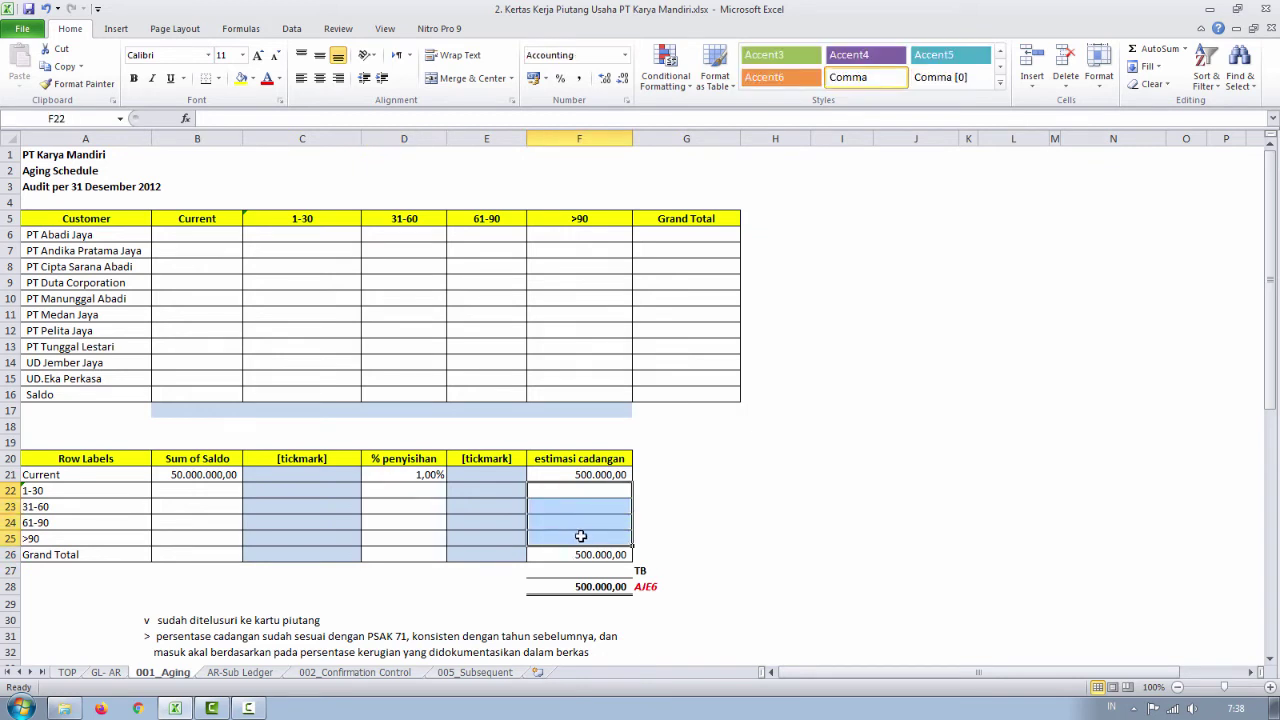
click(598, 587)
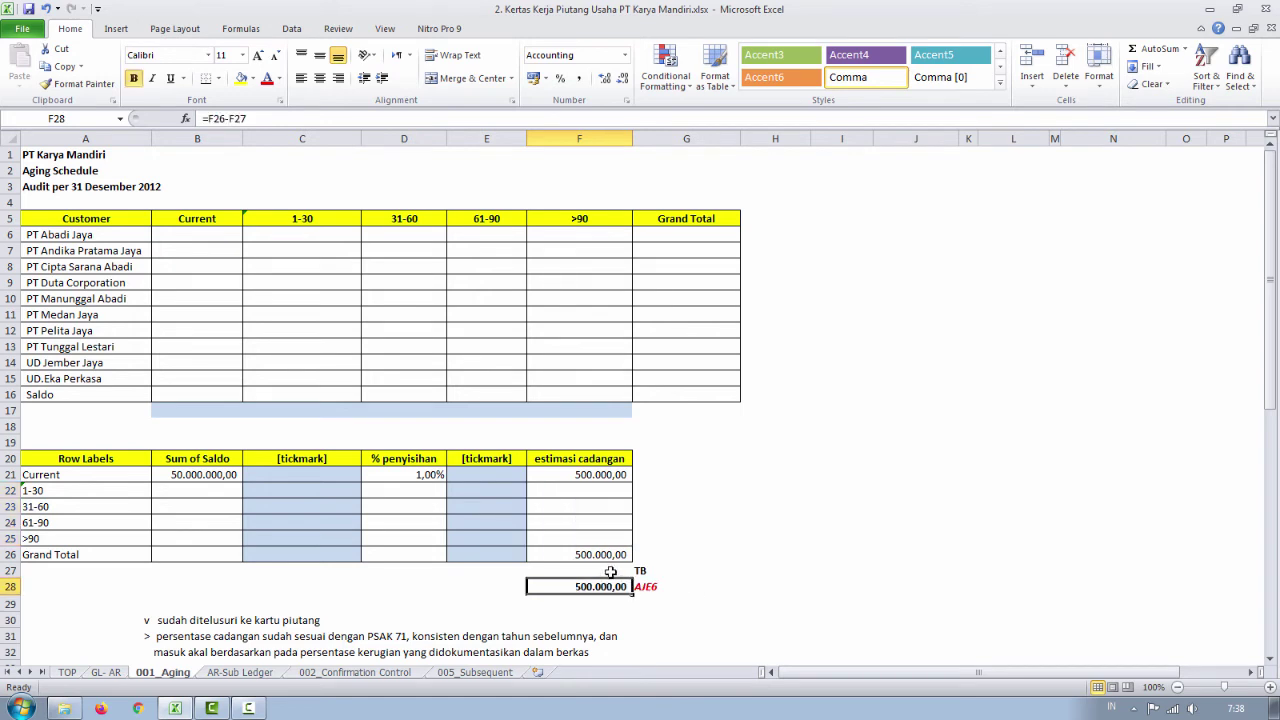
- Enter a sample TB balance of 400.000 in cell F27
click(657, 574)
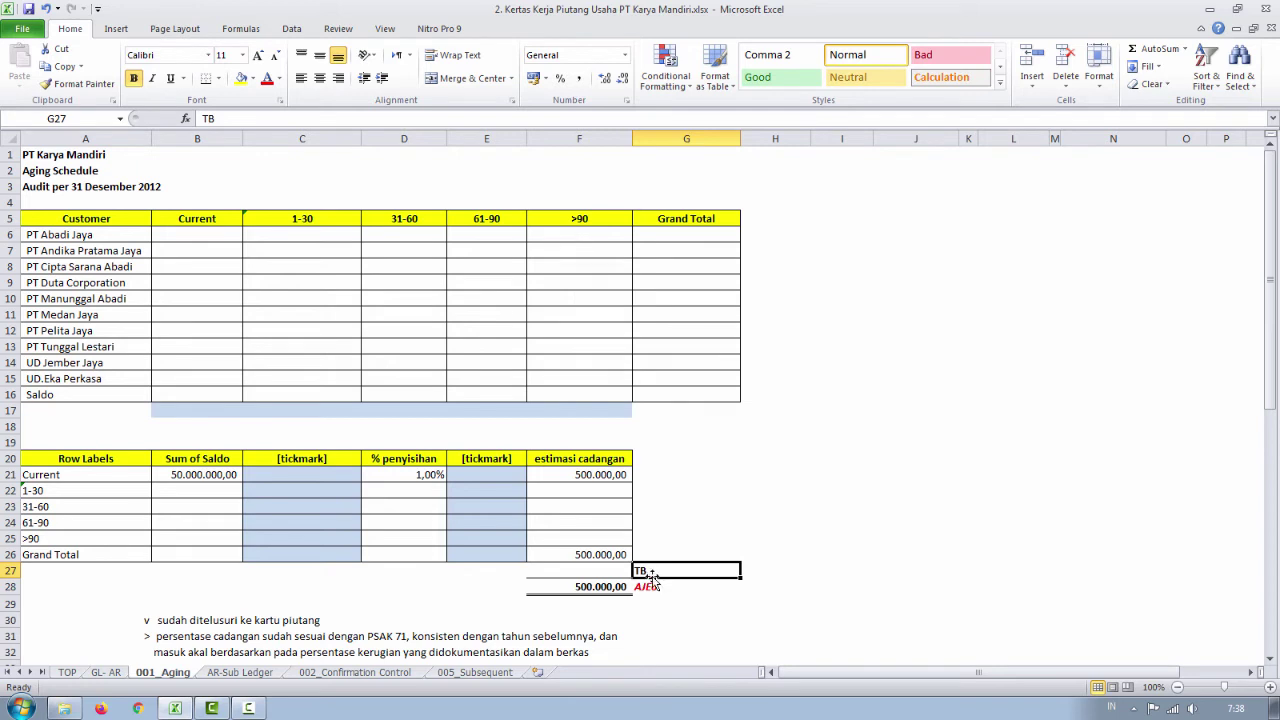
click(618, 574)
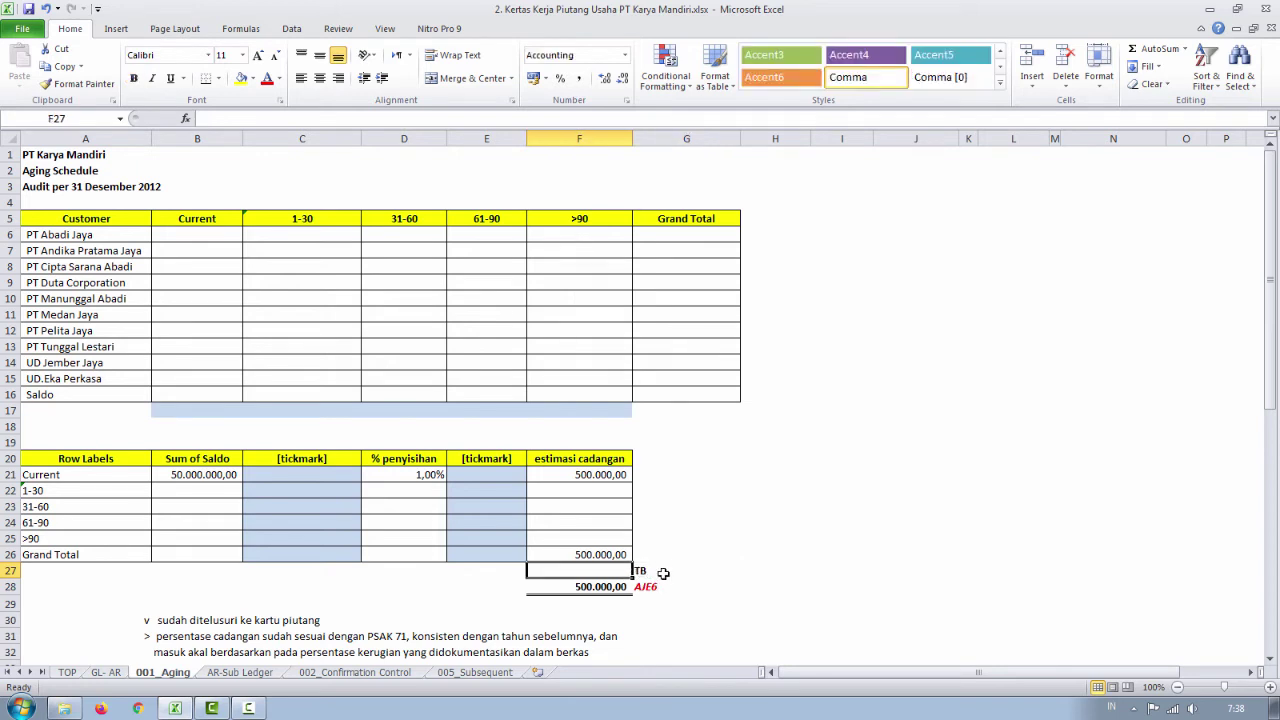
click(638, 572)
click(583, 571)
text(400.000)
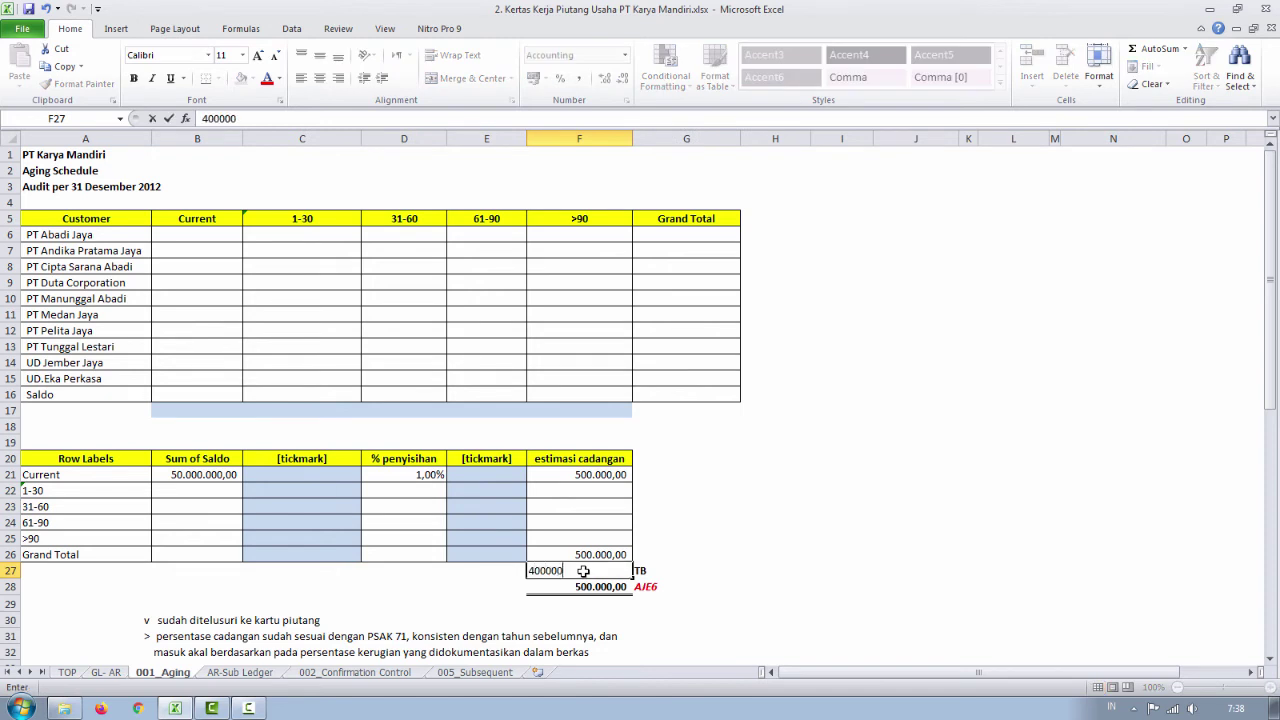
key(Return)
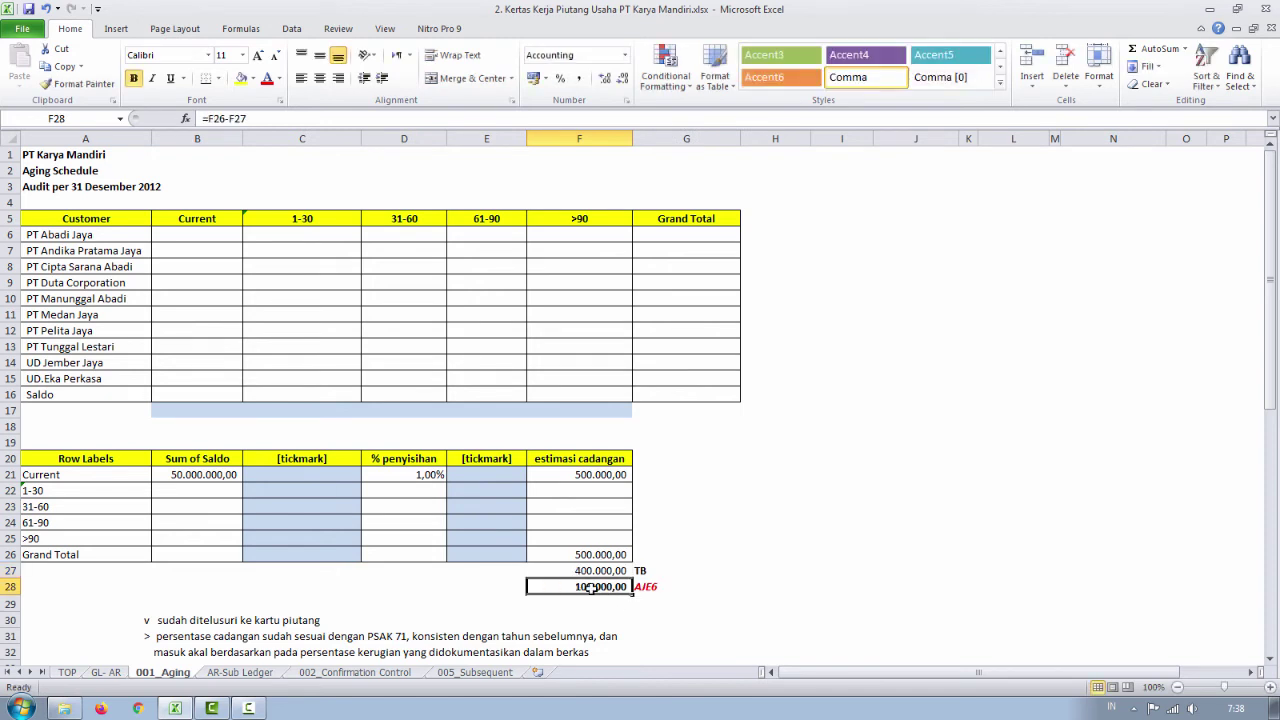
- Add the note "(selisih)" in H28 on the AJE6 row
click(675, 588)
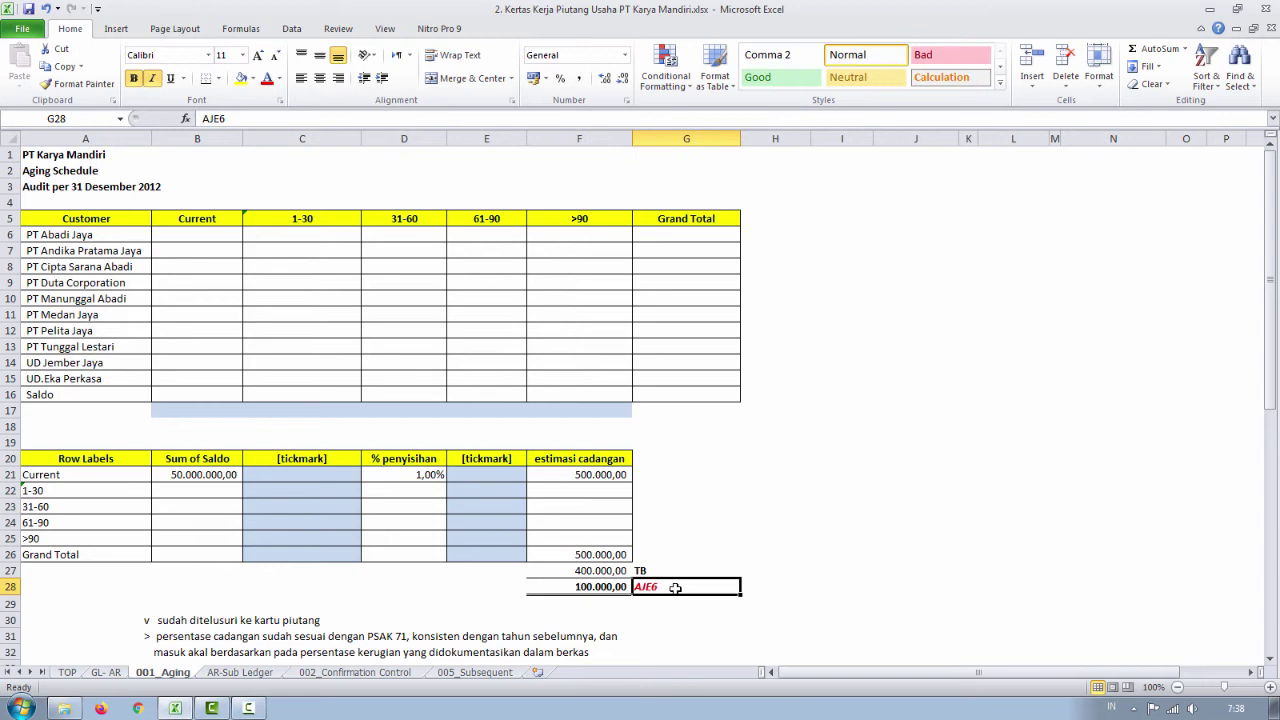
drag(765, 589, 763, 596)
click(763, 593)
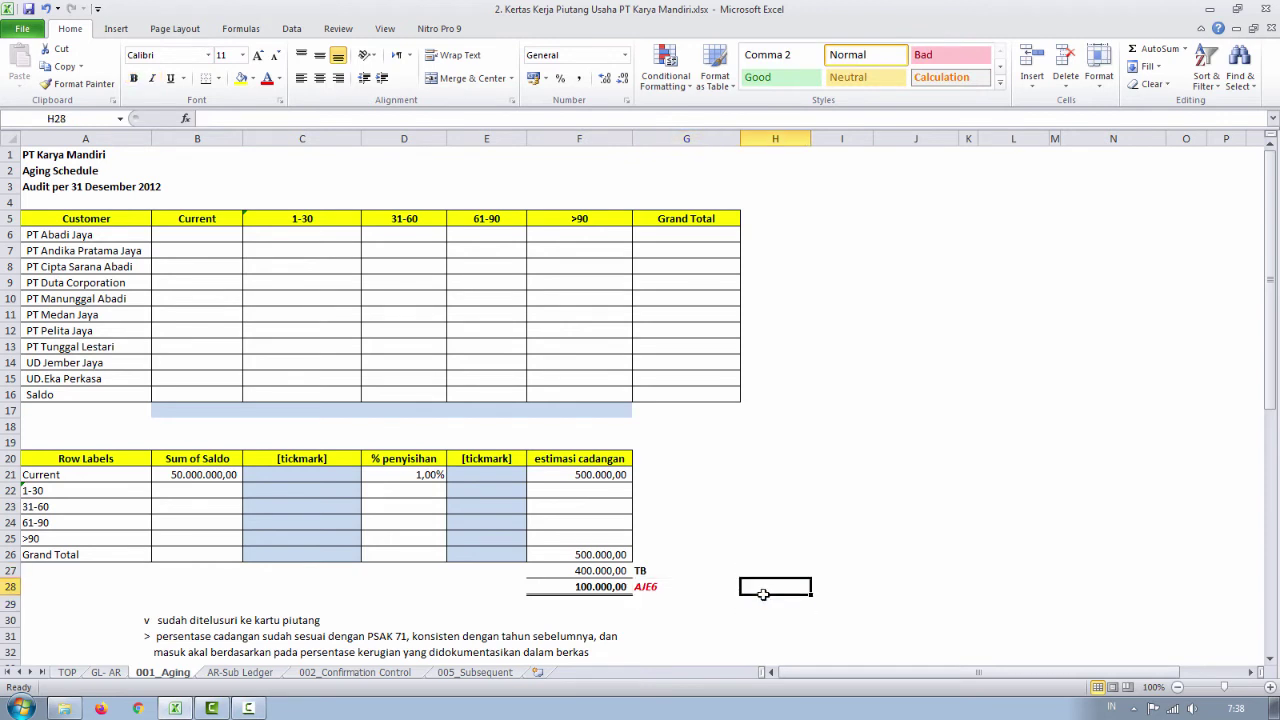
text((se;oso)
key(BackSpace)
key(BackSpace)
key(BackSpace)
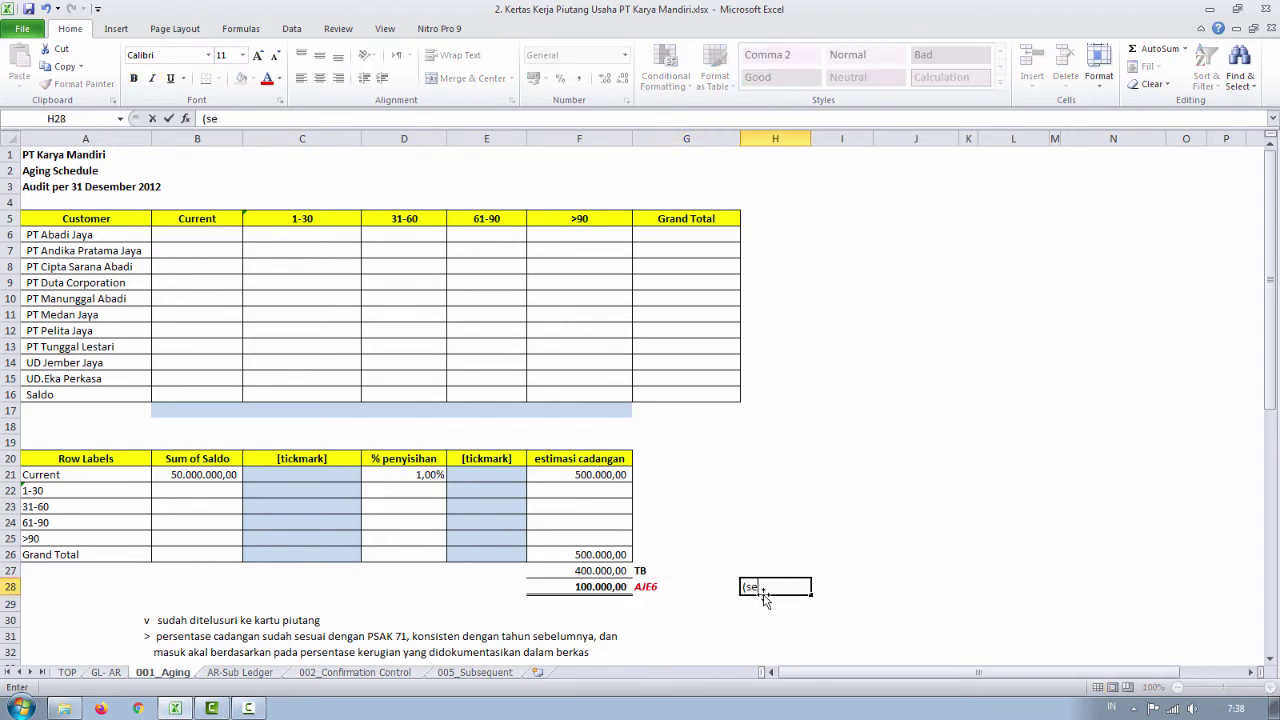
text(o)
text(sih)
key(Return)
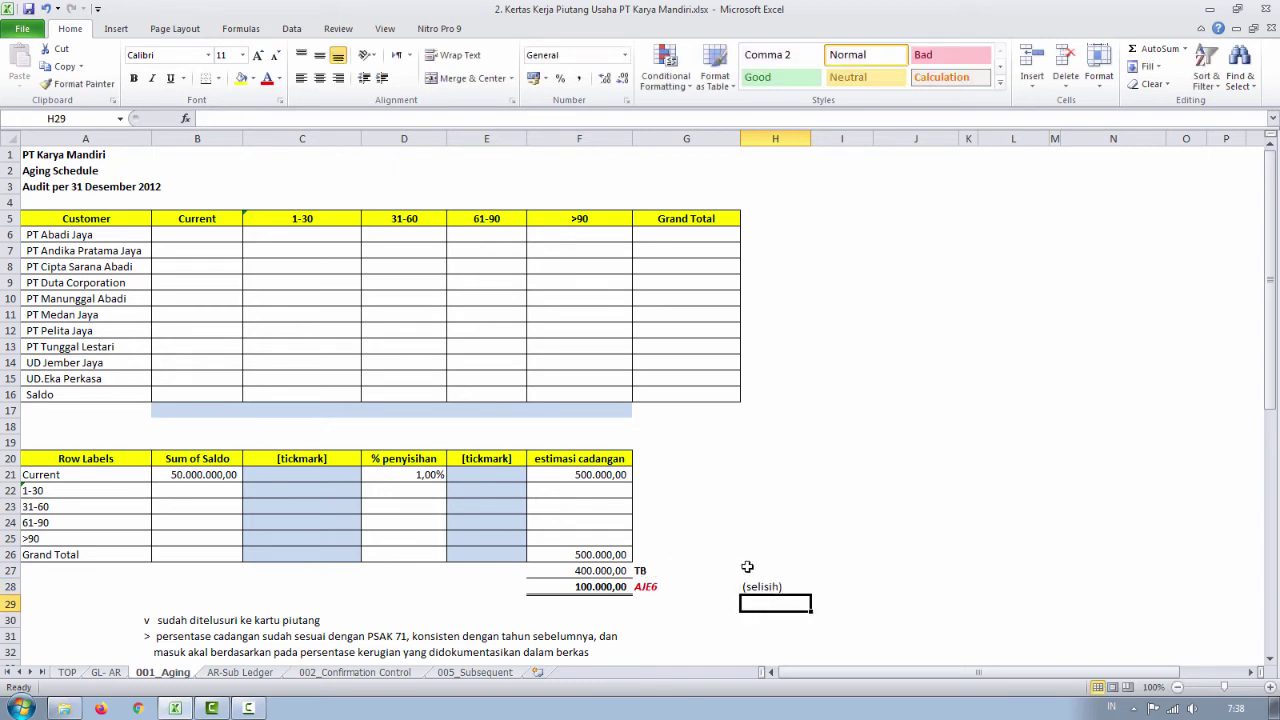
- Add the note "neraca saldo" in H27 on the TB row
click(750, 566)
text(ner)
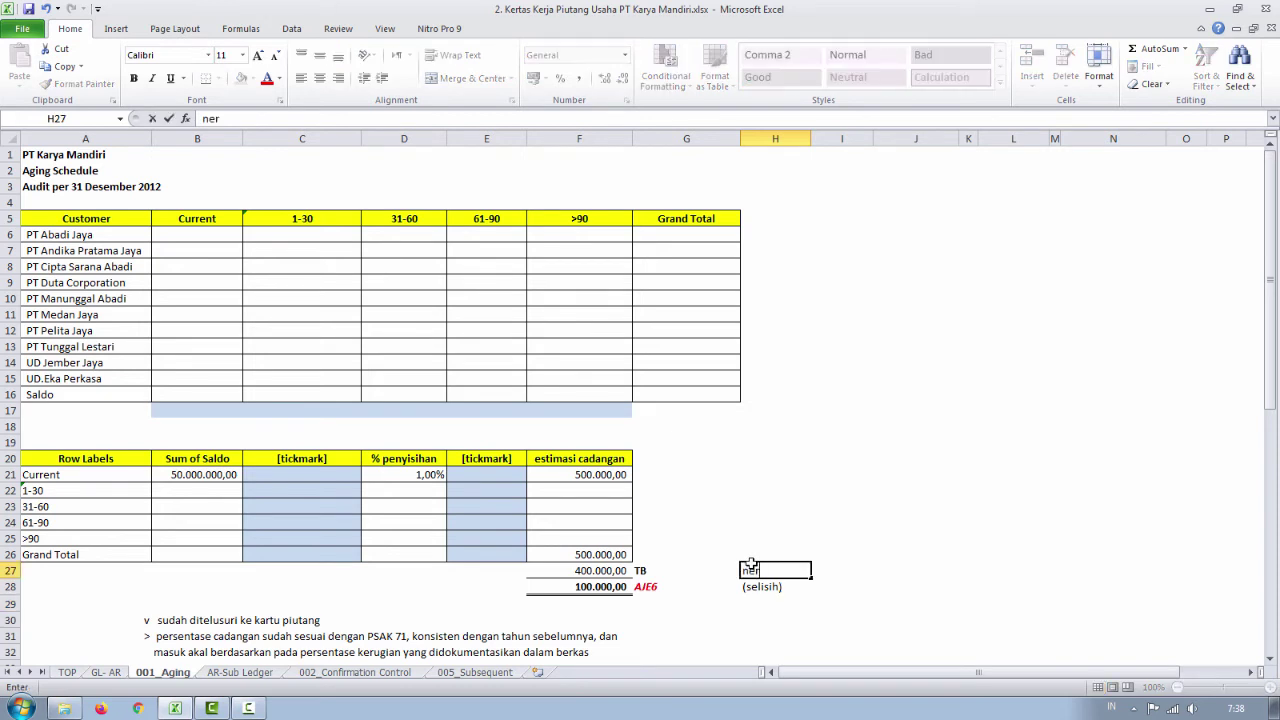
text(aca saldo)
key(Return)
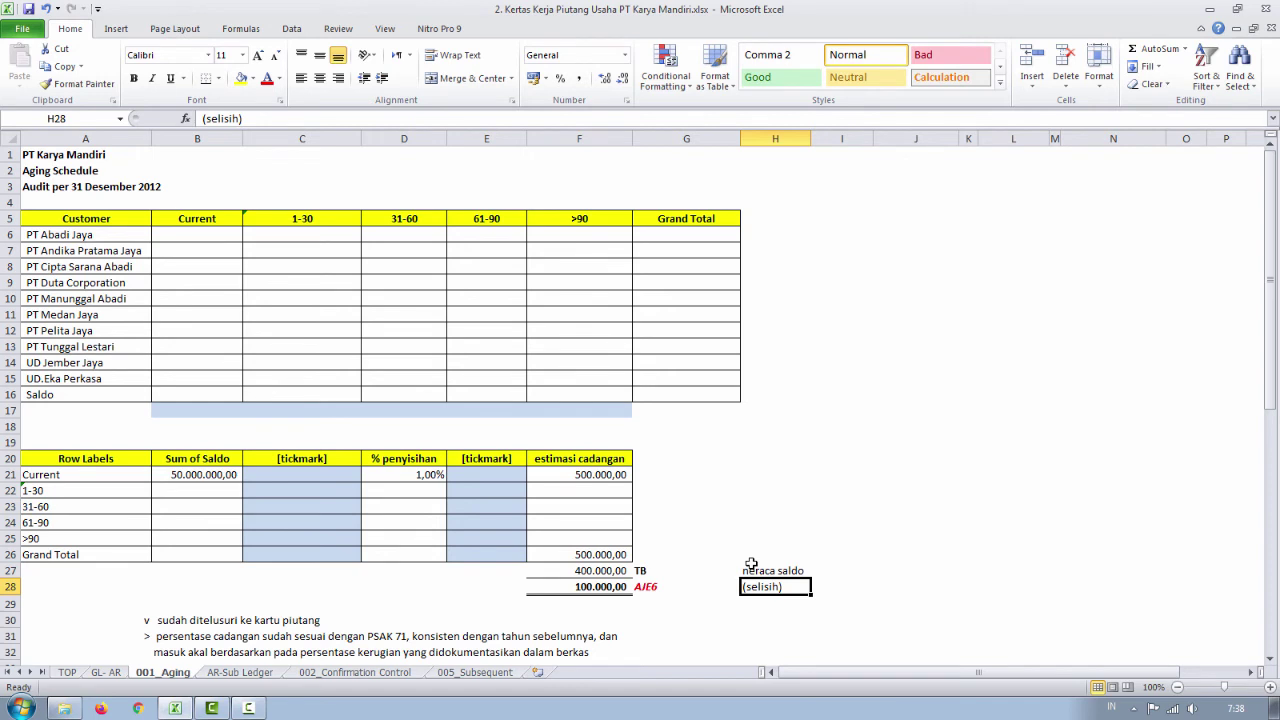
- Review the Grand Total, TB and AJE6 amounts in F26:F28, the tickmark legend below, and the Current category's tickmark cell C21
click(626, 554)
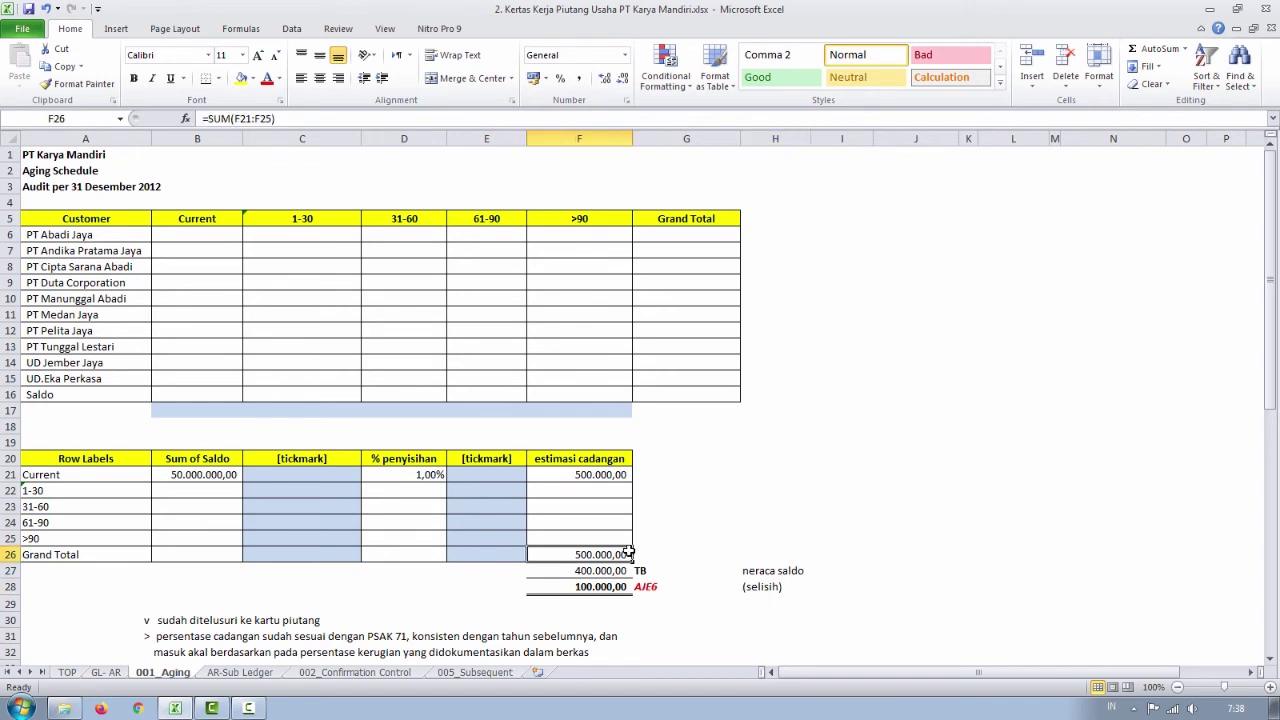
click(614, 570)
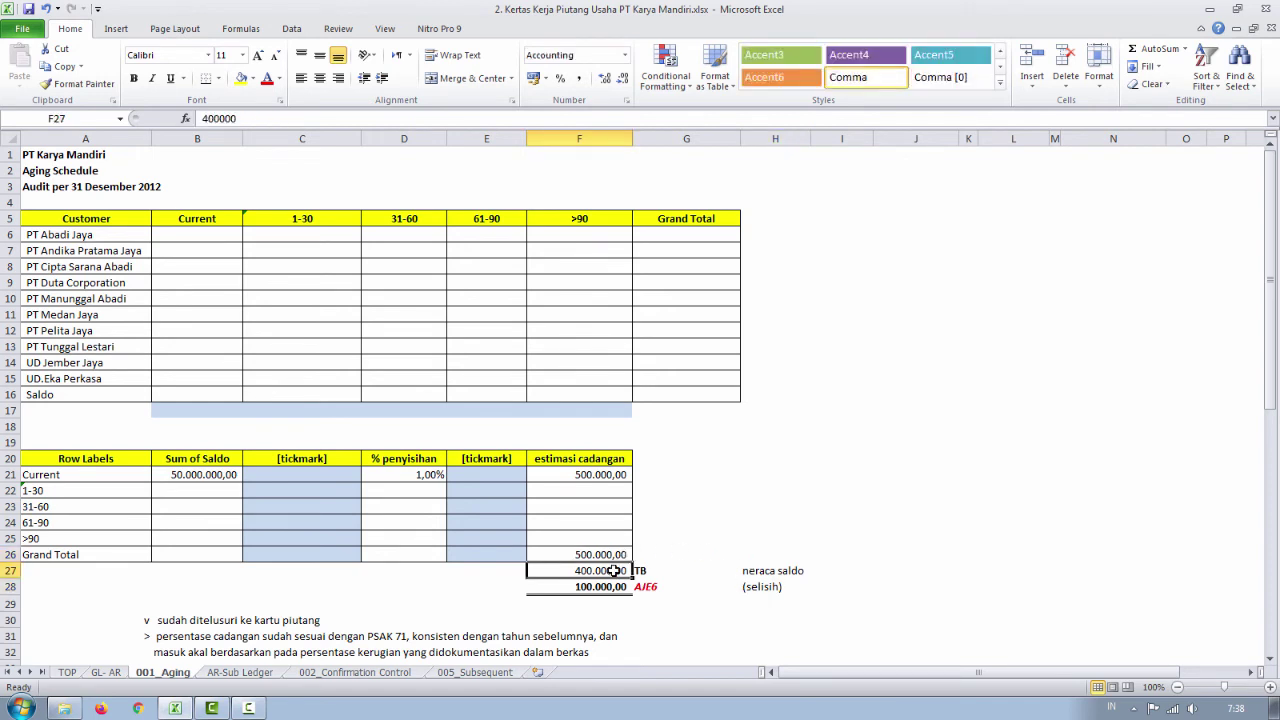
scroll(644, 572, down, 2)
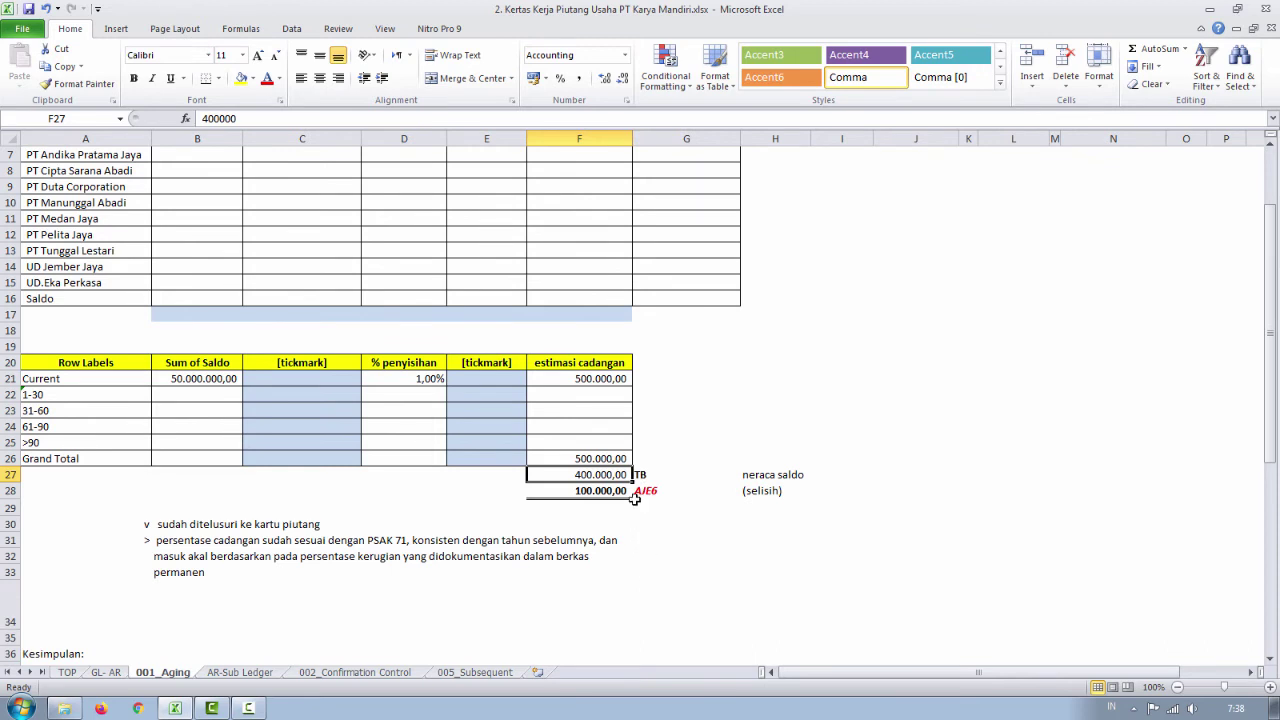
click(608, 491)
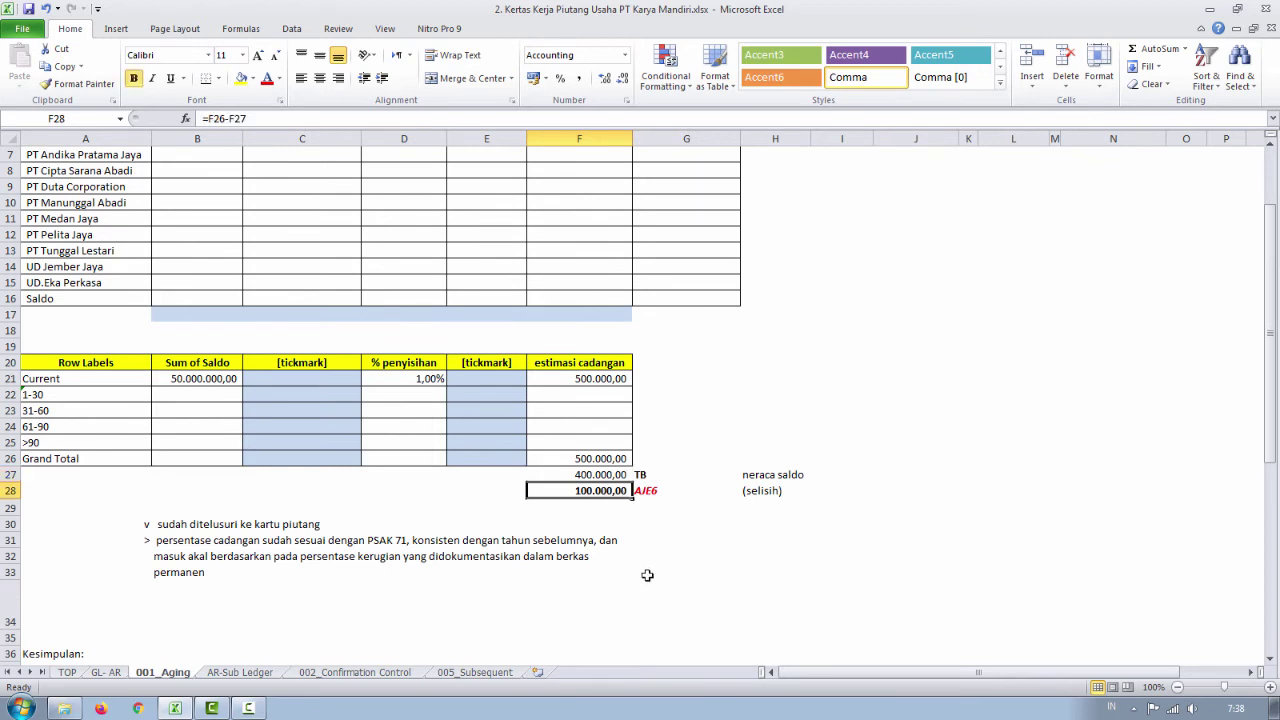
scroll(645, 573, down, 1)
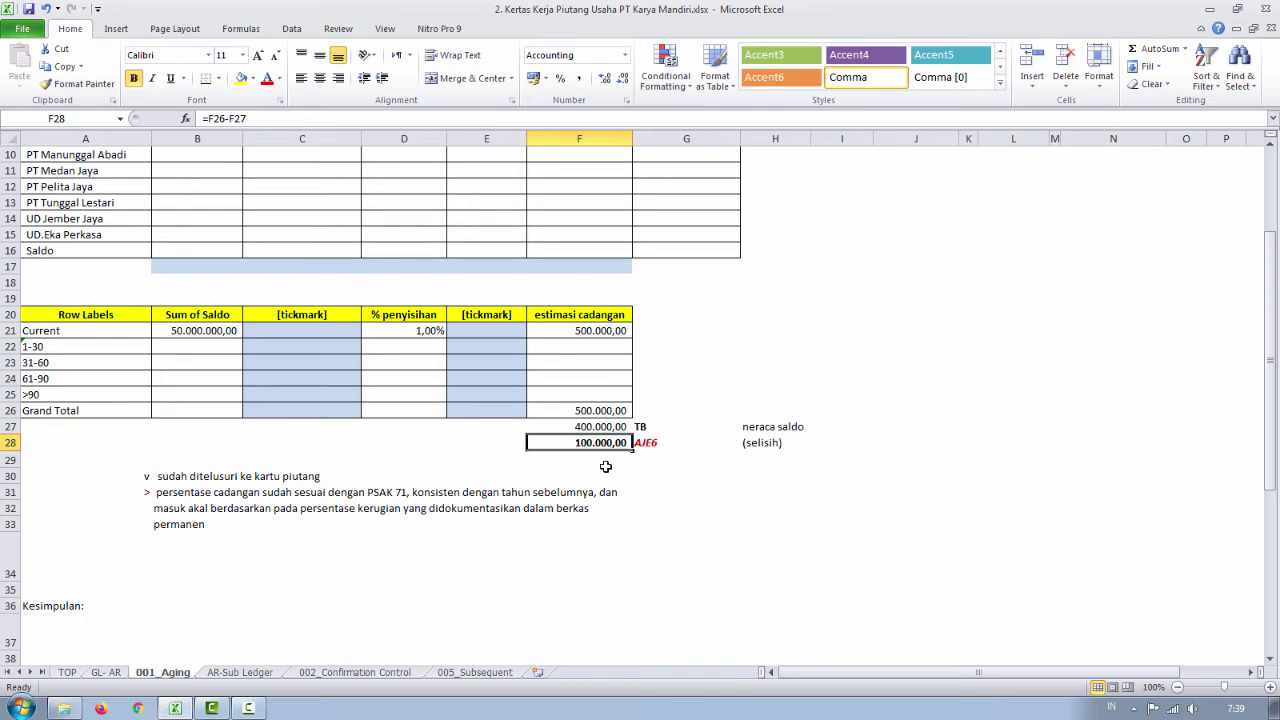
click(605, 462)
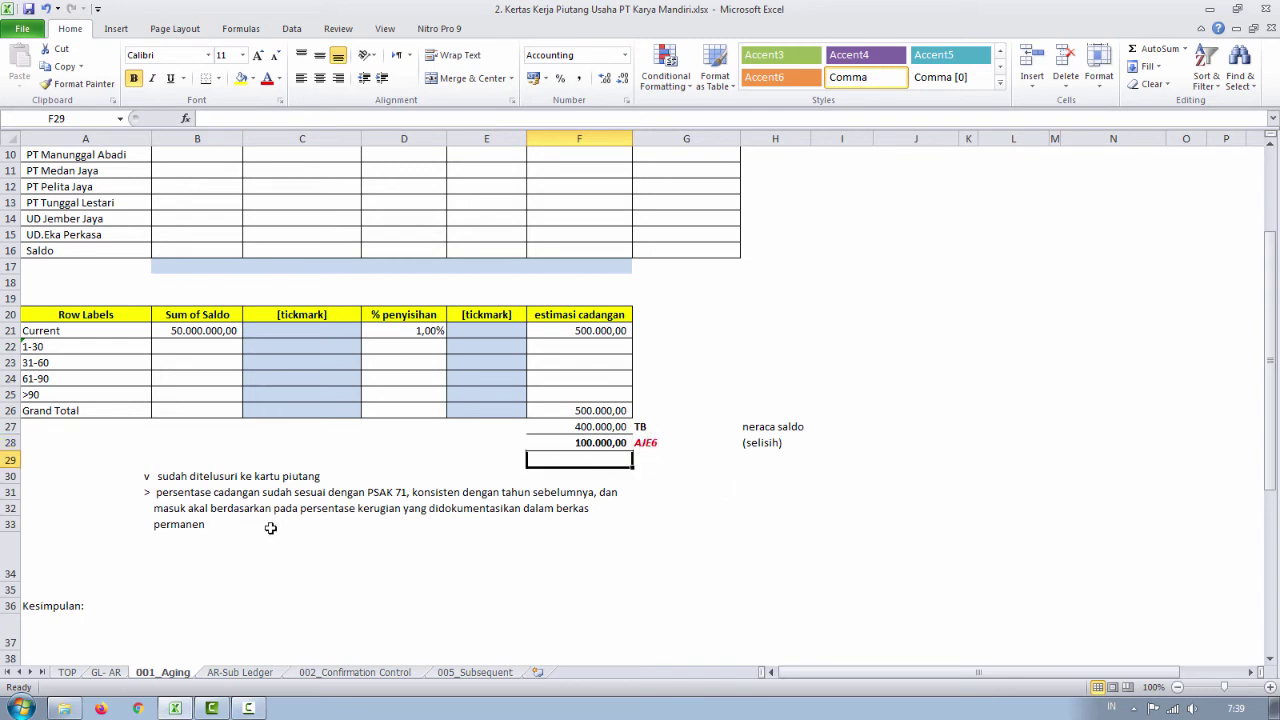
click(284, 331)
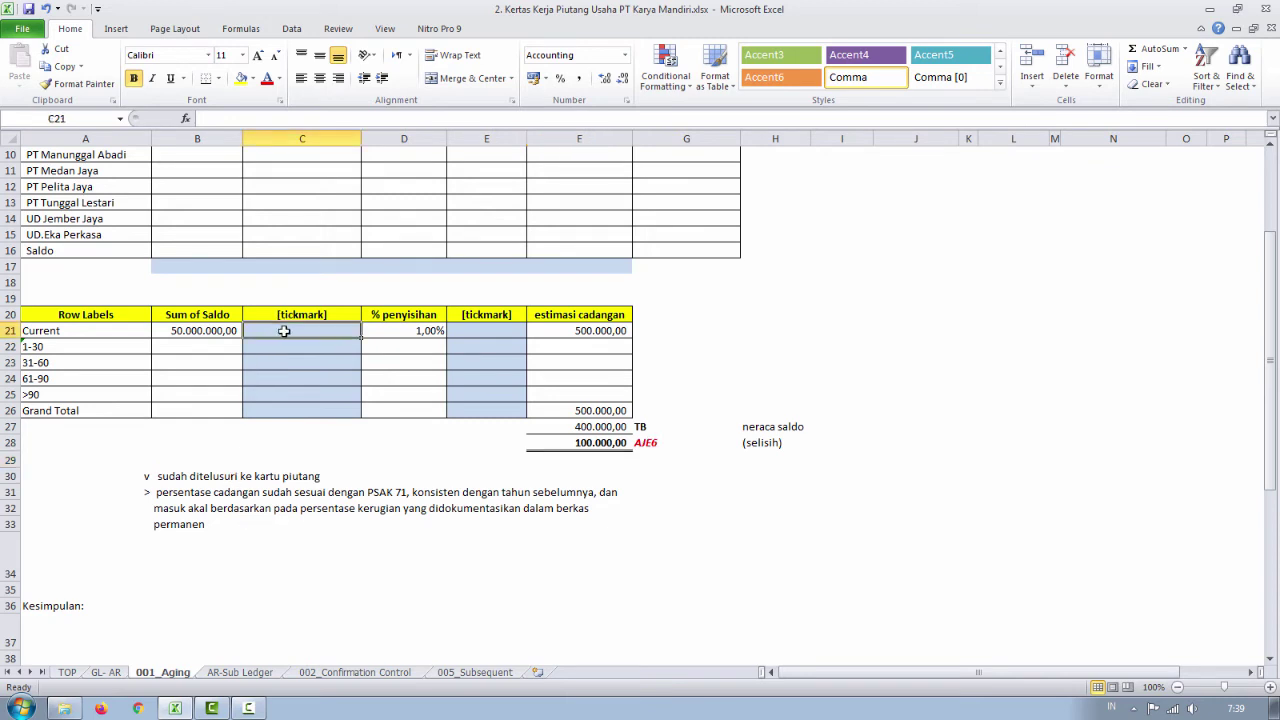
- Examine the provision table's tickmark cells C21:C23 and the shaded tickmark row B17:F17 beneath the Saldo row
click(287, 344)
click(286, 330)
click(283, 345)
click(281, 360)
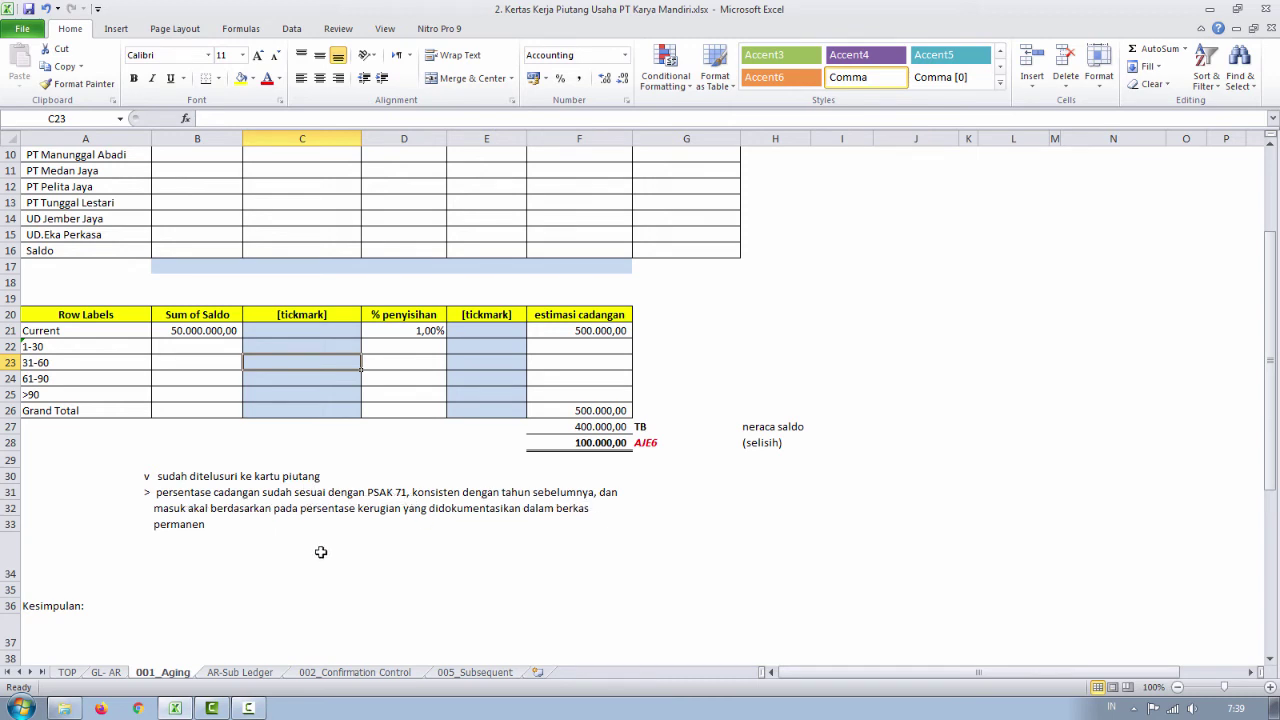
scroll(330, 548, up, 3)
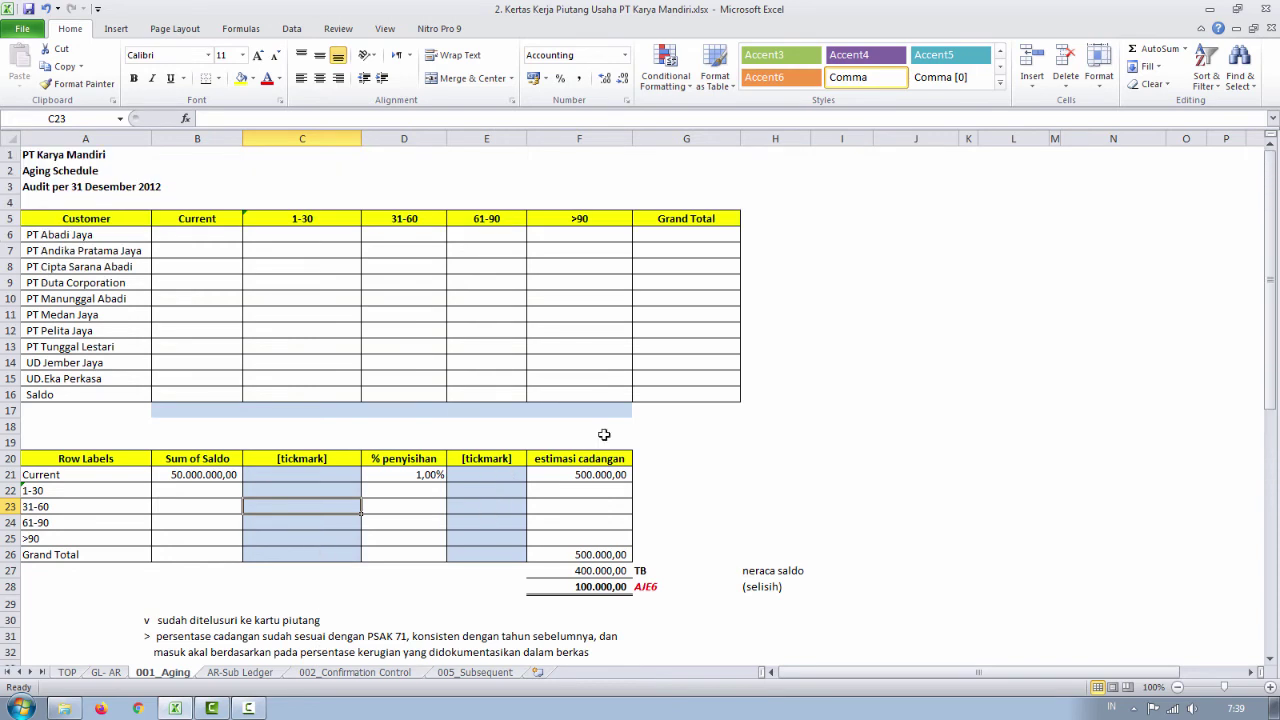
drag(611, 414, 216, 424)
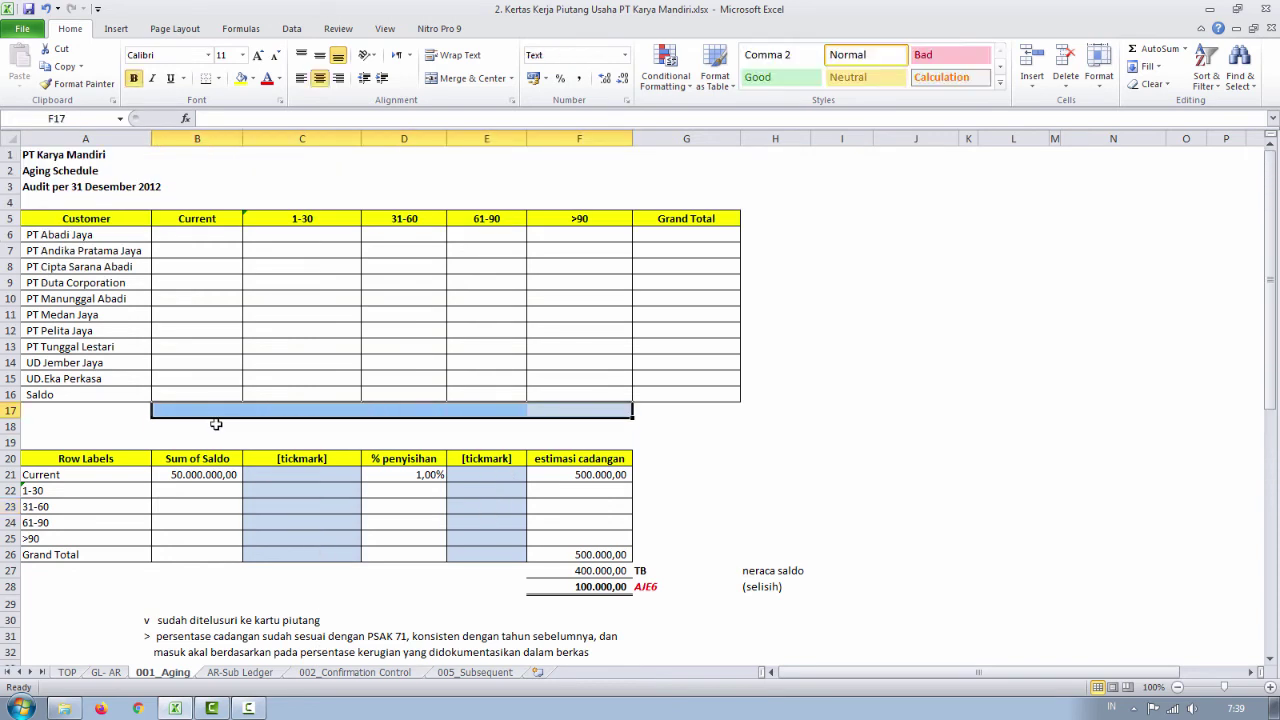
- Total the Current column in Saldo cell B16 with a SUM of B6:B15
click(209, 393)
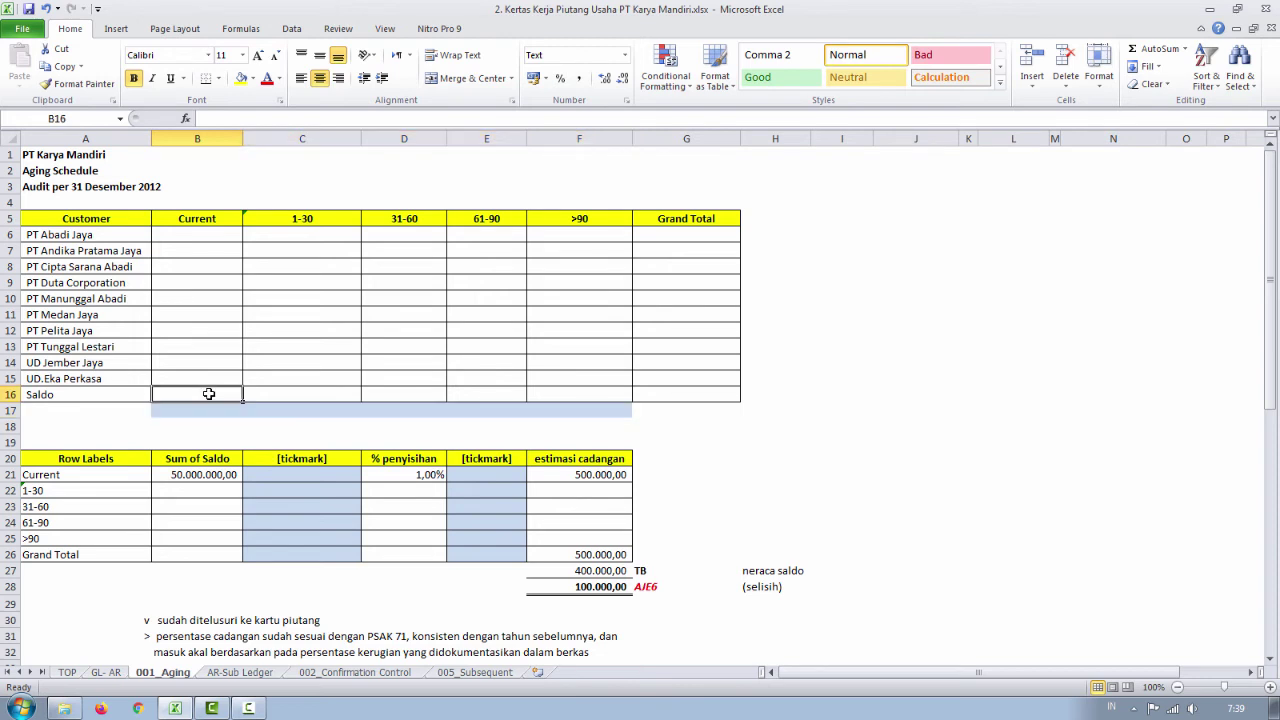
text(=)
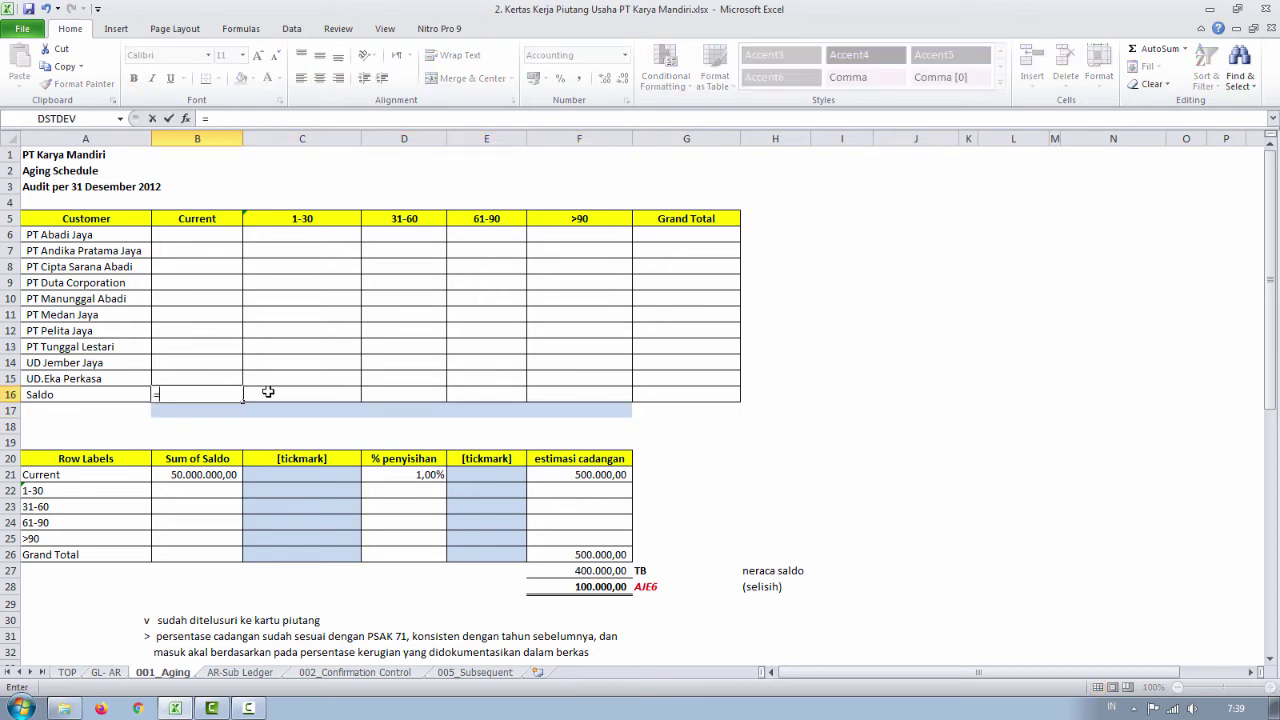
text(sum()
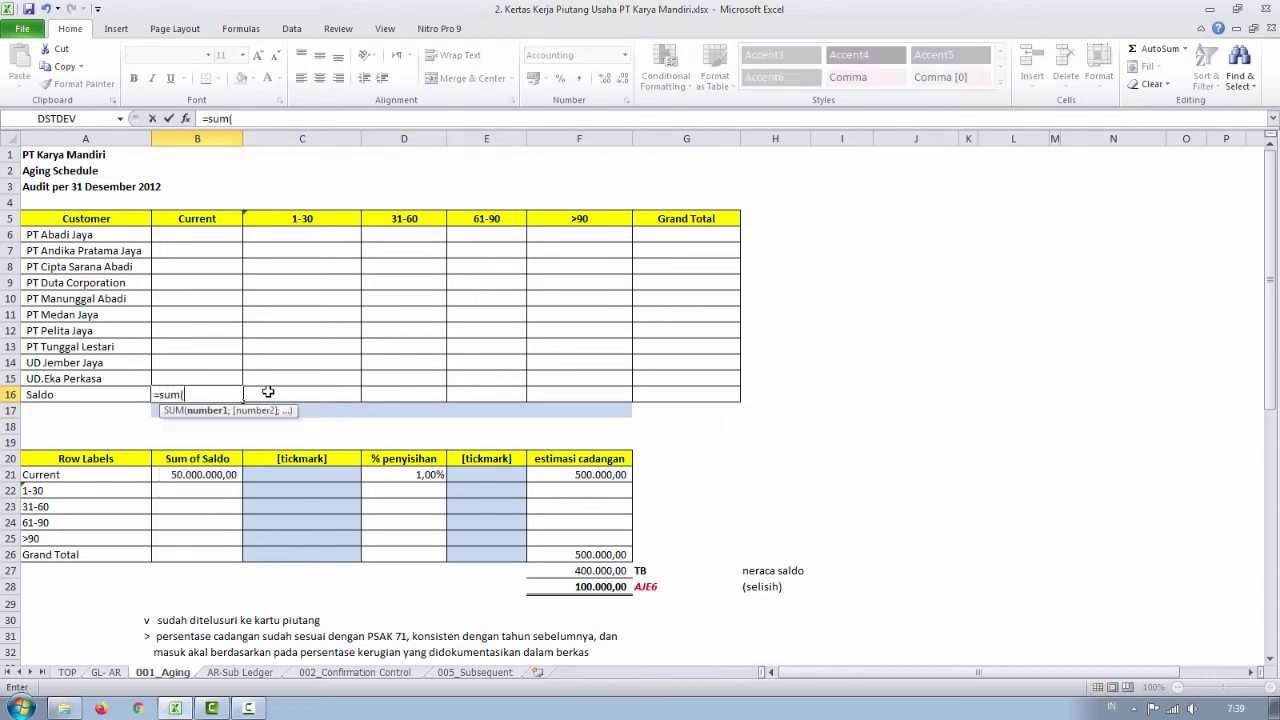
key(Up)
key(shift+Up)
key(shift+Up)
key(shift+Up)
key(shift+Up)
key(shift+Up)
key(shift+Up)
key(shift+Up)
key(shift+Up)
key(shift+Up)
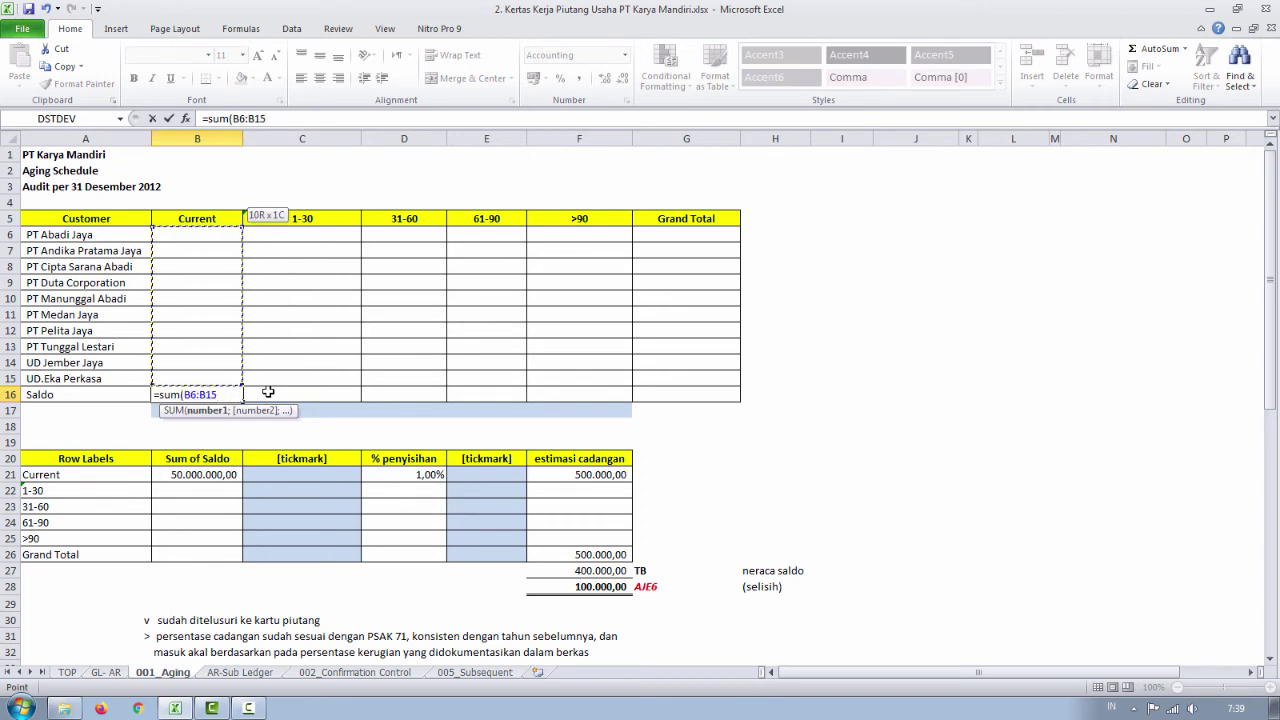
key(Return)
key(Up)
- Look along the Saldo row from C16 and over the provision table, tickmark legend and Kesimpulan section below it
click(268, 392)
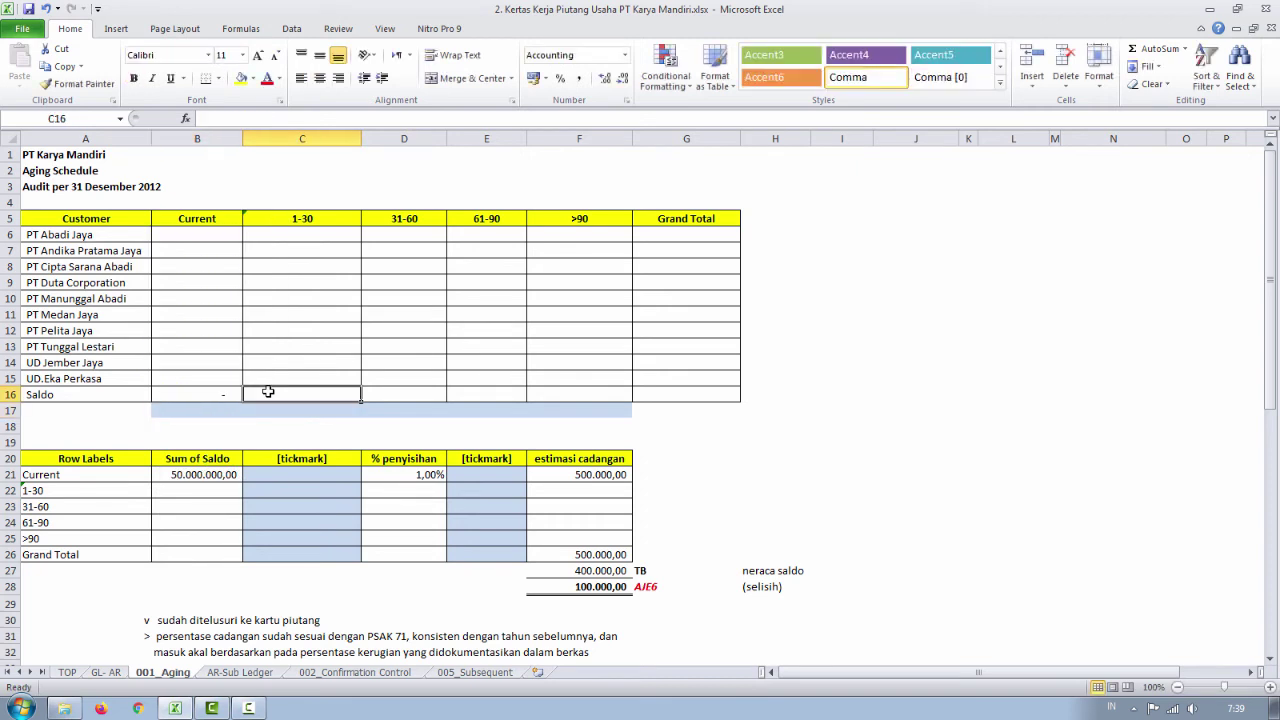
key(Right)
key(Right)
key(Right)
key(Right)
key(Right)
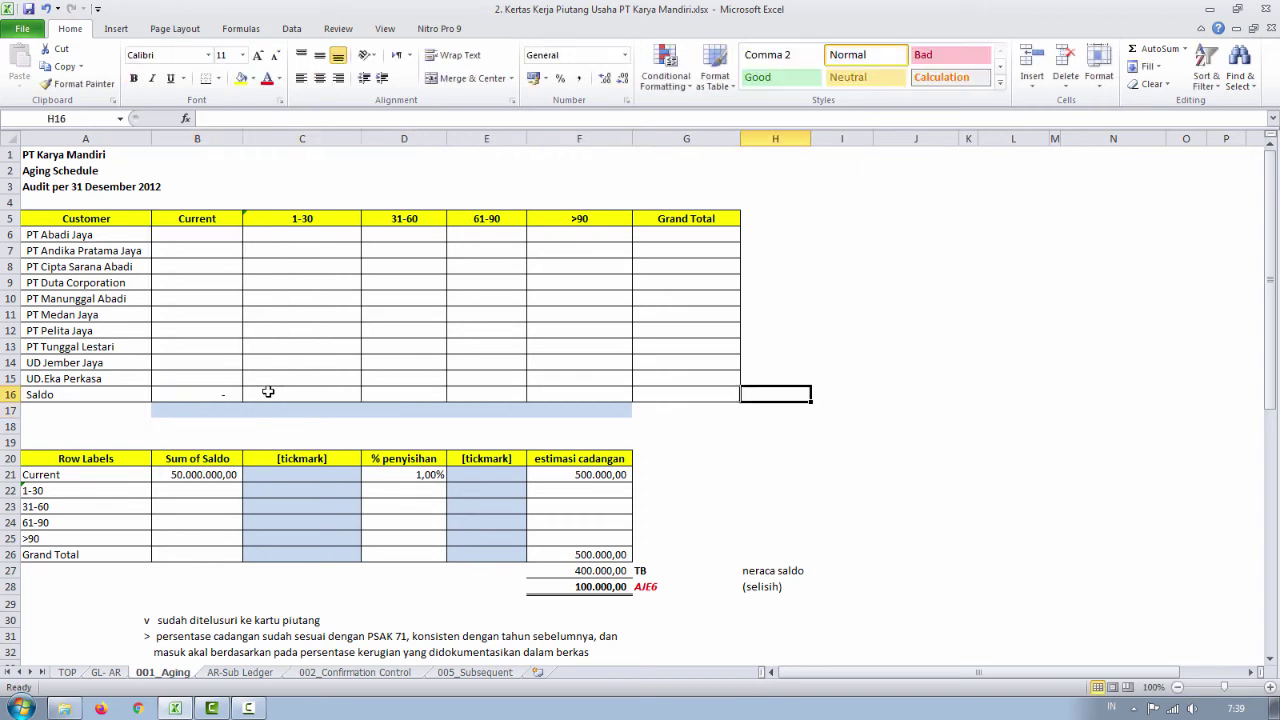
scroll(266, 430, down, 3)
scroll(571, 263, up, 3)
scroll(541, 483, down, 4)
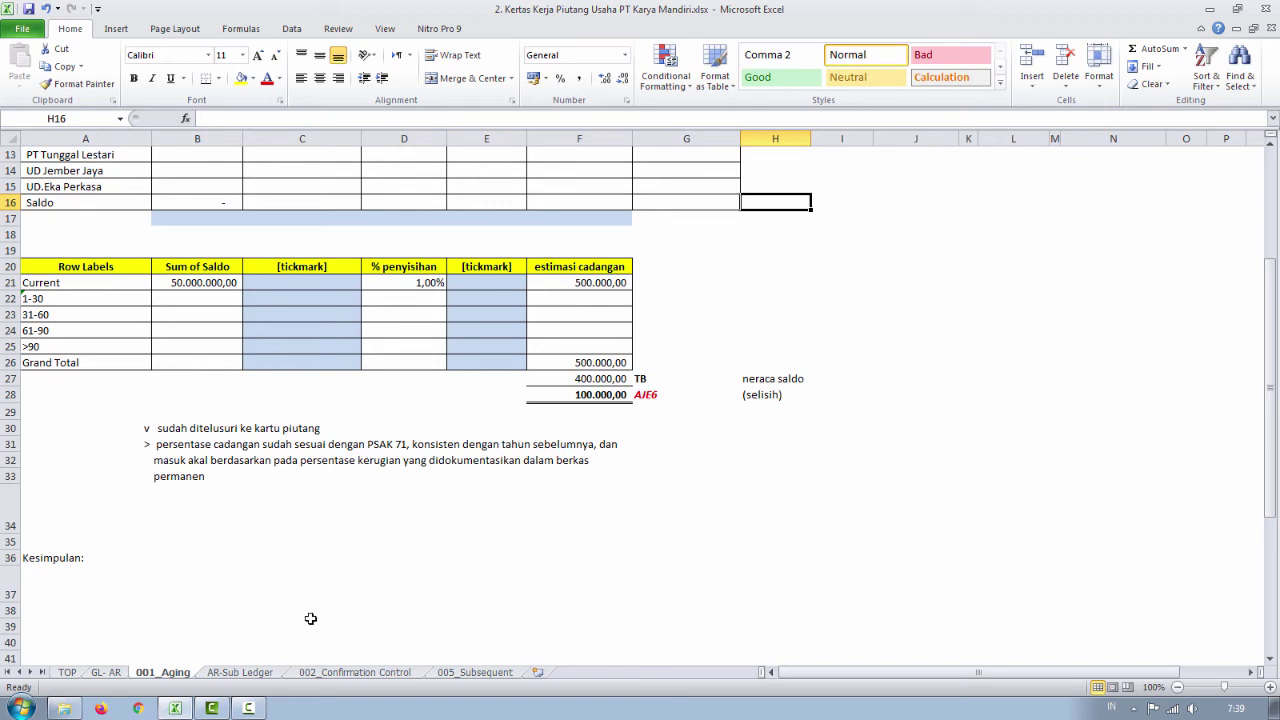
scroll(284, 620, up, 4)
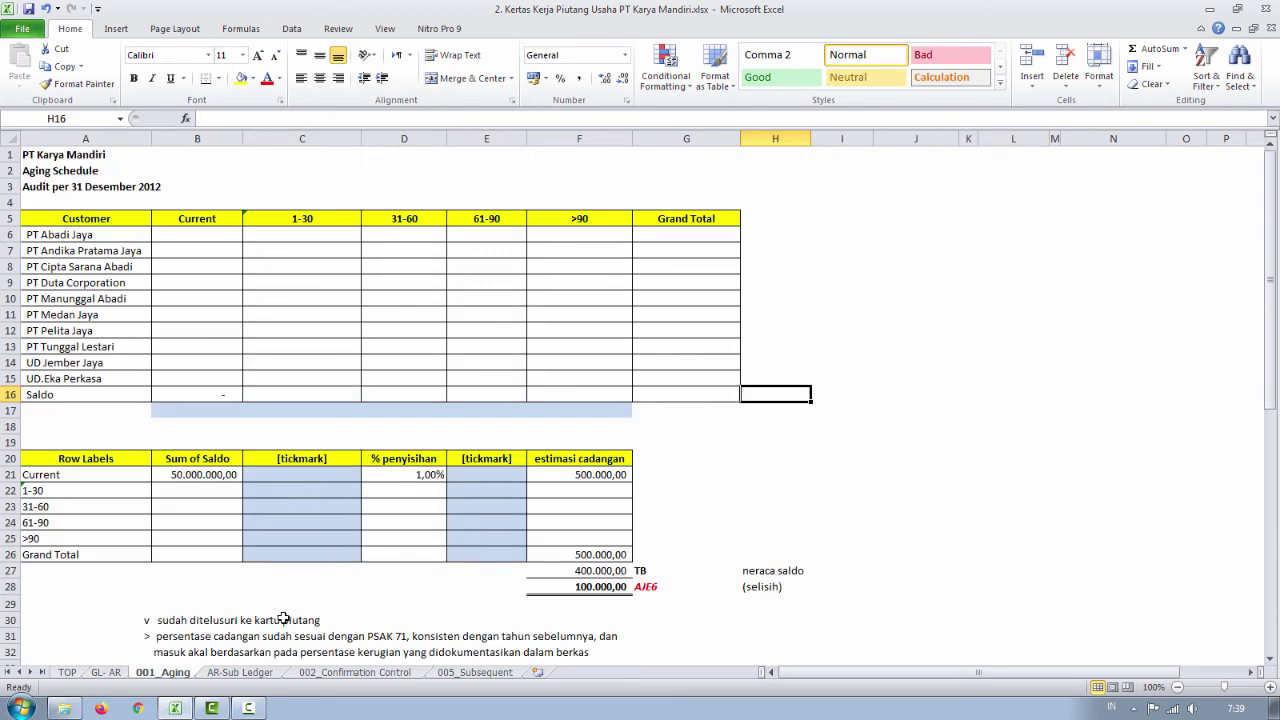
scroll(284, 620, down, 1)
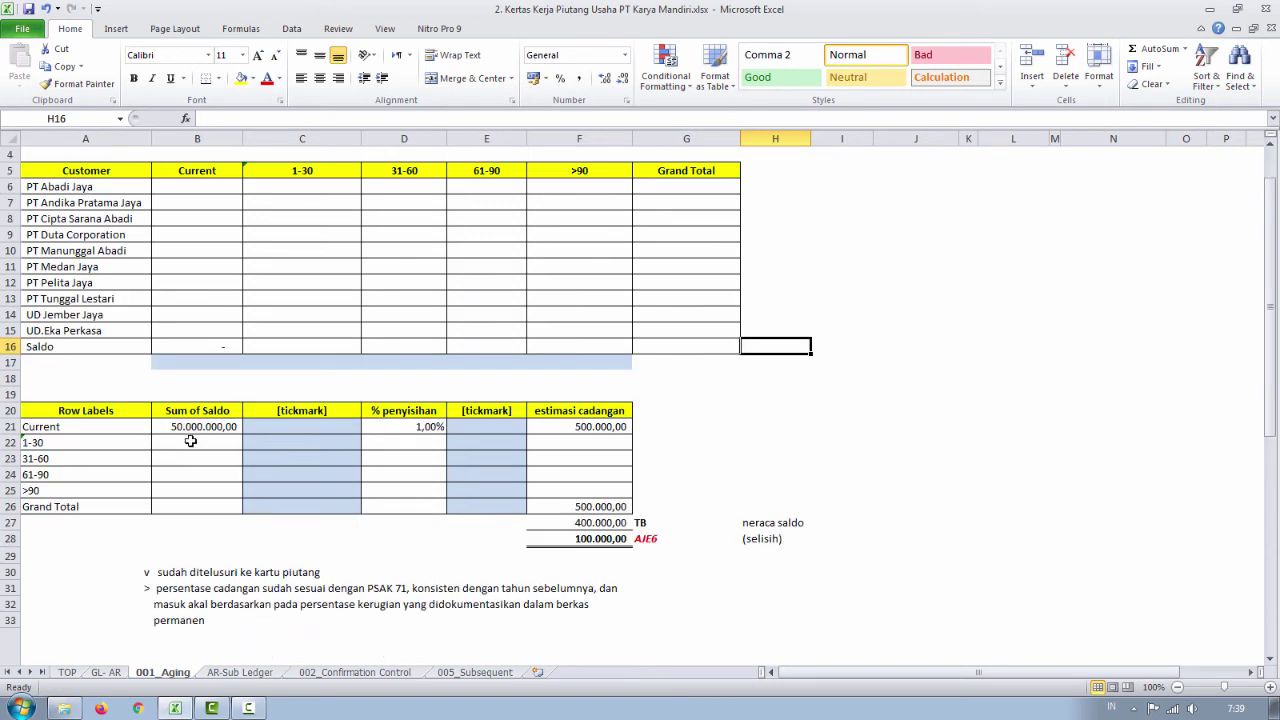
scroll(247, 462, down, 1)
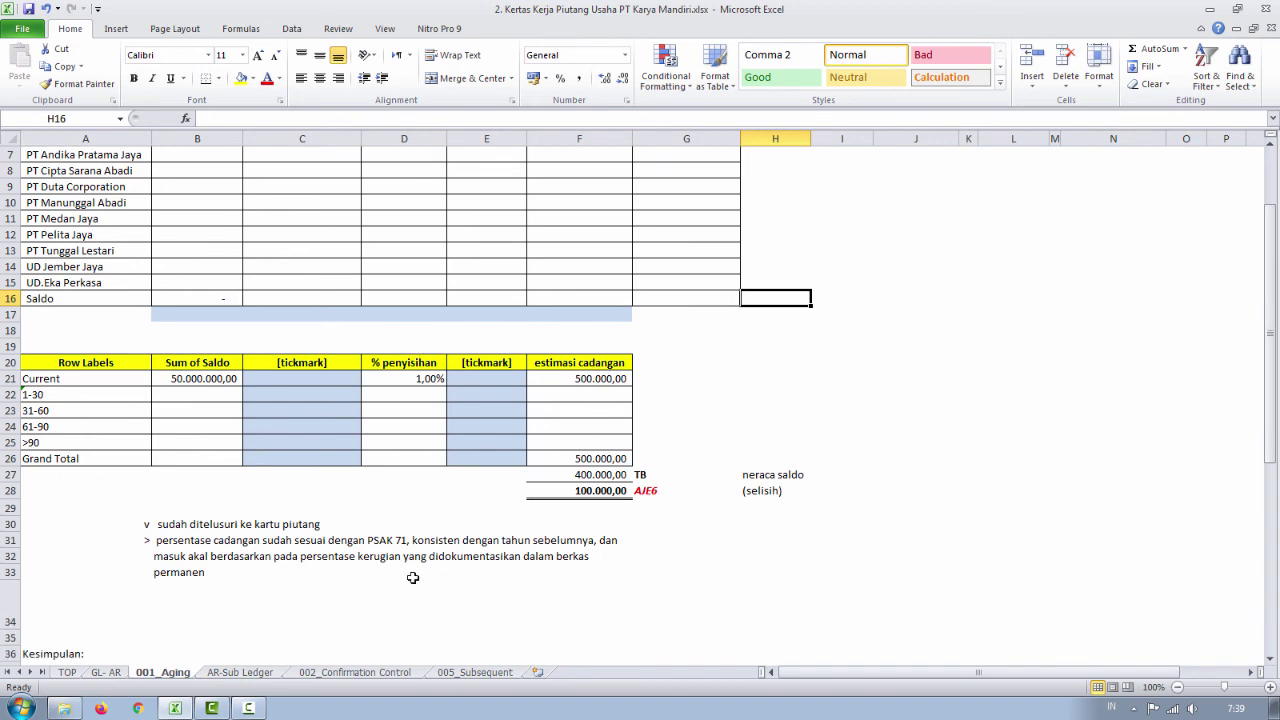
- Compare the AR-Sub Ledger, GL- AR and TOP audit procedure sheets with the aging schedule on 001_Aging
click(257, 676)
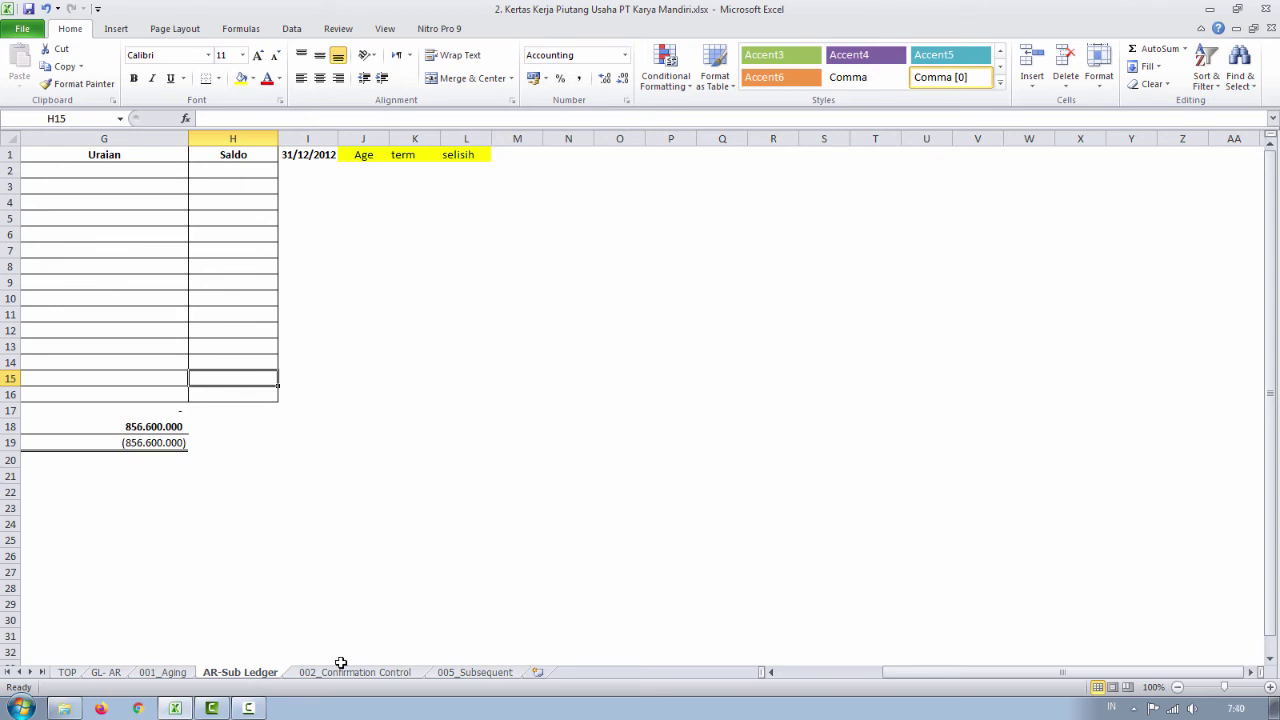
click(177, 678)
click(105, 675)
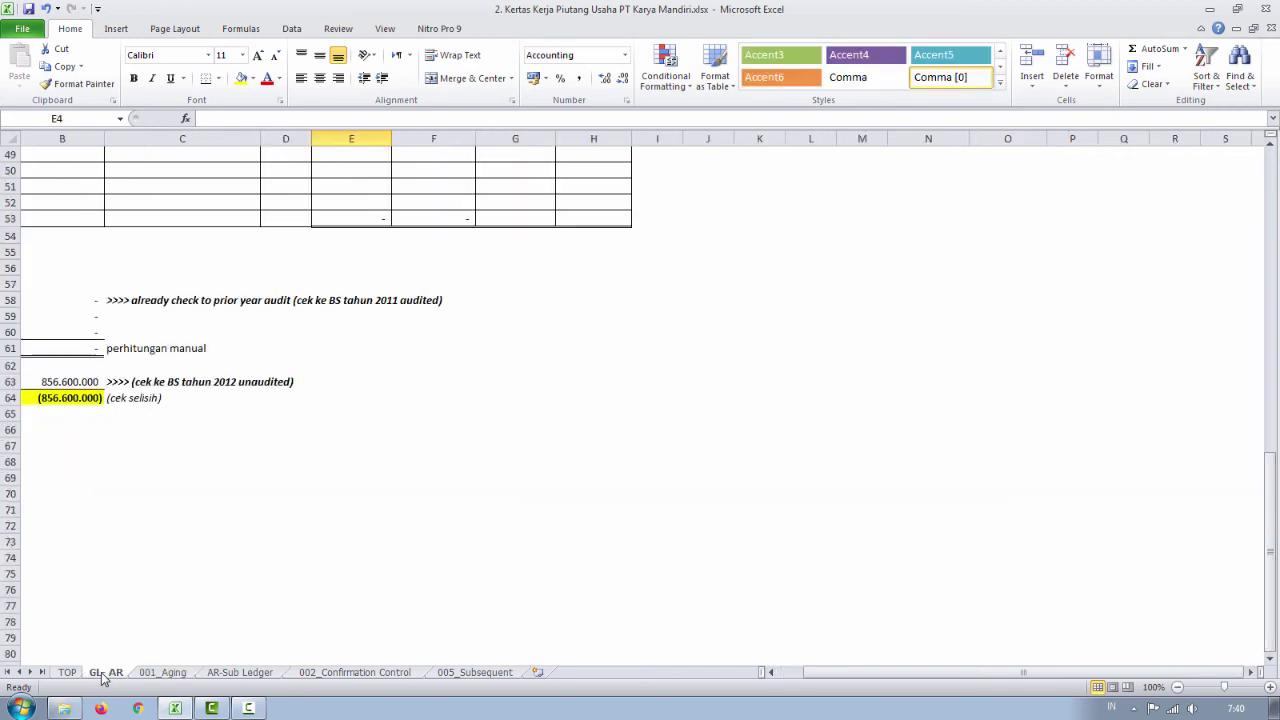
click(70, 676)
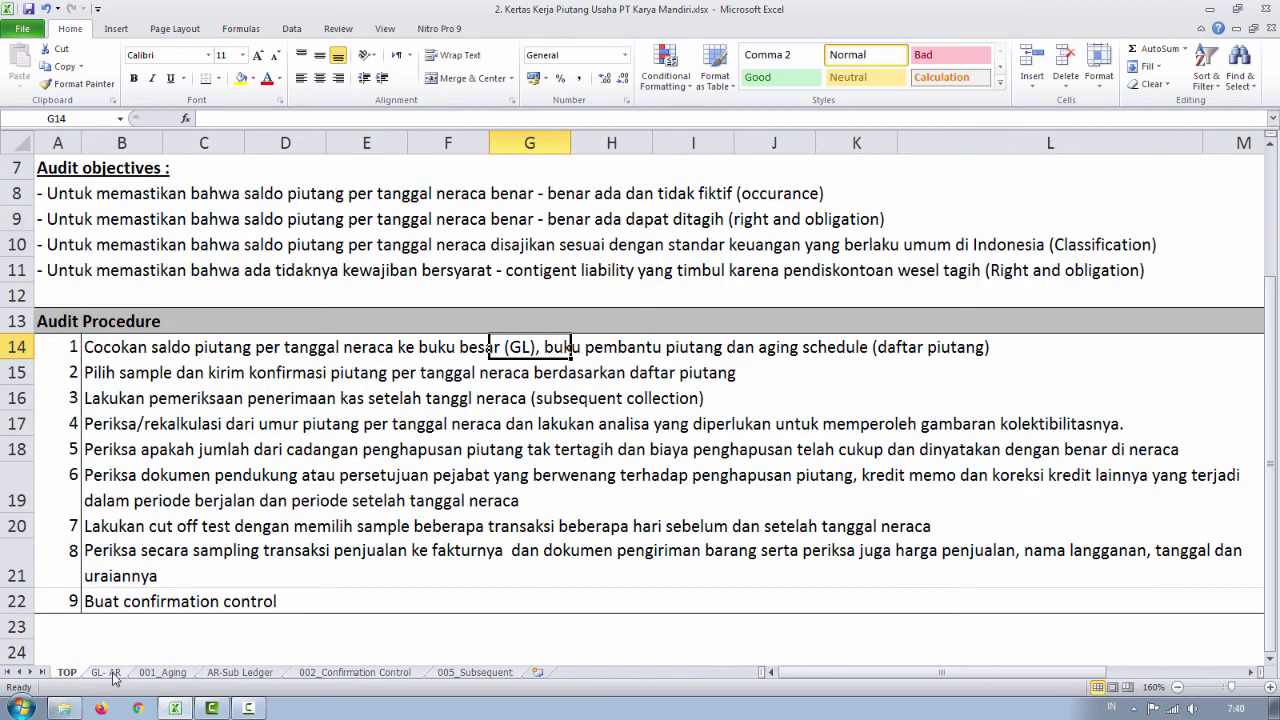
click(113, 676)
scroll(175, 586, up, 16)
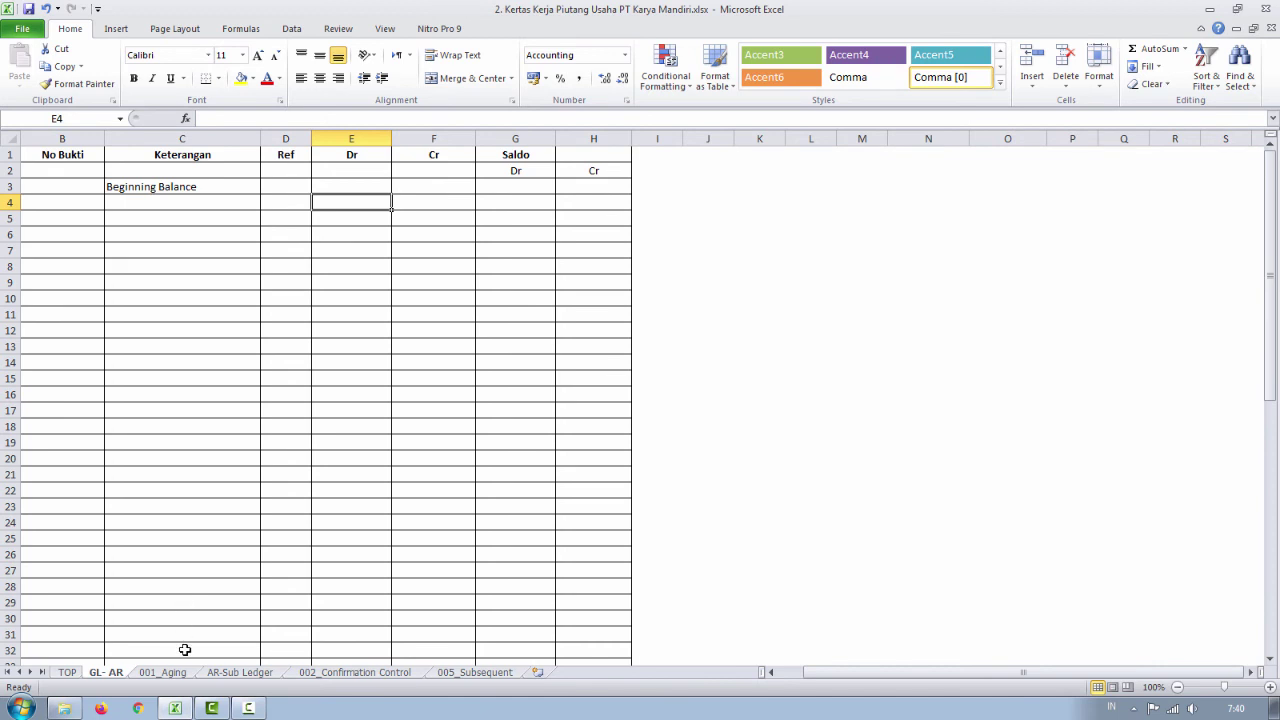
click(164, 673)
scroll(251, 567, up, 2)
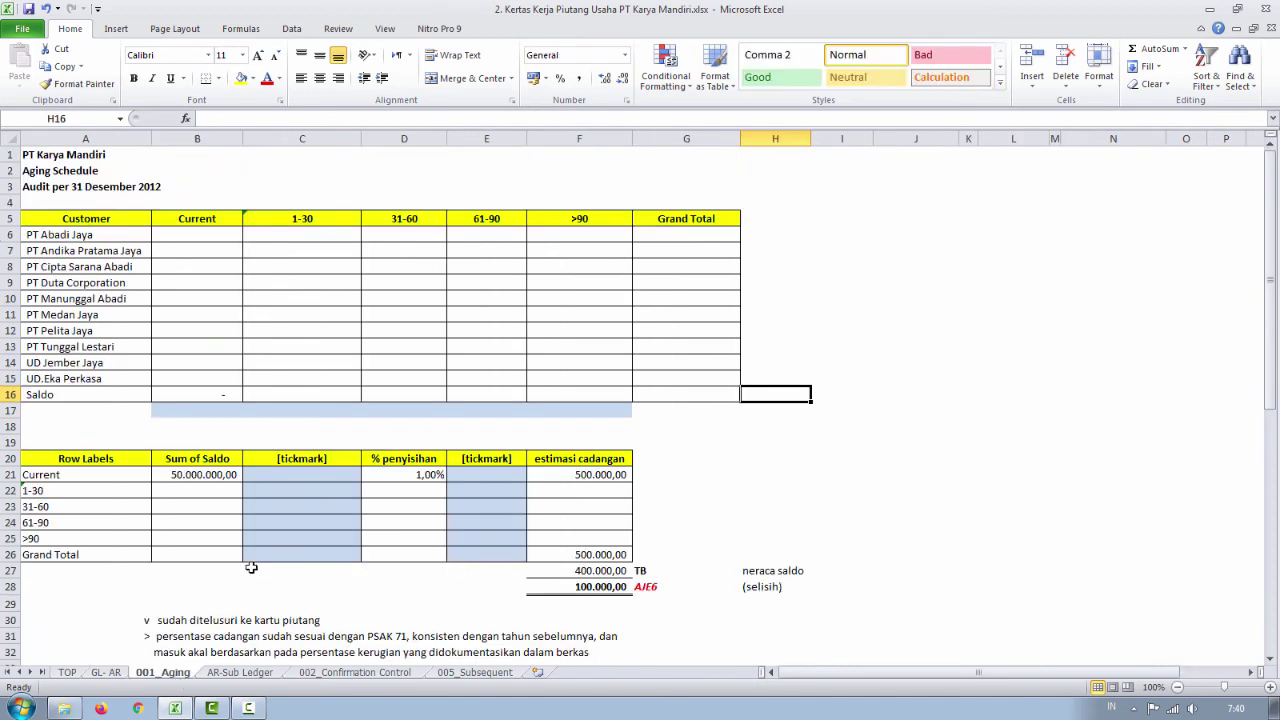
- Inspect the balance in B63 of the GL- AR sheet that is checked against the unaudited 2012 balance sheet
click(118, 676)
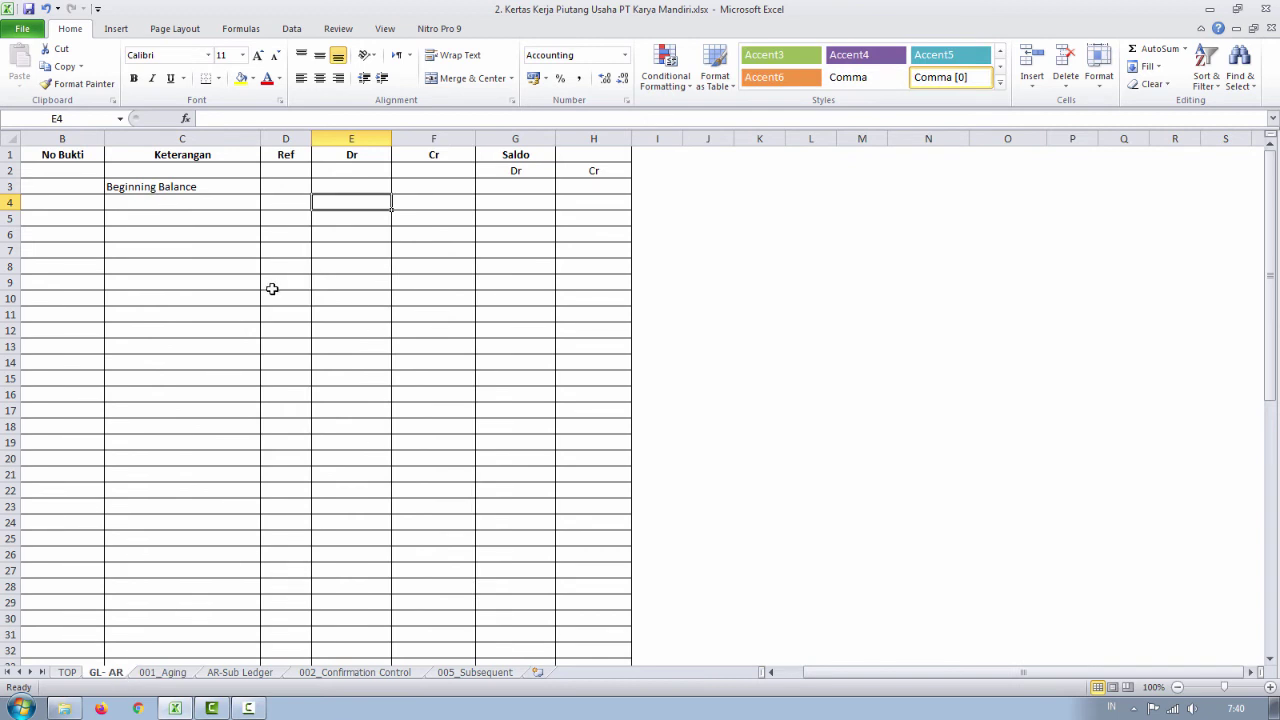
scroll(272, 289, down, 11)
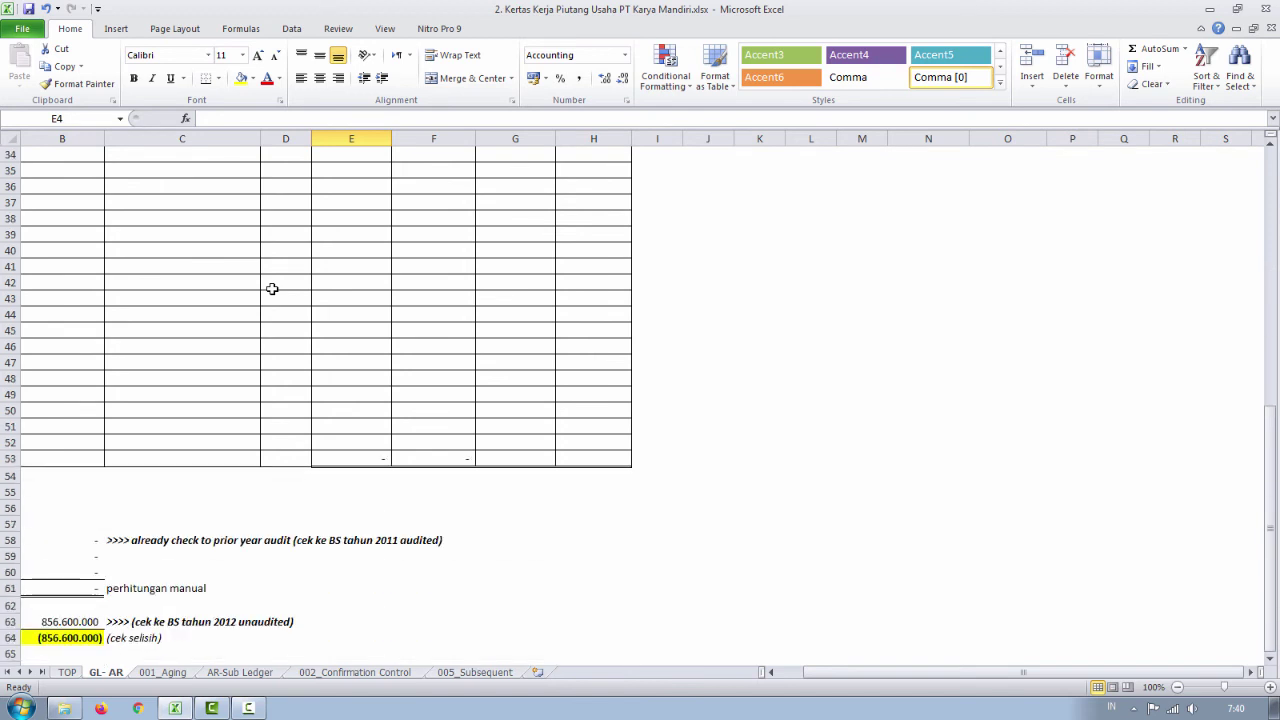
scroll(272, 289, down, 3)
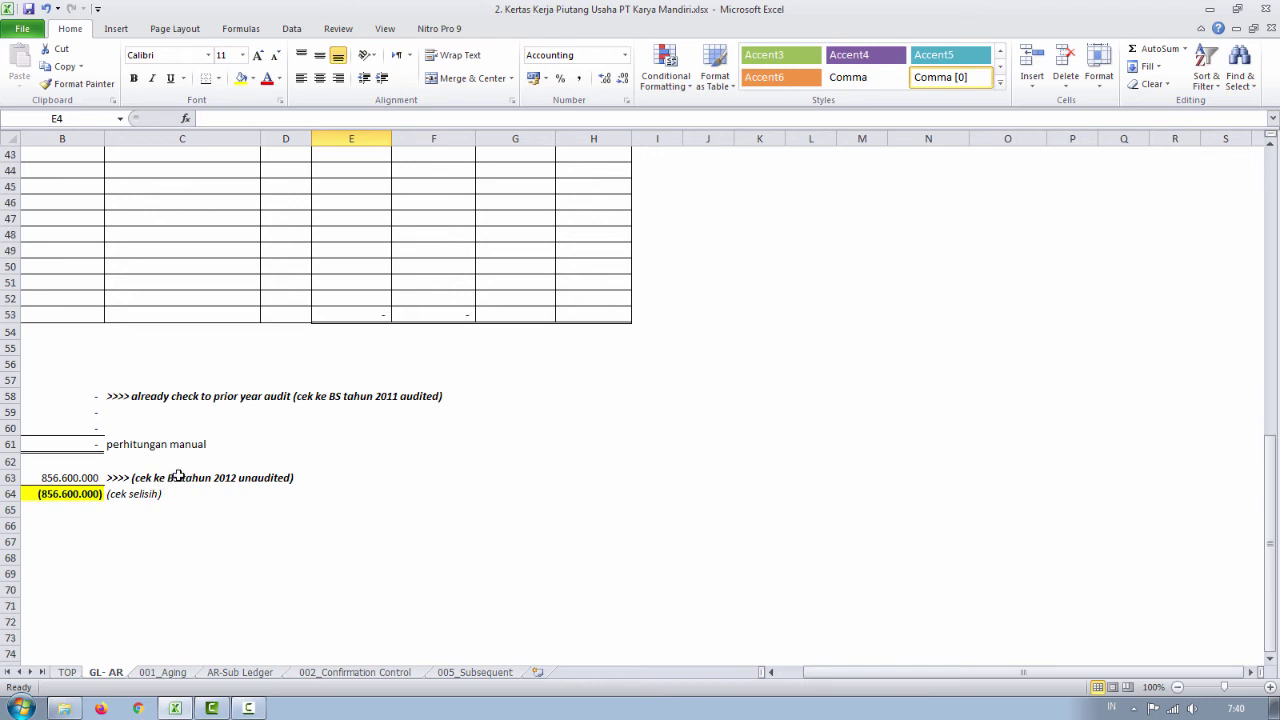
click(74, 478)
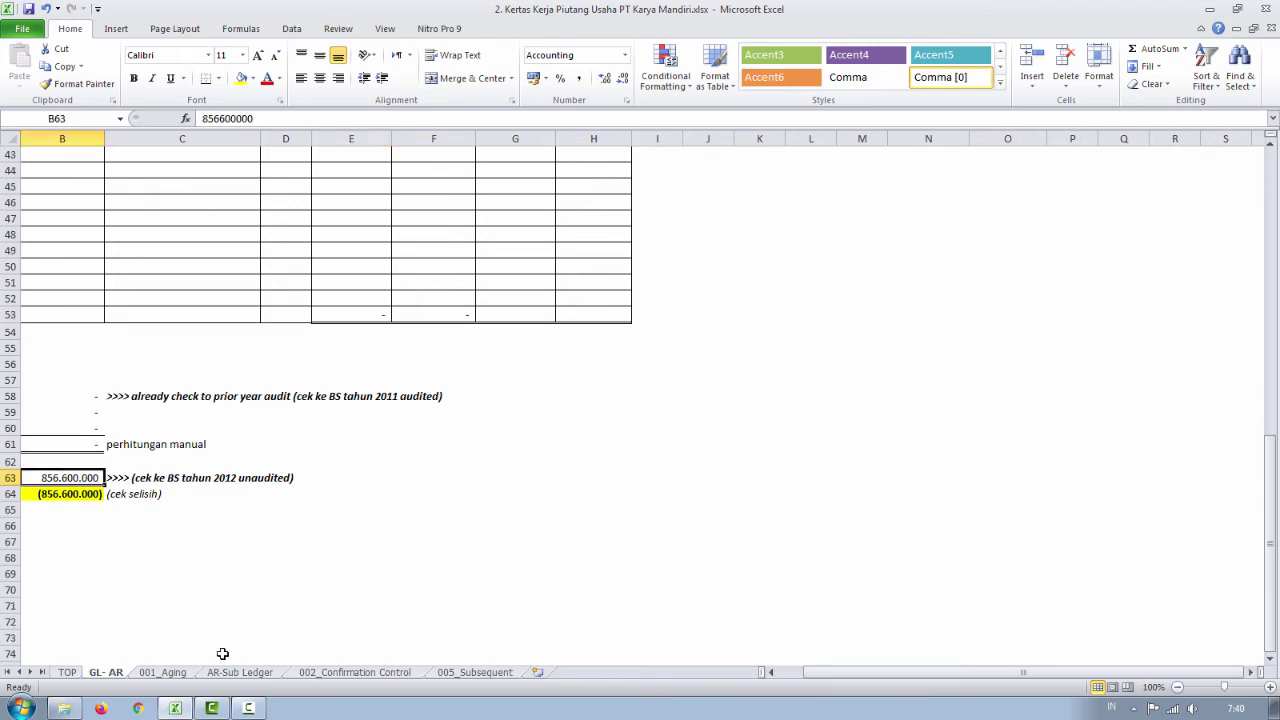
- Return to 001_Aging and examine the customer list A6:A15, the aging category headers and the empty balance grid B6:G15
click(165, 673)
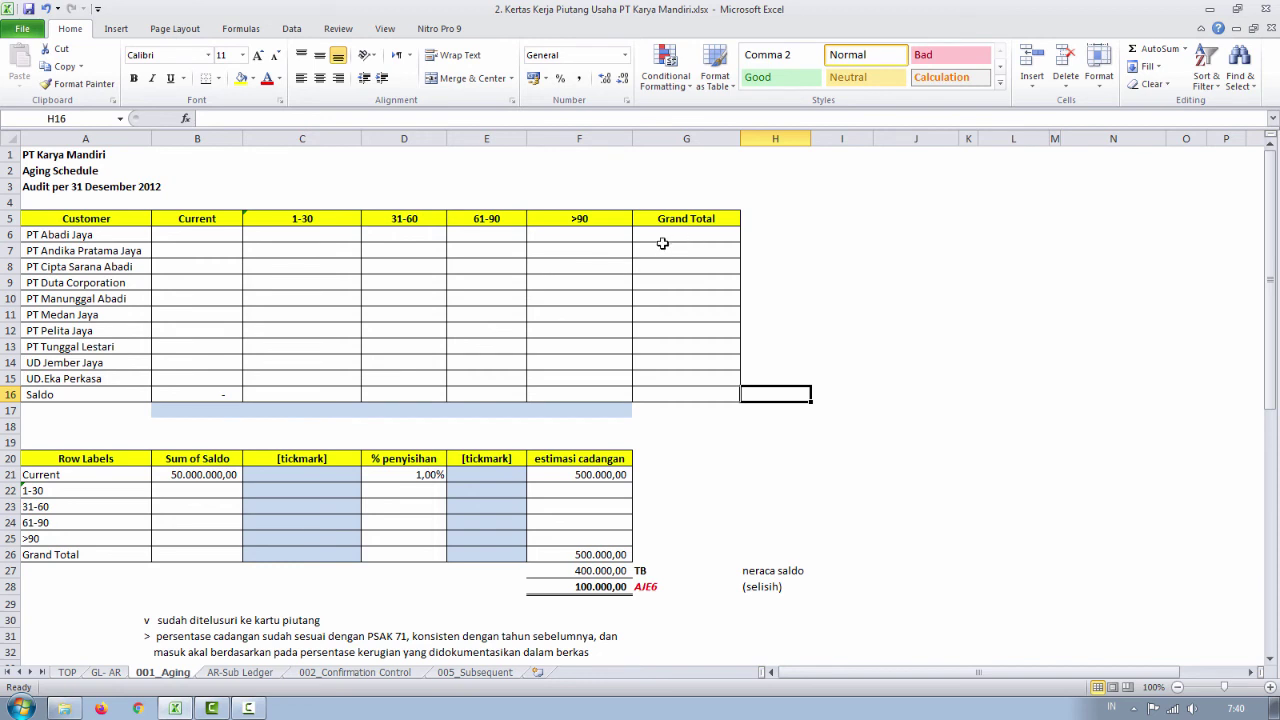
drag(117, 234, 155, 389)
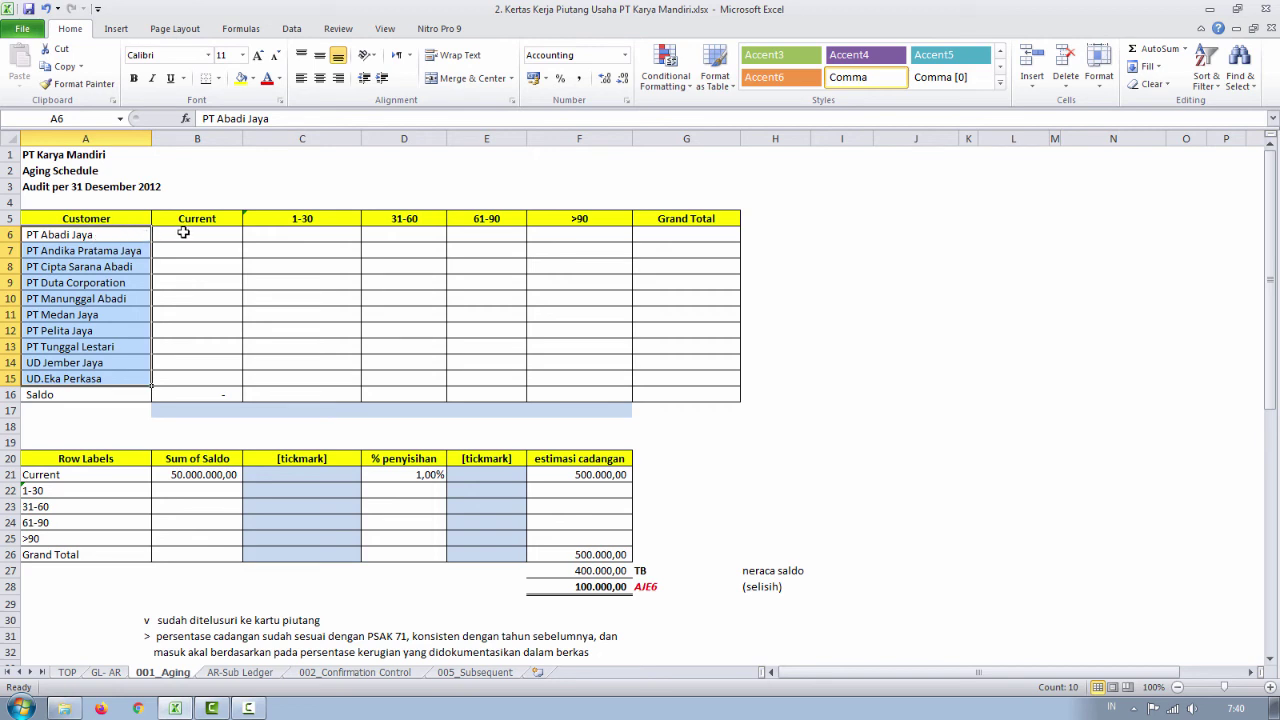
click(93, 233)
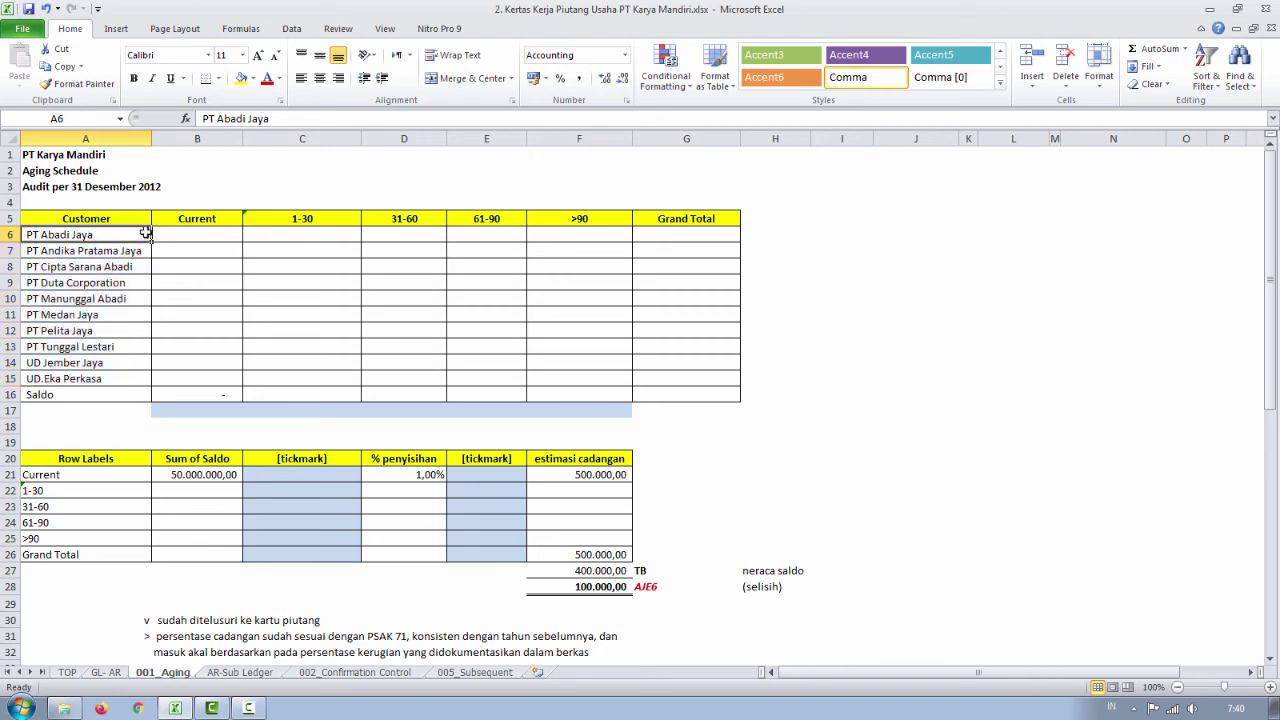
click(199, 233)
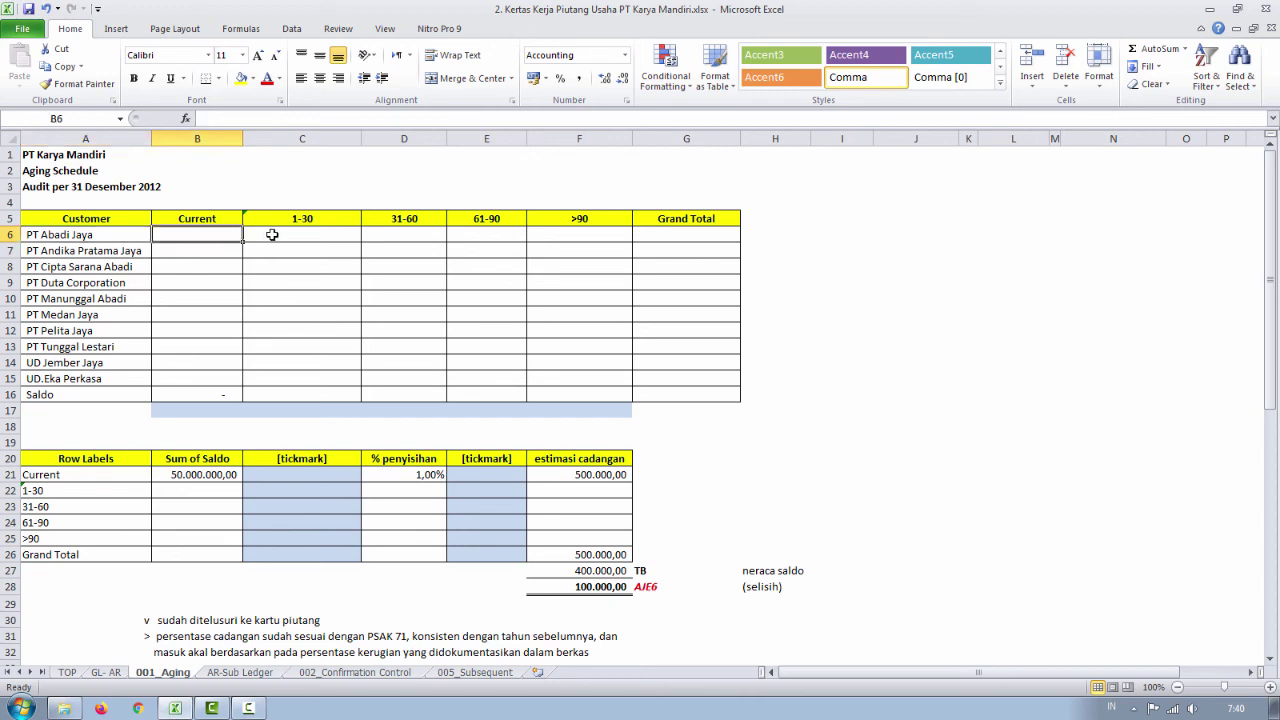
click(272, 234)
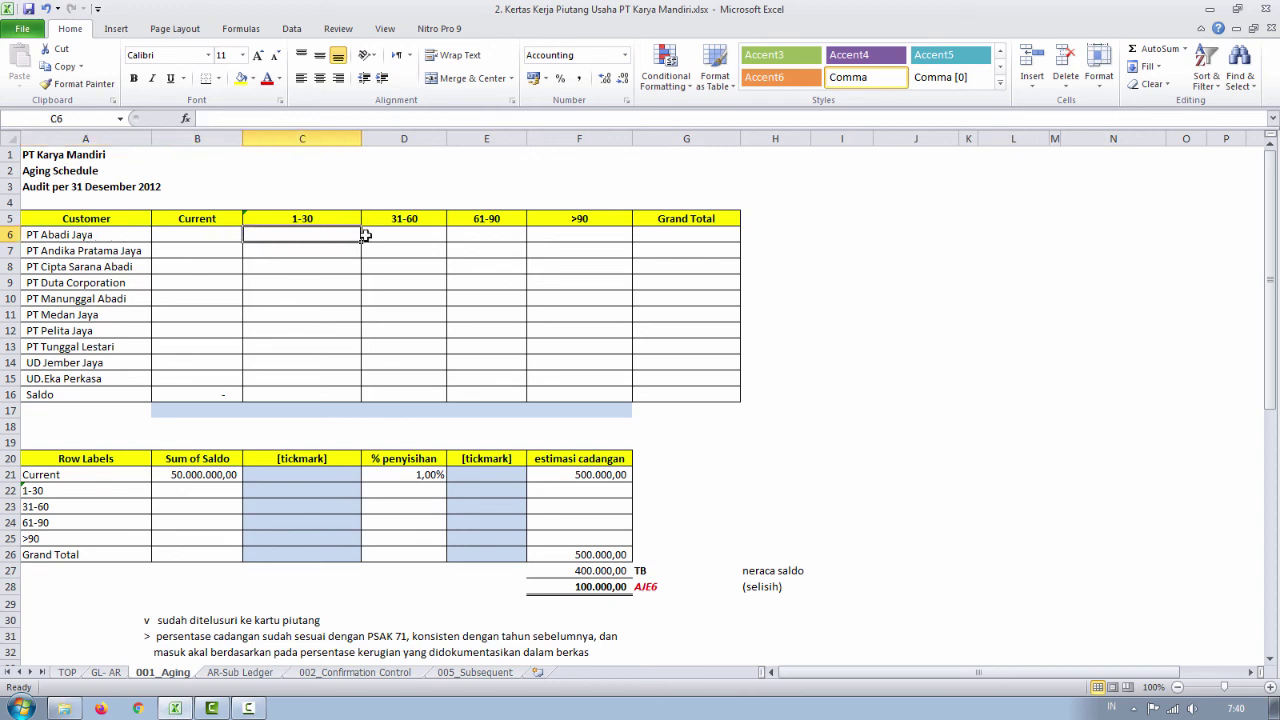
drag(329, 232, 586, 232)
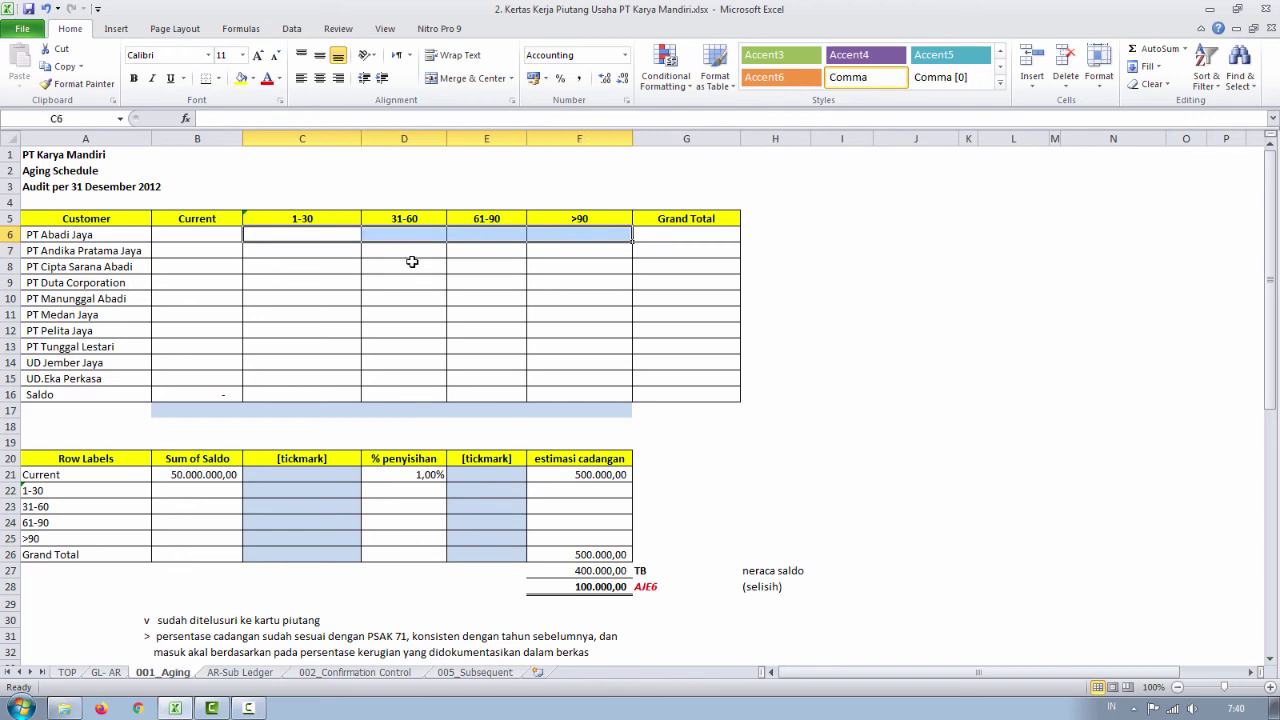
click(310, 220)
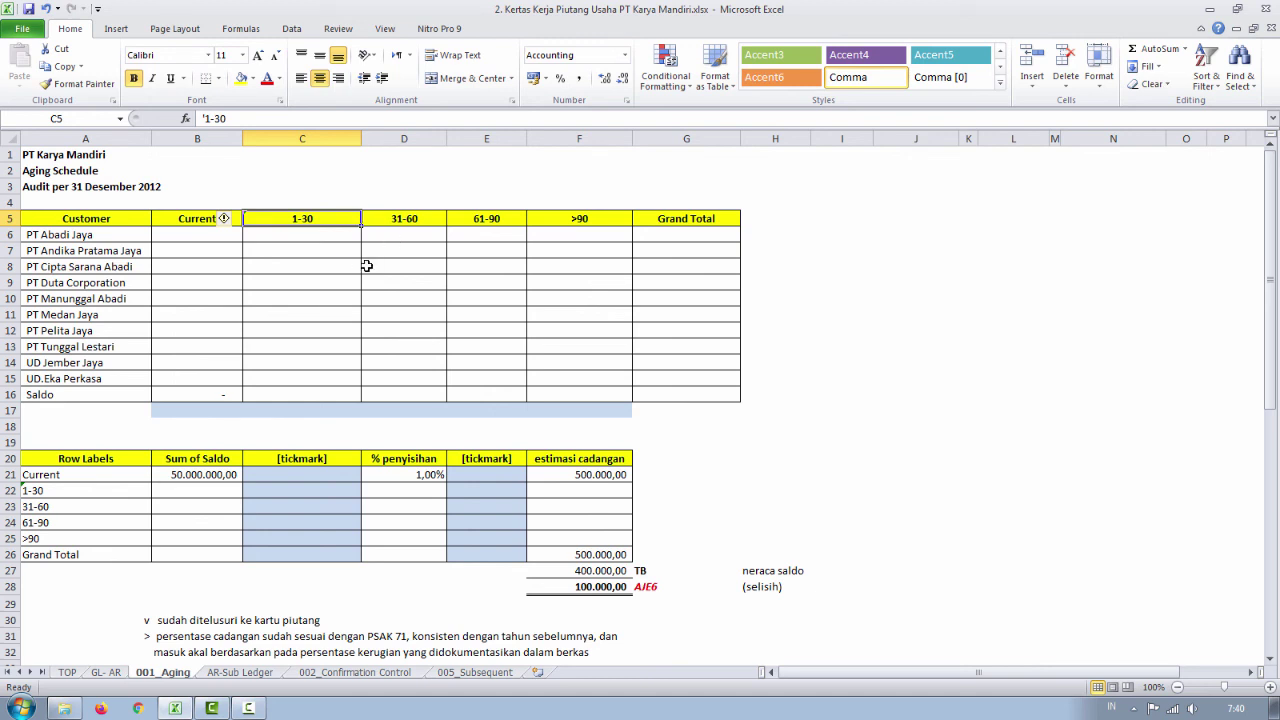
click(405, 216)
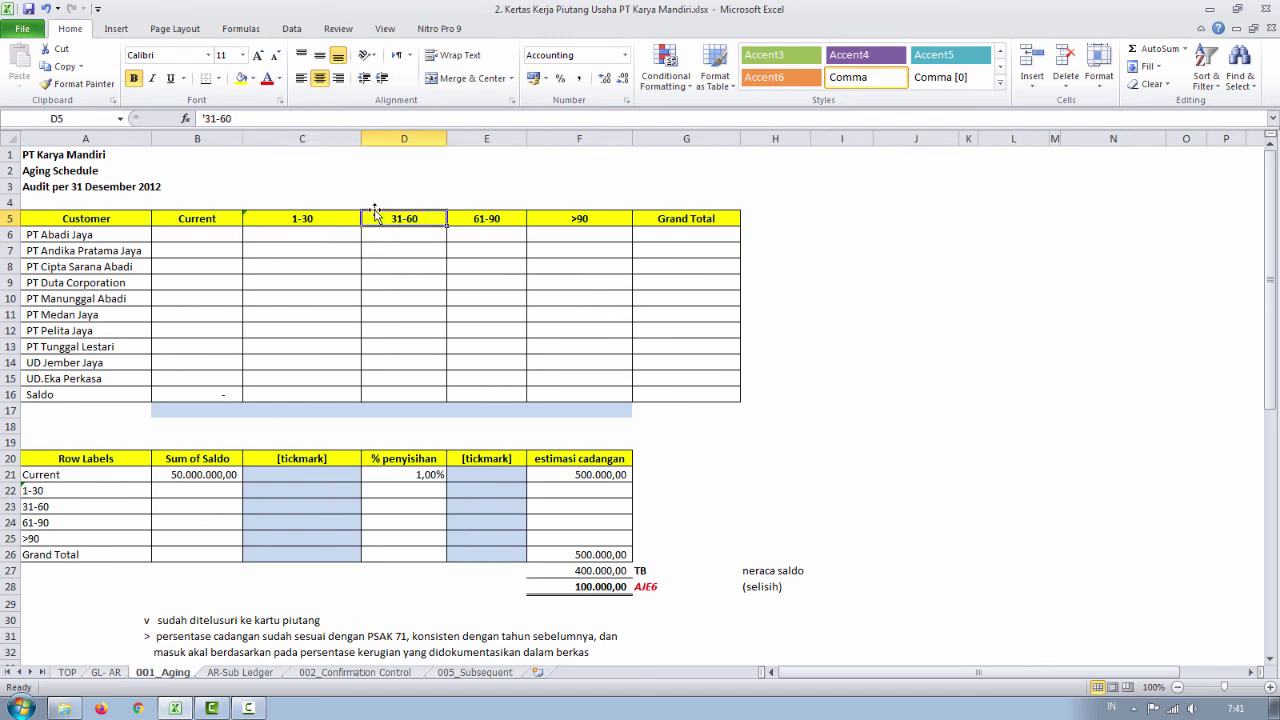
click(211, 230)
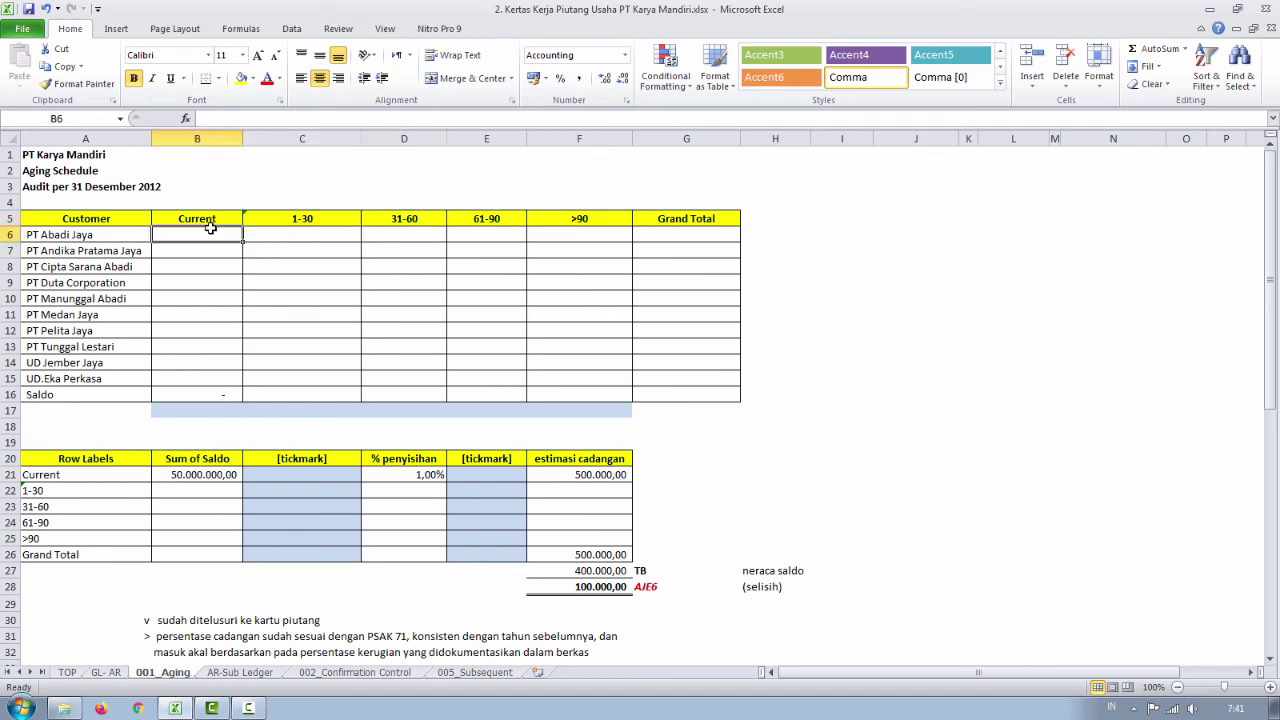
drag(211, 230, 643, 372)
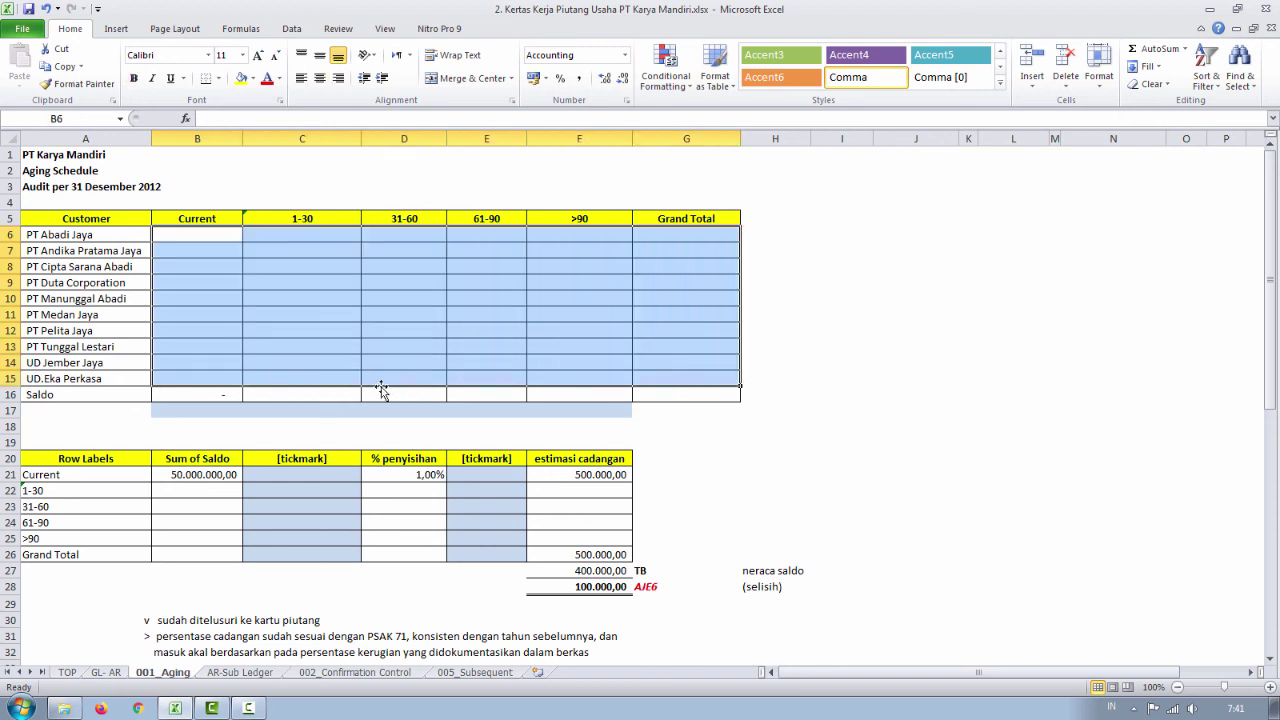
- Check each Saldo total cell from B16 to the Grand Total in G16 against the Sum of Saldo table below
click(207, 395)
click(295, 399)
click(405, 401)
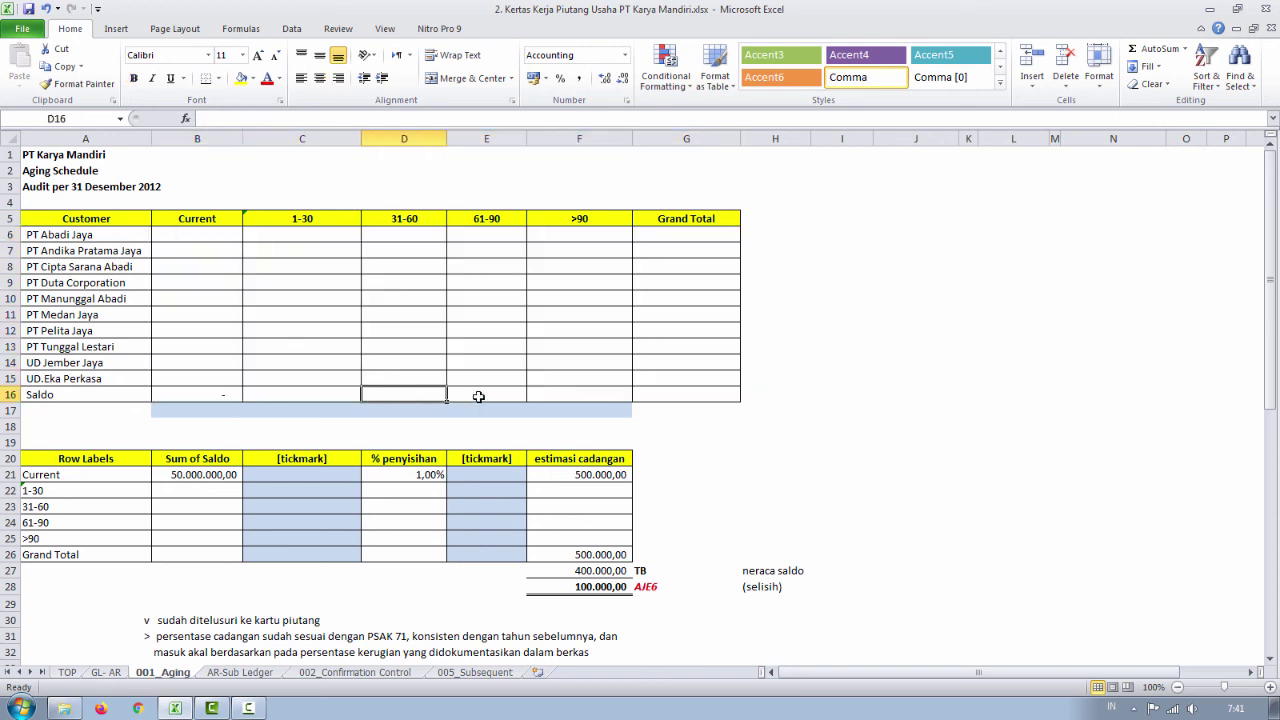
click(479, 397)
click(553, 397)
click(668, 397)
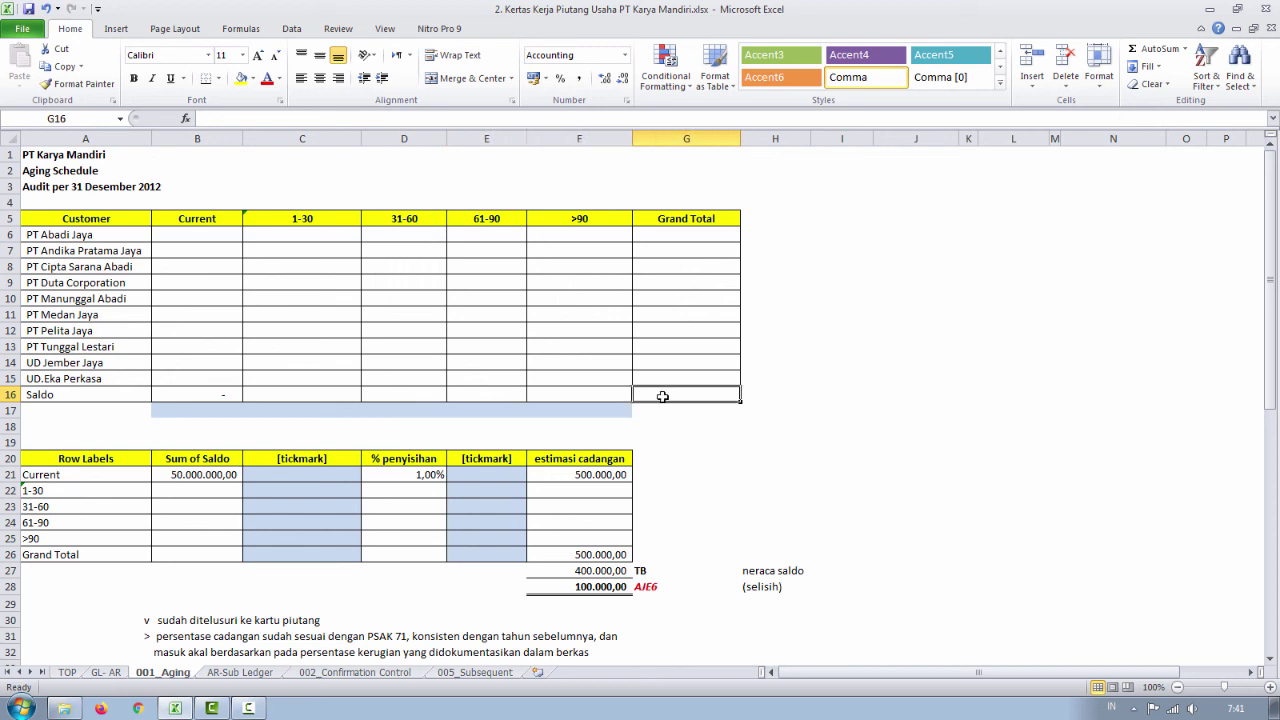
scroll(227, 466, down, 2)
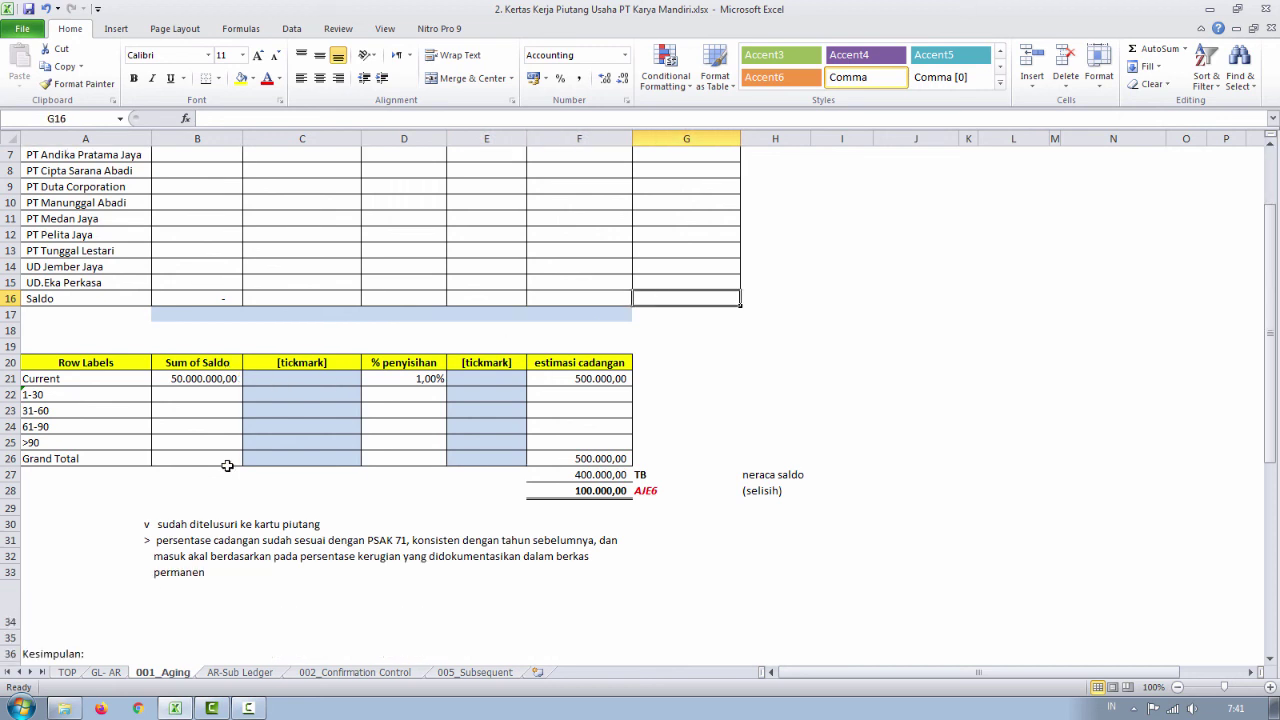
- Clear the sample provision percentage in D21 and the sample Sum of Saldo amount for Current in B21
scroll(227, 466, up, 2)
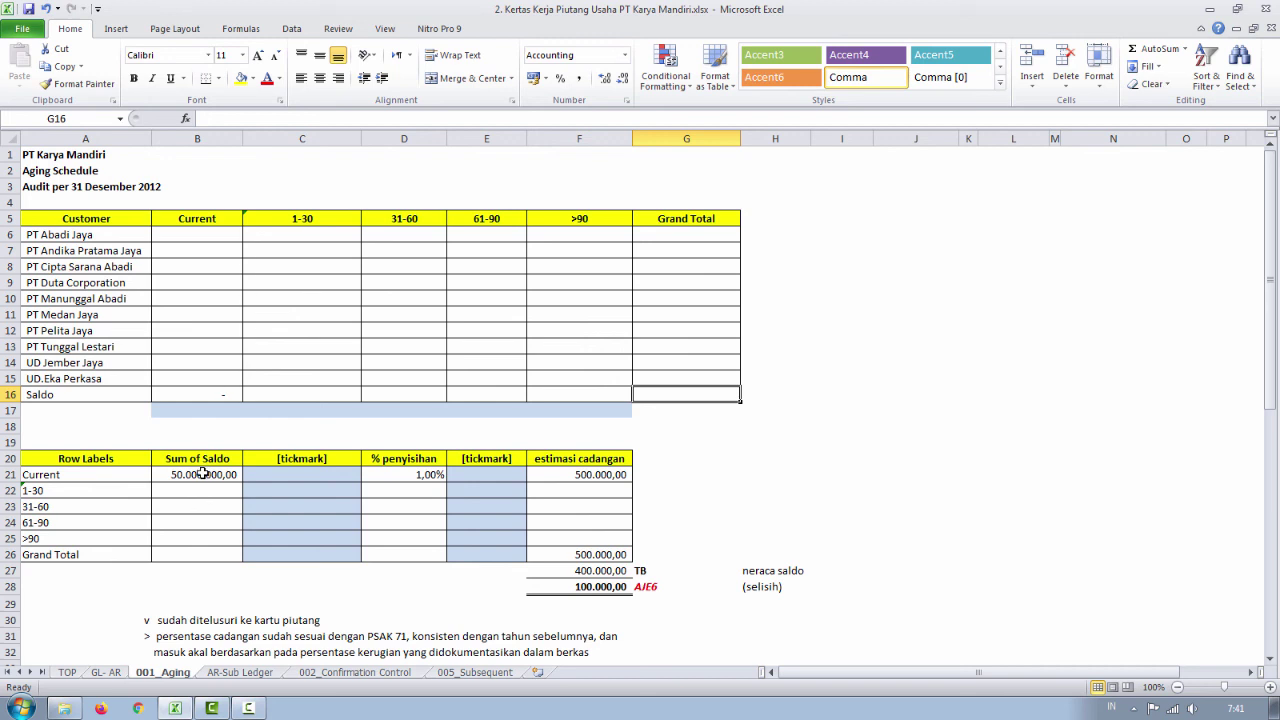
click(428, 476)
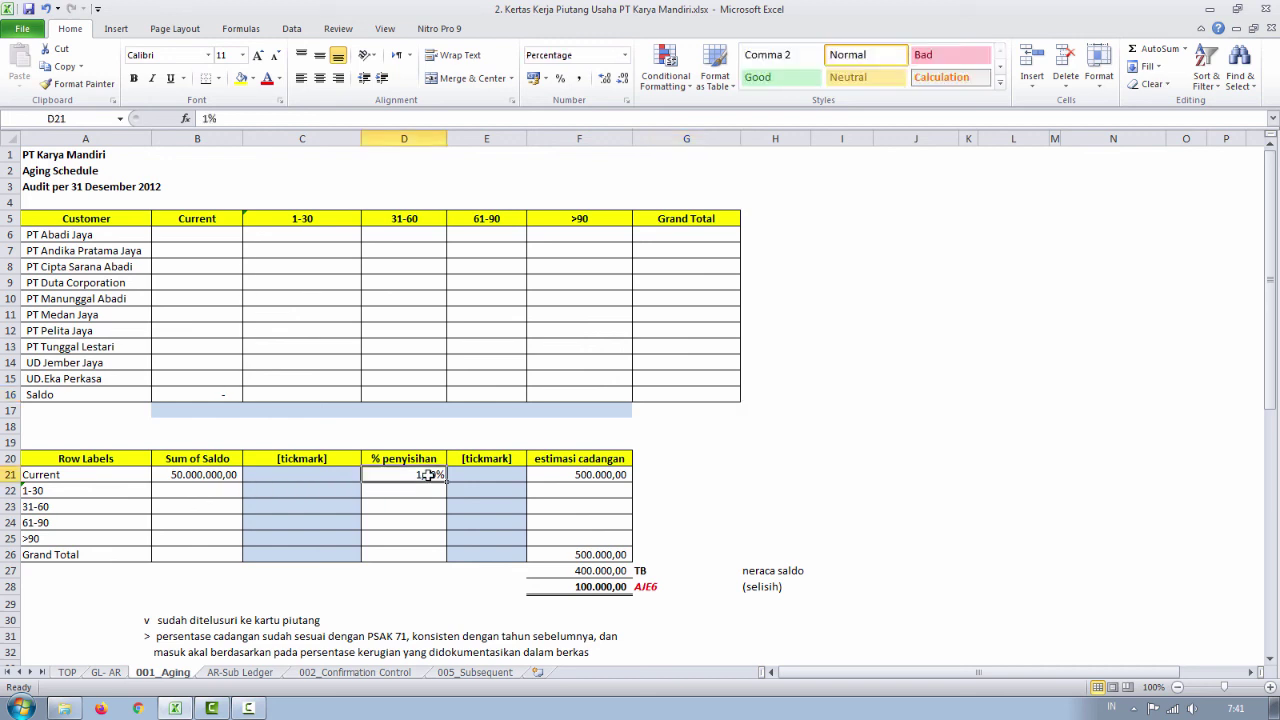
key(Delete)
drag(425, 462, 426, 548)
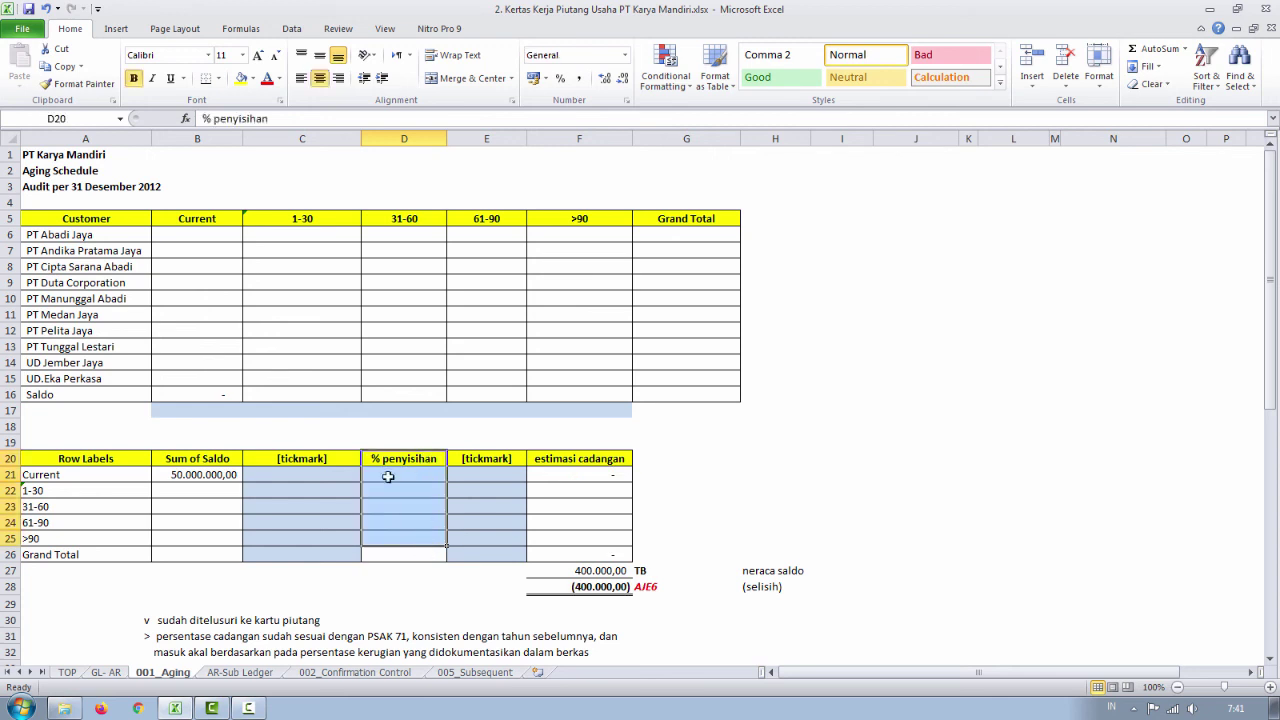
click(203, 474)
key(Delete)
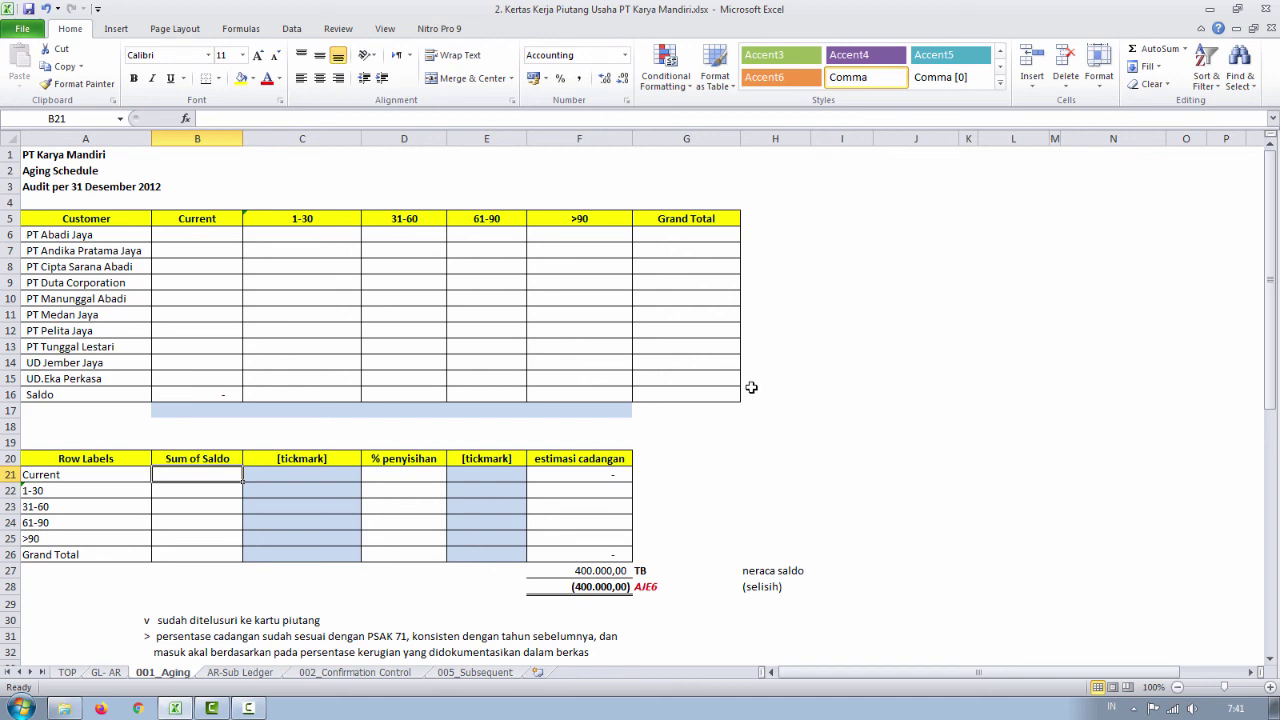
- Clear the sample TB amount in F27, and check the AJE6 reference in G28 and the Kesimpulan area below the notes
scroll(655, 479, down, 1)
scroll(655, 479, down, 2)
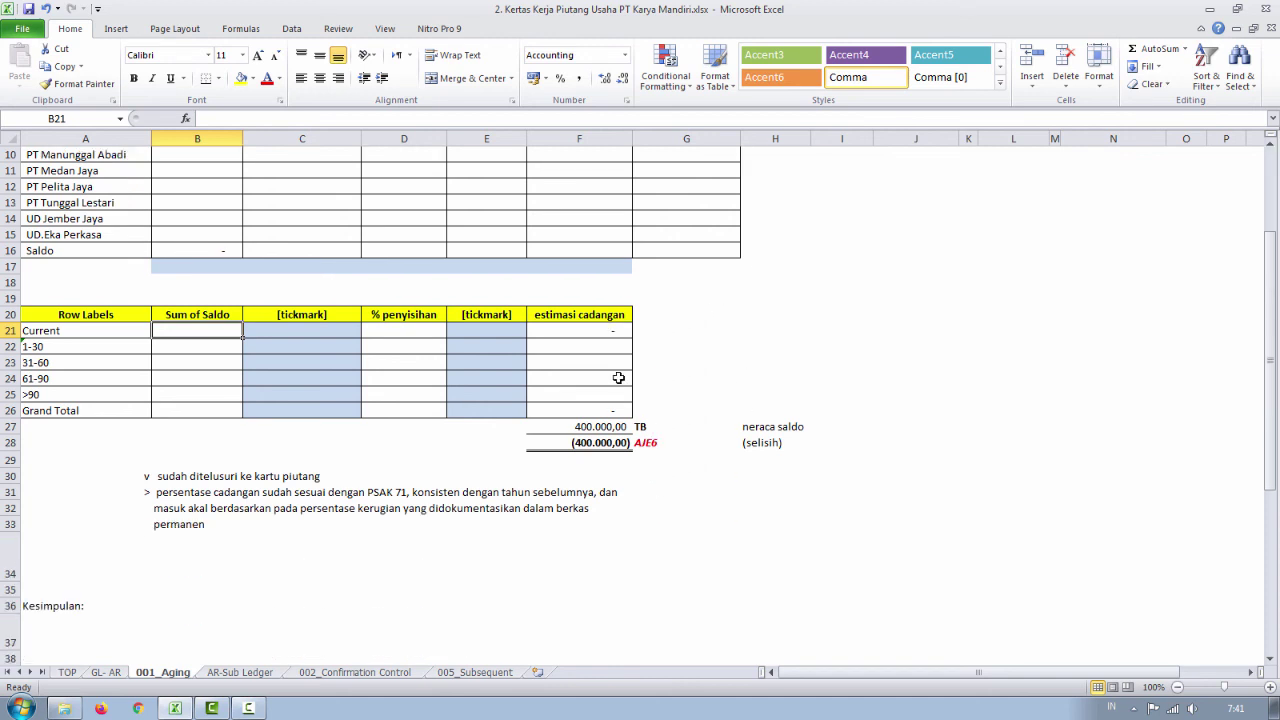
click(604, 428)
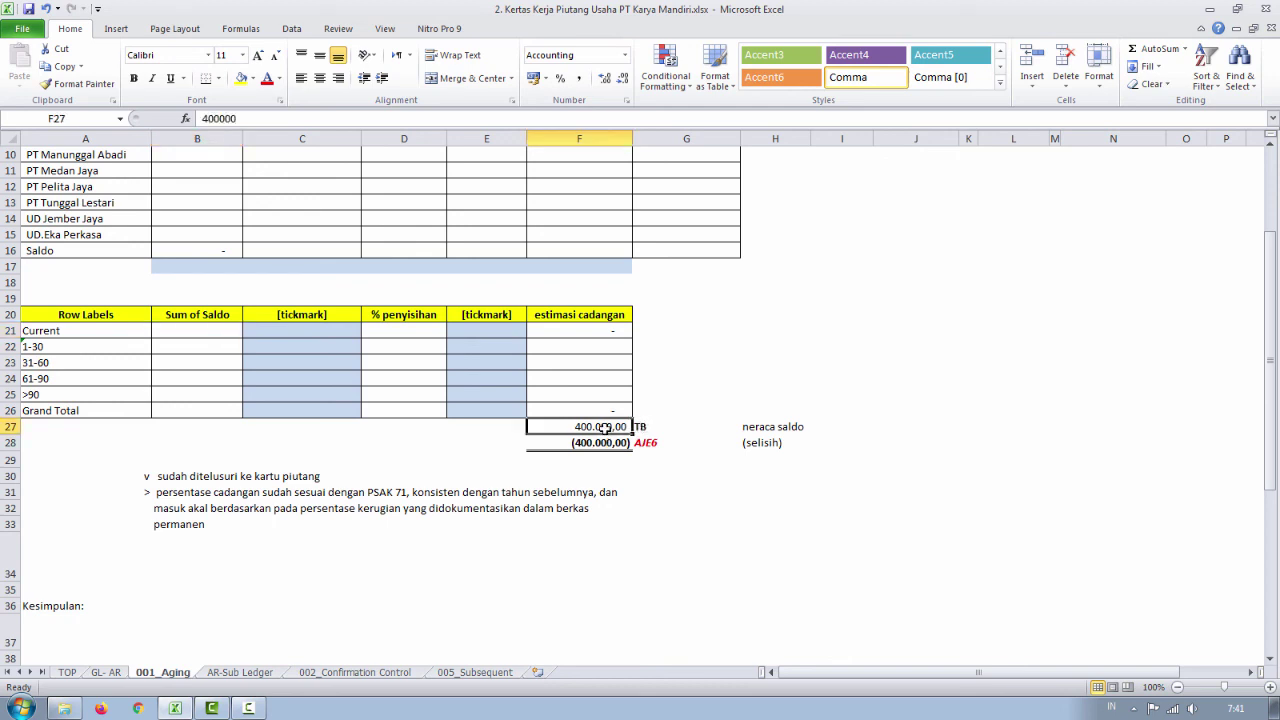
key(Delete)
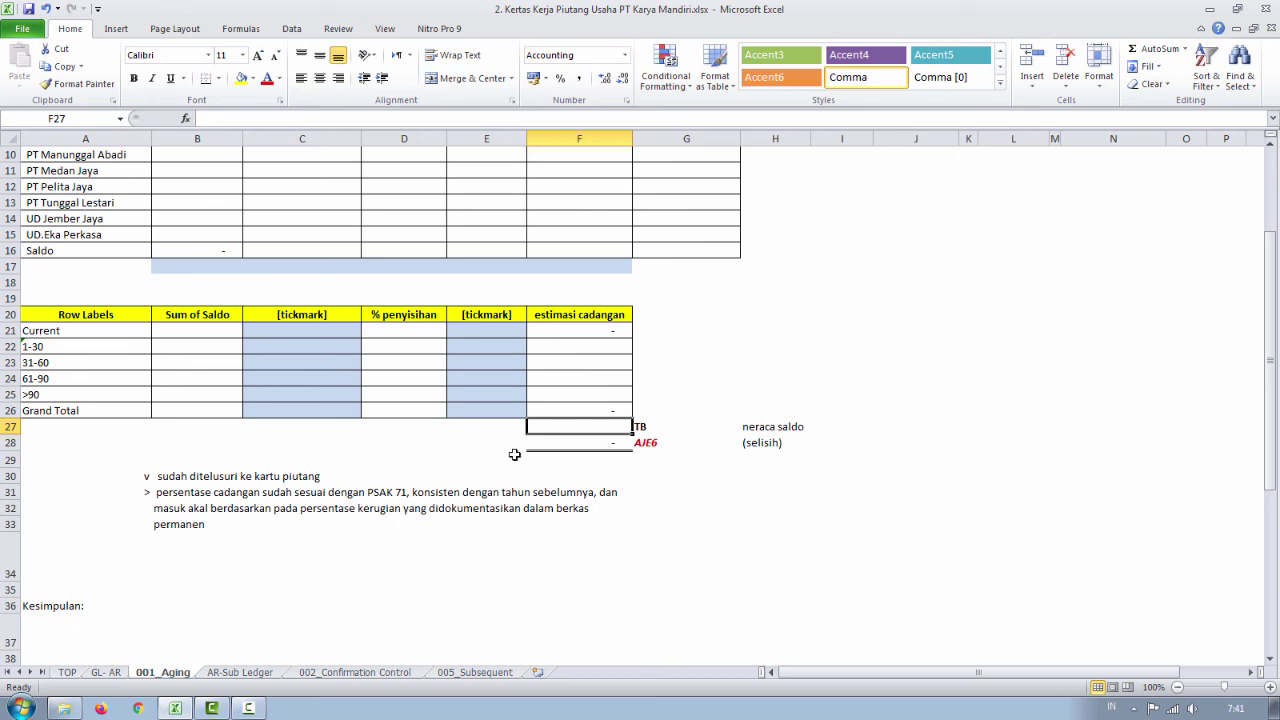
scroll(507, 453, down, 1)
click(645, 394)
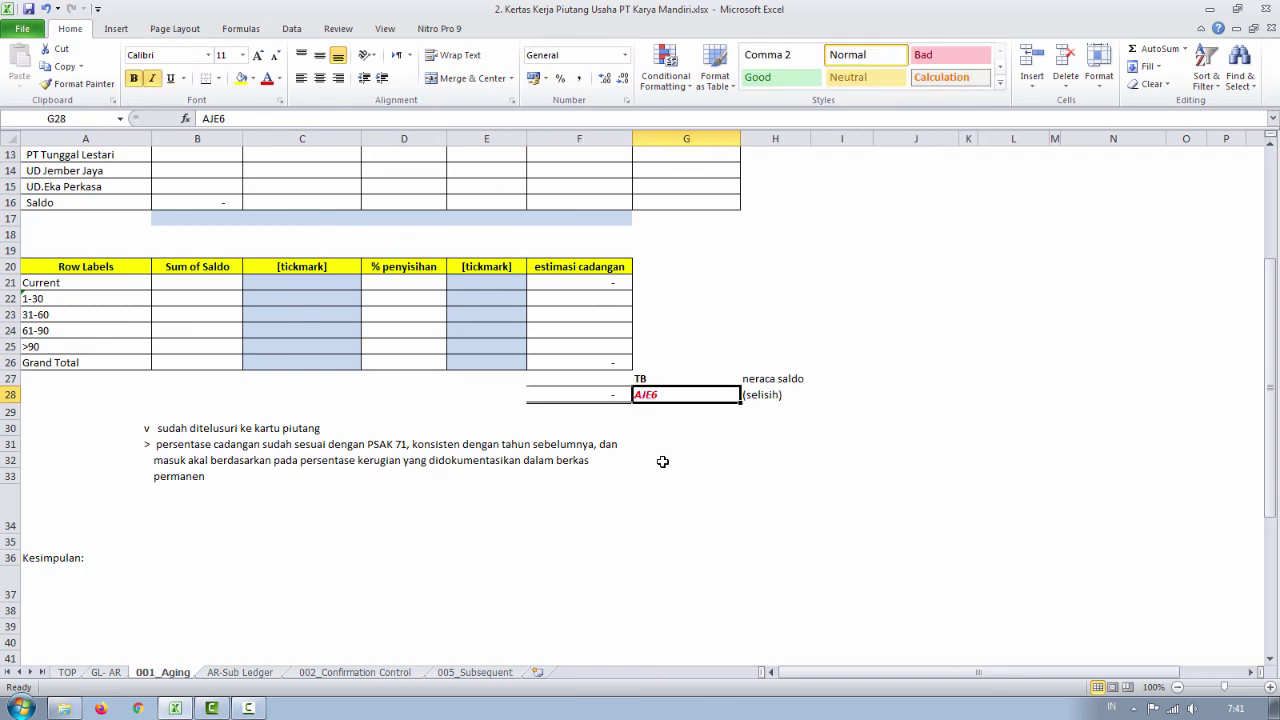
scroll(244, 554, down, 2)
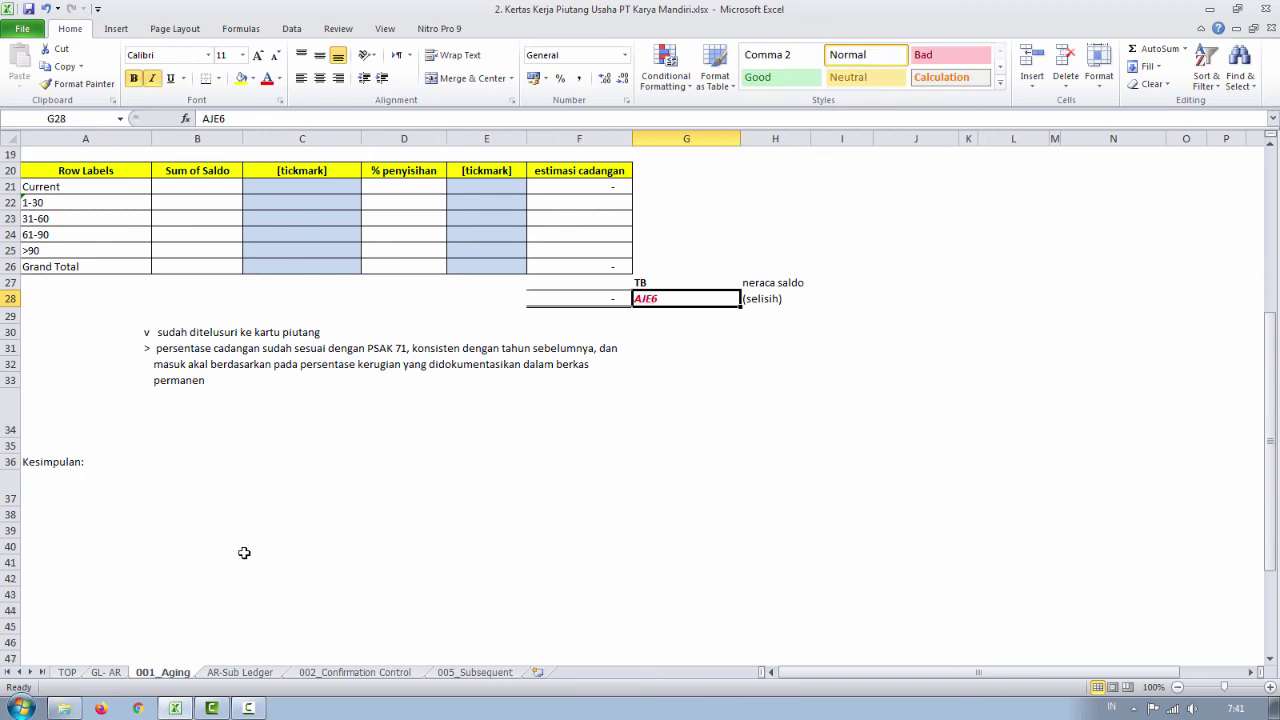